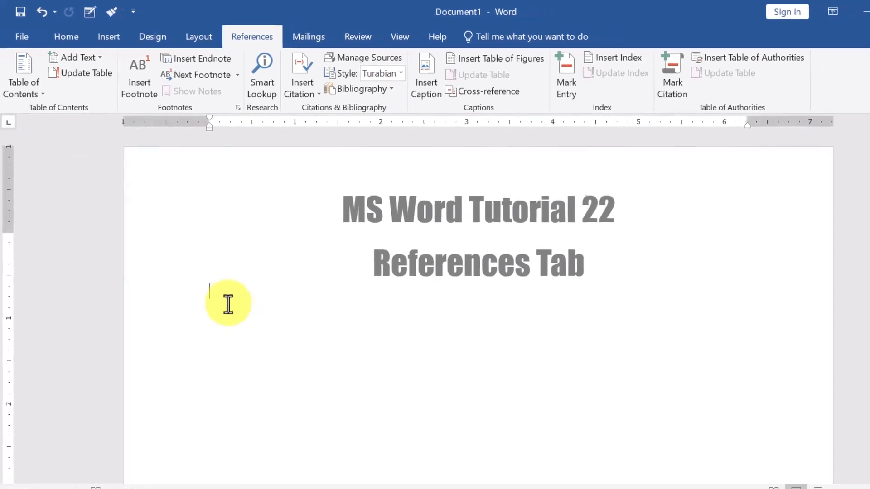
# Add a page break, generate =rand() sample paragraphs, and add the heading 'Lesson 1 Story of the Lion'.
pyautogui.hotkey('ctrl', 'Return')
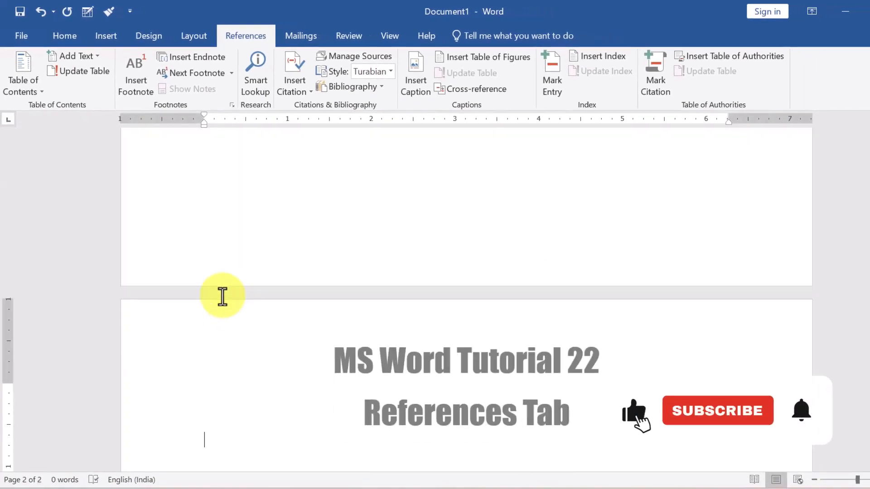
pyautogui.write('=rand(')
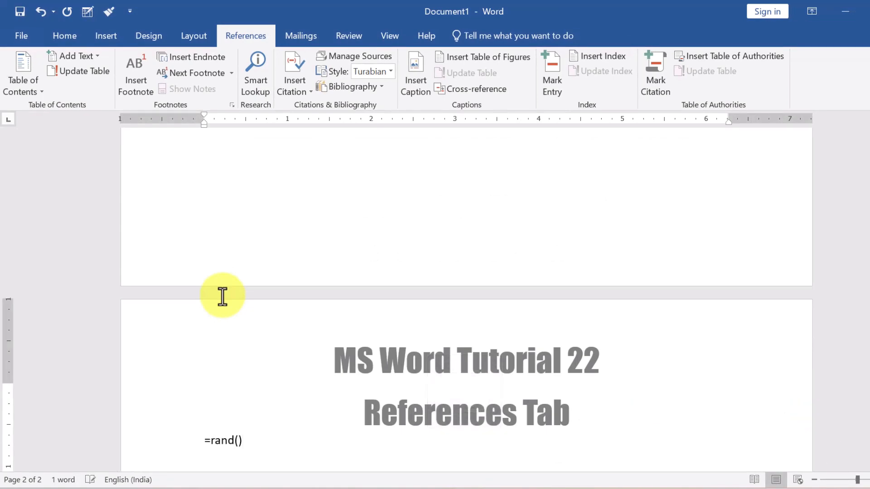
pyautogui.press('Return')
pyautogui.scroll(3, 213, 303)
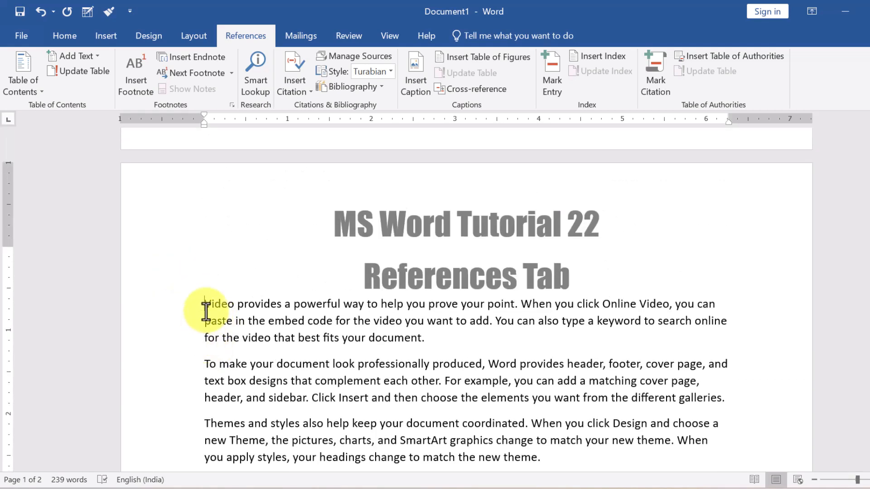
pyautogui.press('Return')
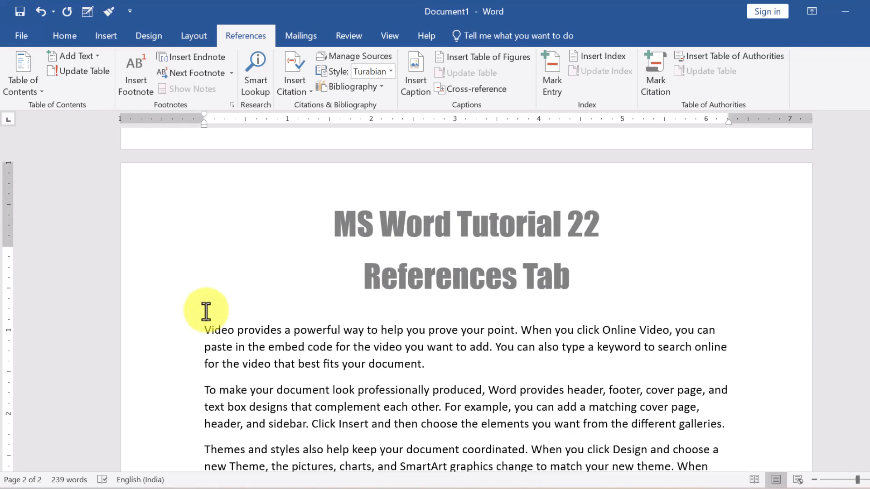
pyautogui.write('Lesson 1 Story of the LI')
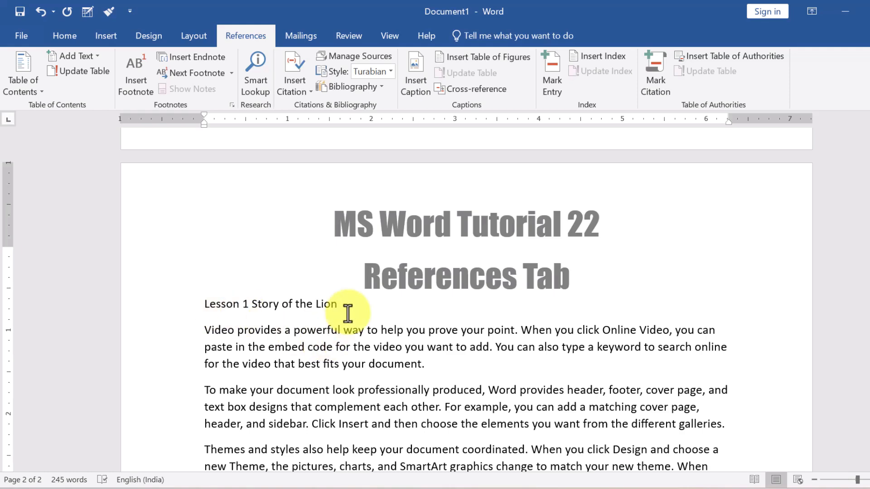
# Move the 'Save time' paragraph onto a new page headed 'Lesson 2 Story of the tiger'.
pyautogui.scroll(-5, 347, 313)
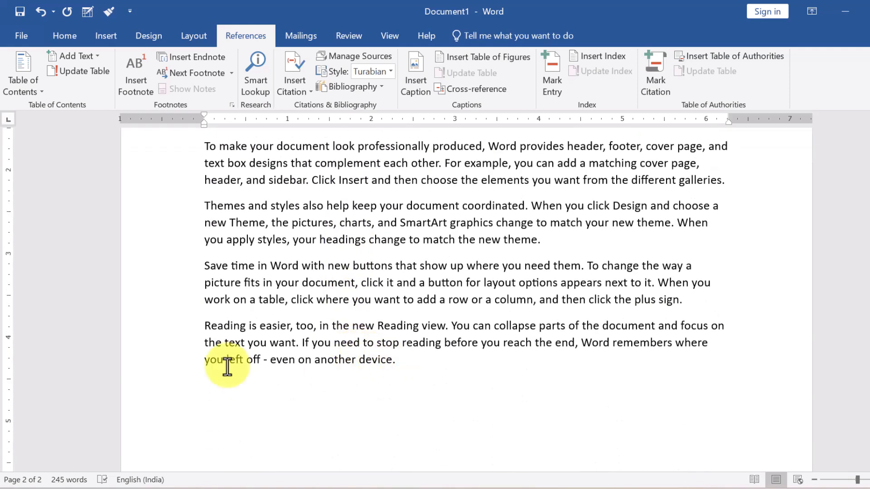
pyautogui.click(204, 266)
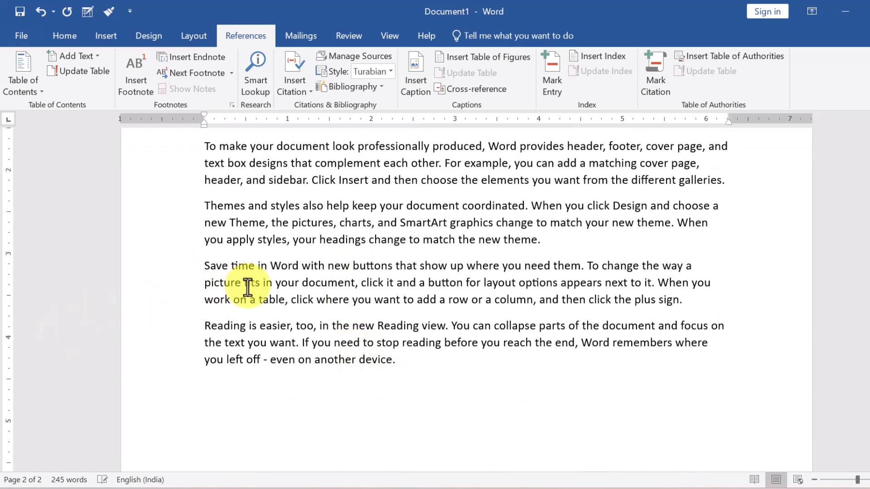
pyautogui.hotkey('ctrl', 'Return')
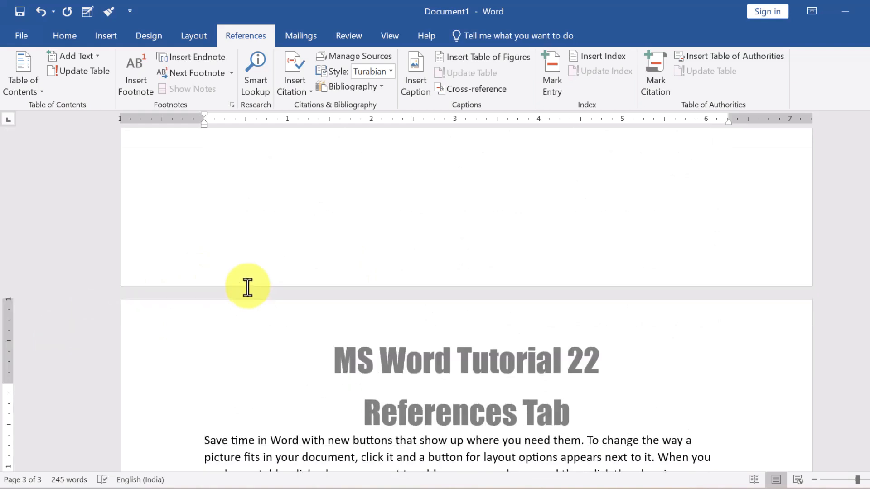
pyautogui.press('Return')
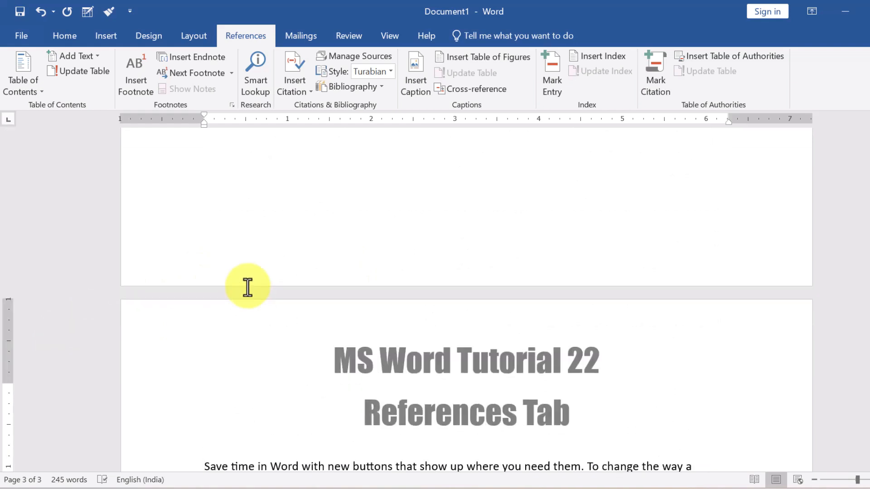
pyautogui.write('Lesson 2 Story of the tiger')
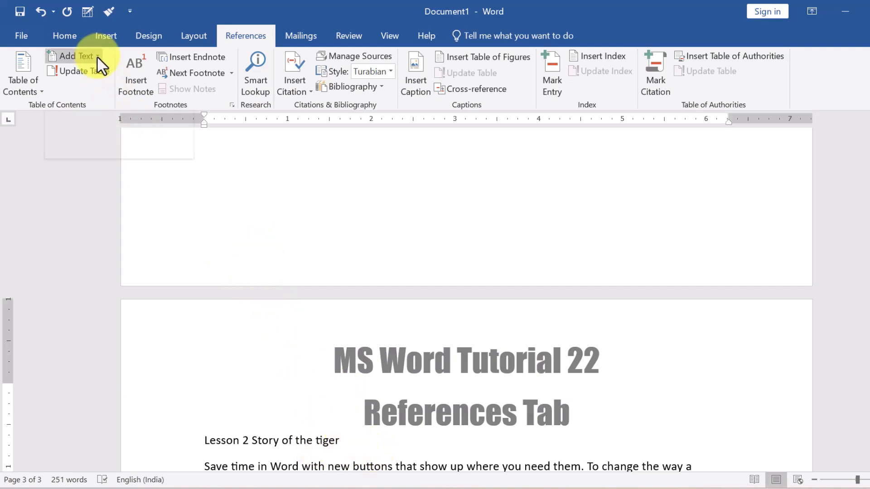
# Mark 'Lesson 2 Story of the tiger' and 'Lesson 1 Story of the Lion' as Level 1 entries with Add Text.
pyautogui.moveTo(344, 443); pyautogui.dragTo(210, 442)
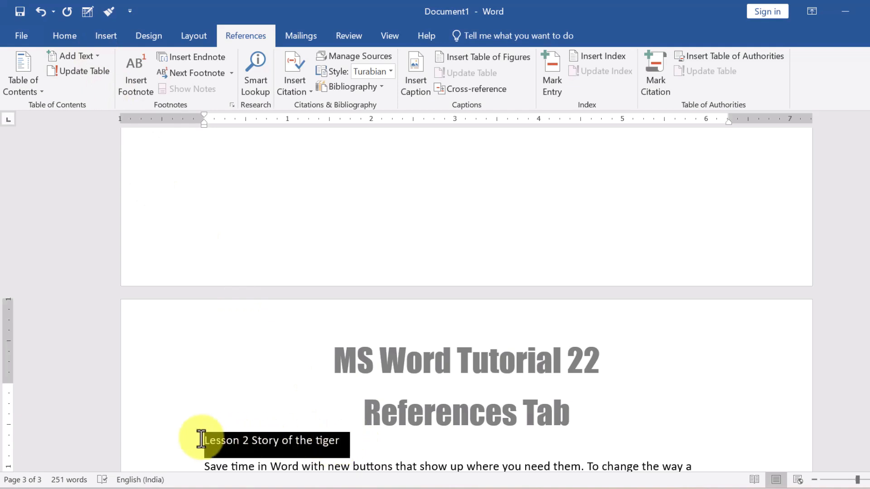
pyautogui.click(96, 64)
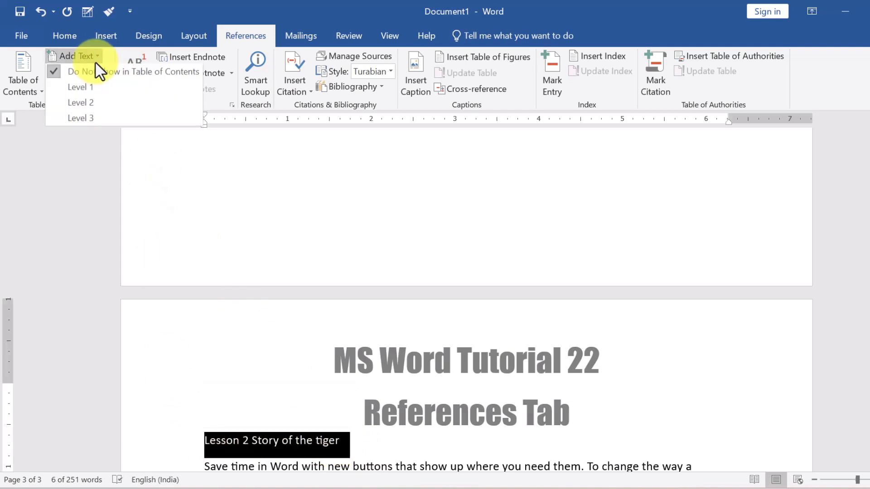
pyautogui.click(109, 90)
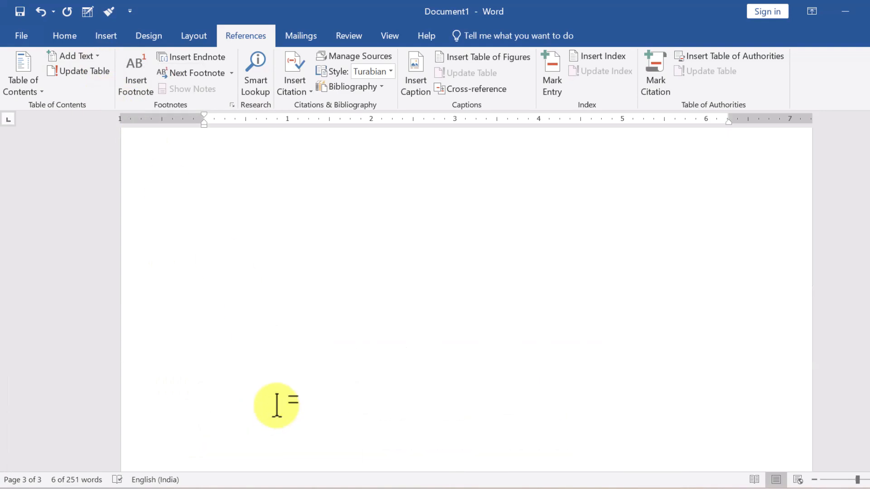
pyautogui.scroll(6, 277, 402)
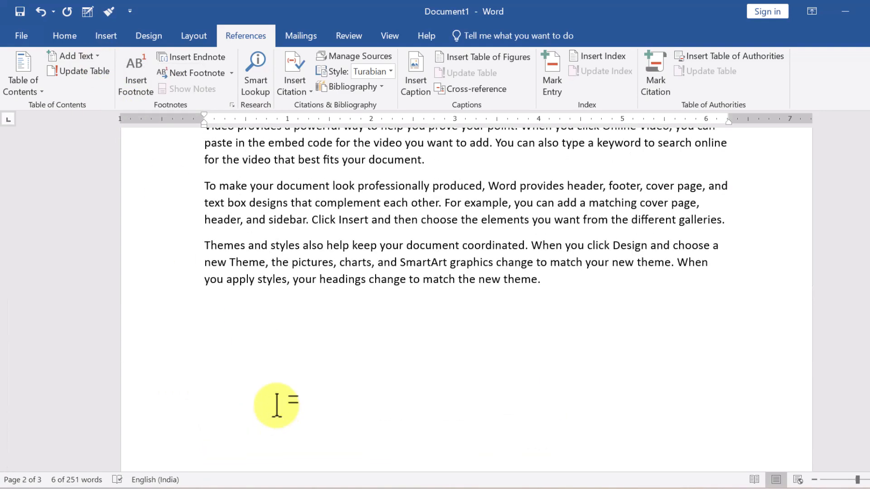
pyautogui.moveTo(341, 348); pyautogui.dragTo(205, 344)
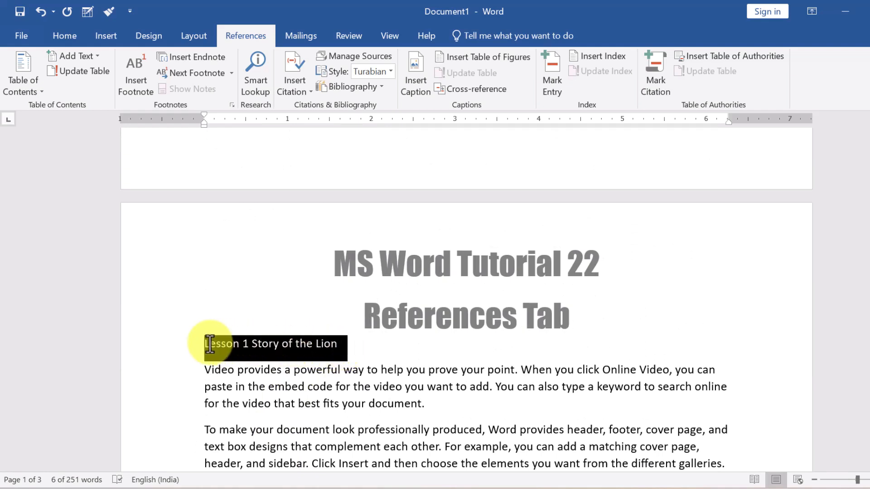
pyautogui.click(99, 55)
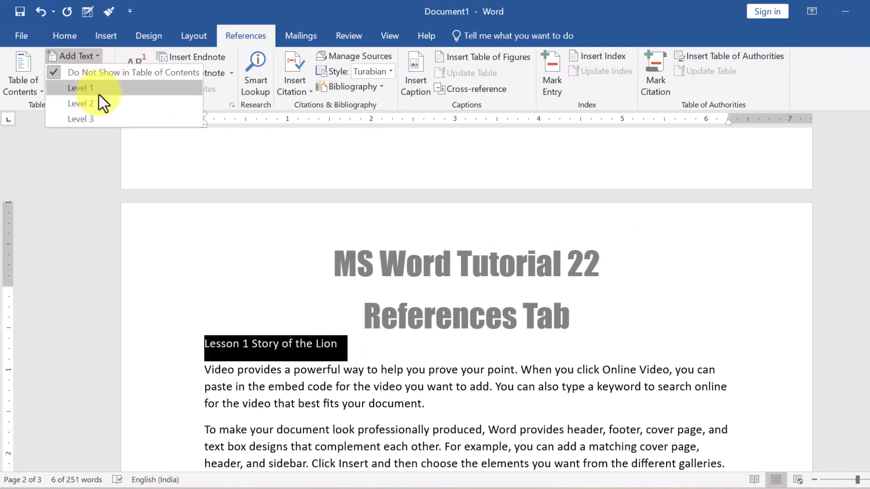
pyautogui.click(96, 89)
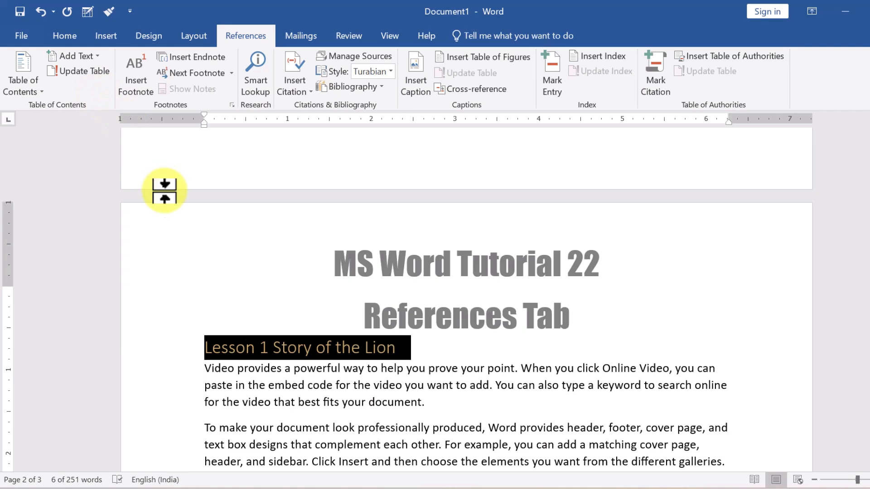
pyautogui.scroll(5, 176, 233)
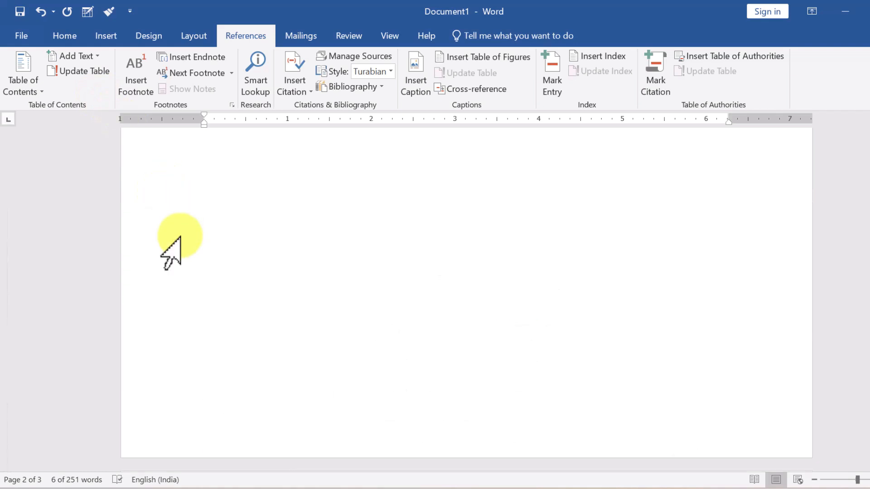
pyautogui.scroll(1, 180, 237)
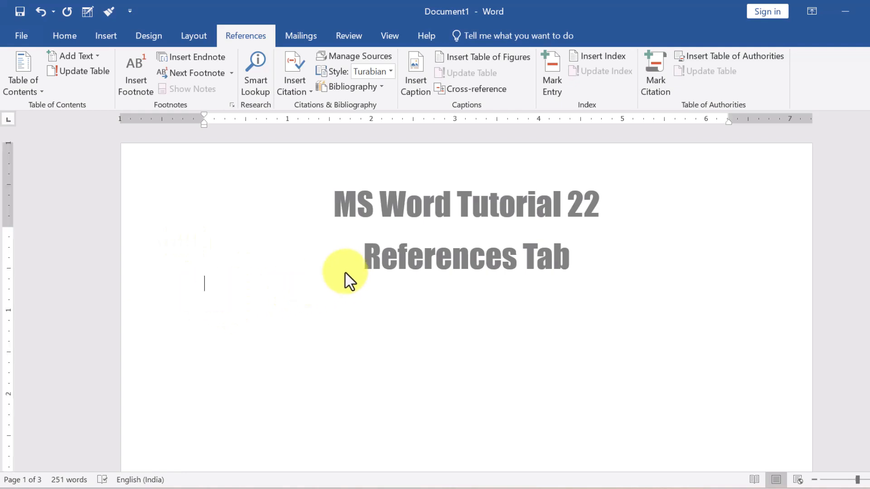
# Insert Automatic Table 1 on page one, listing Lesson 1 on page 2 and Lesson 2 on page 3.
pyautogui.click(24, 89)
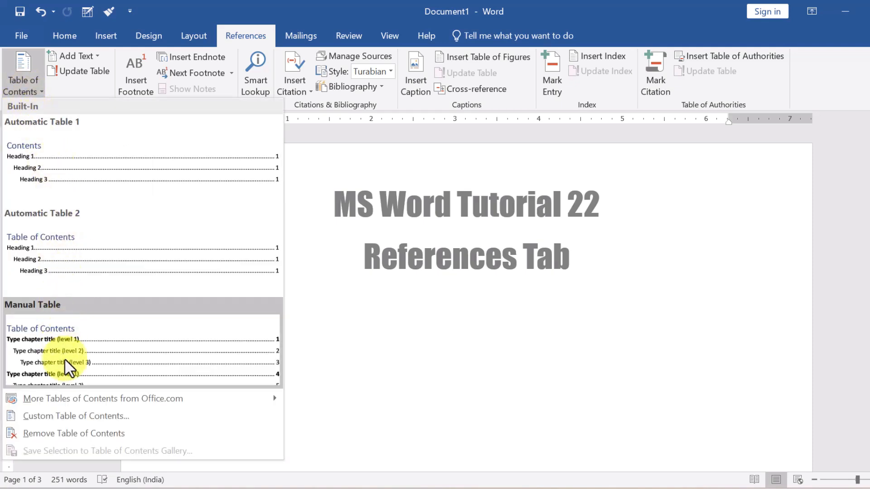
pyautogui.click(90, 167)
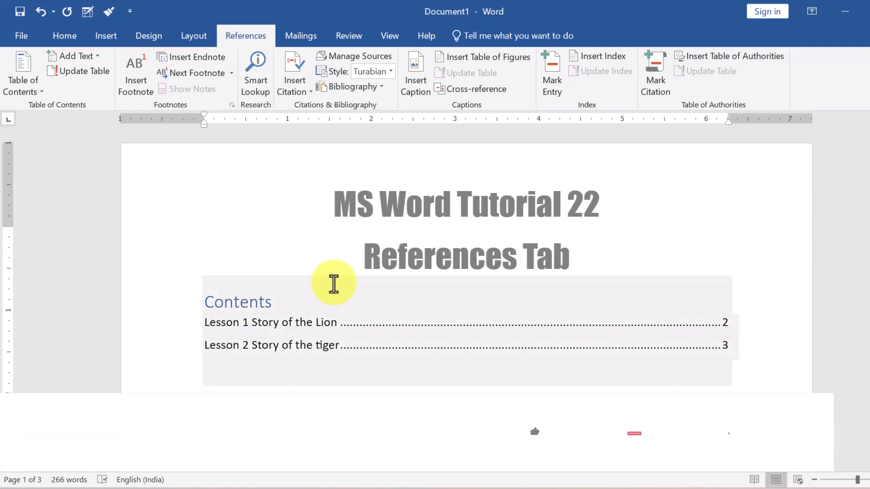
pyautogui.scroll(-2, 334, 285)
pyautogui.scroll(-2, 334, 284)
pyautogui.scroll(2, 321, 274)
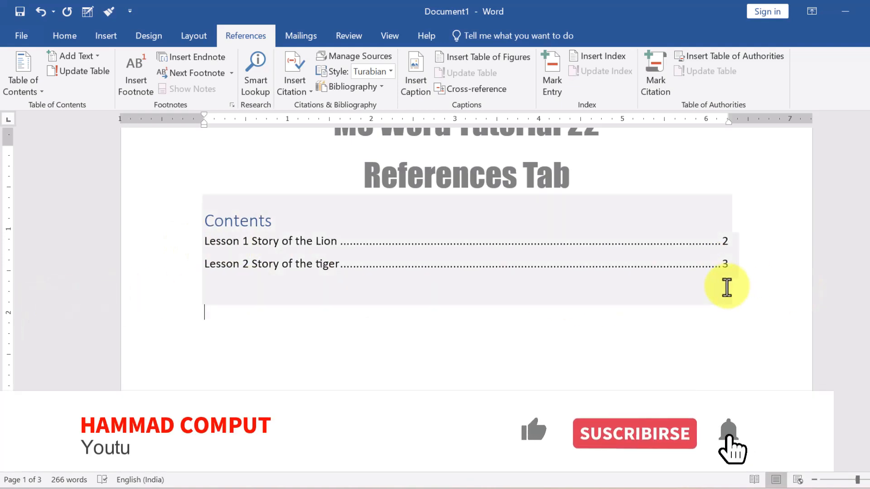
# Add more sample paragraphs with =rand(20,6) below the first Lion paragraph.
pyautogui.scroll(-10, 375, 356)
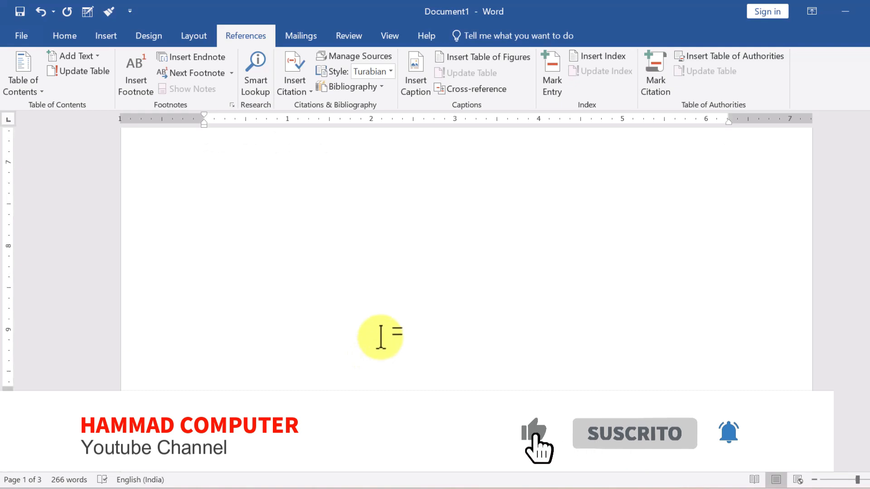
pyautogui.scroll(-3, 385, 326)
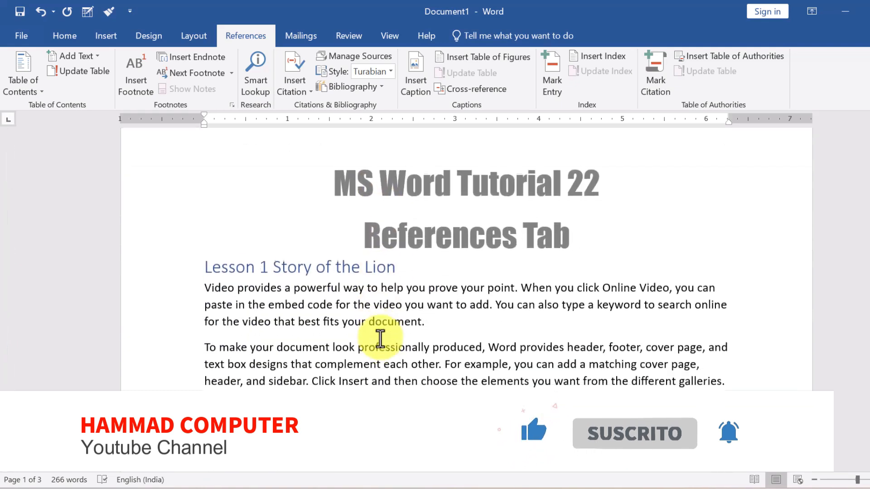
pyautogui.click(439, 323)
pyautogui.press('Return')
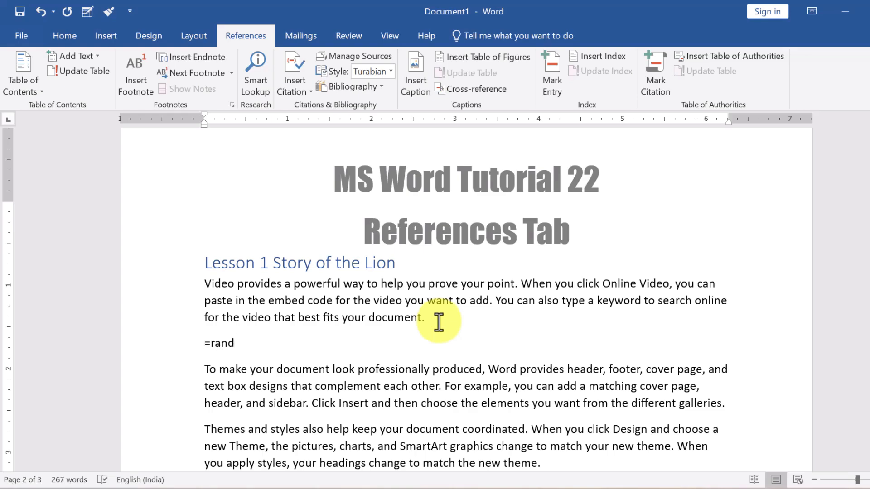
pyautogui.write('=rand(20,6)')
pyautogui.press('Return')
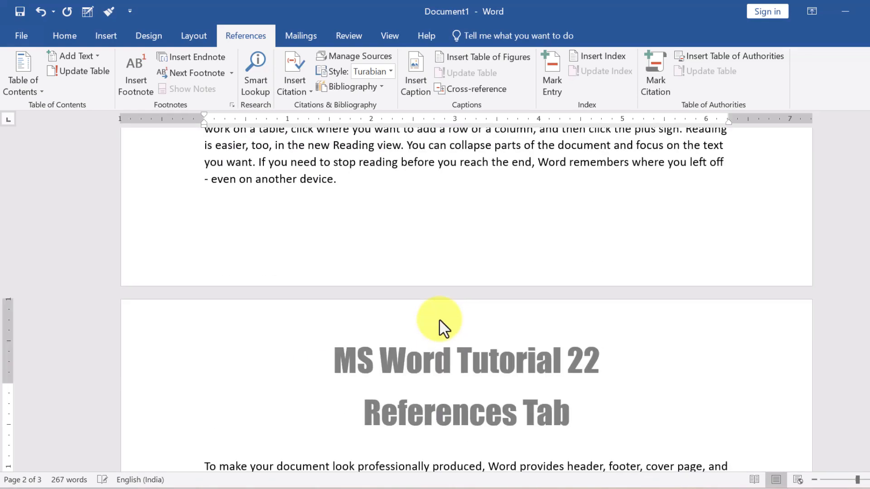
# Add a 'Part 1' line after the 'new theme.' paragraph and make it a Level 2 entry.
pyautogui.scroll(3, 309, 263)
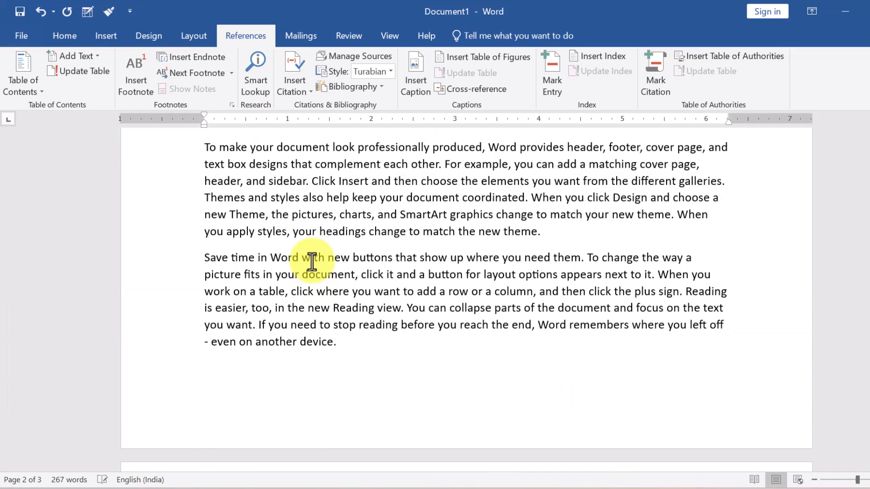
pyautogui.scroll(6, 310, 262)
pyautogui.scroll(2, 312, 262)
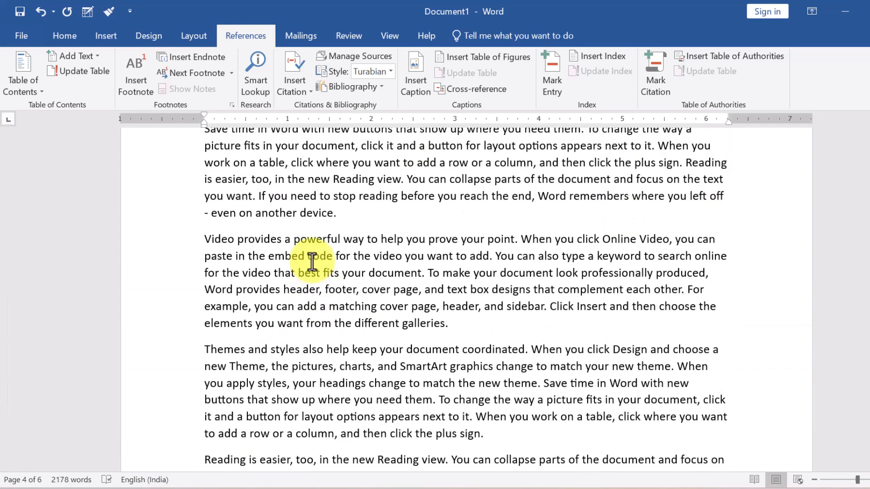
pyautogui.scroll(4, 312, 262)
pyautogui.scroll(2, 312, 262)
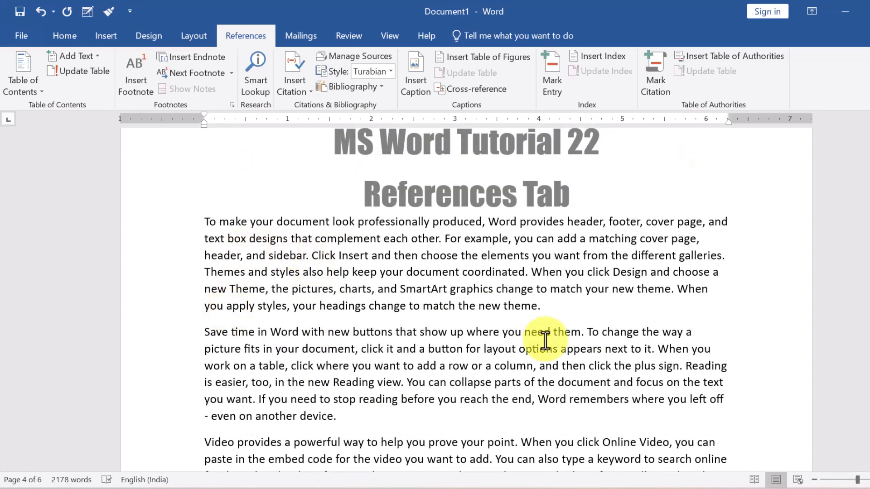
pyautogui.click(559, 306)
pyautogui.press('Return')
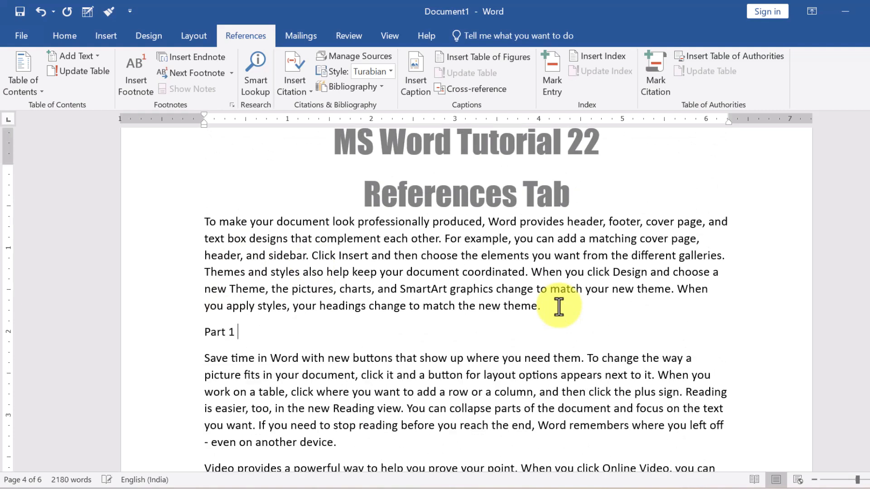
pyautogui.moveTo(247, 334); pyautogui.dragTo(206, 334)
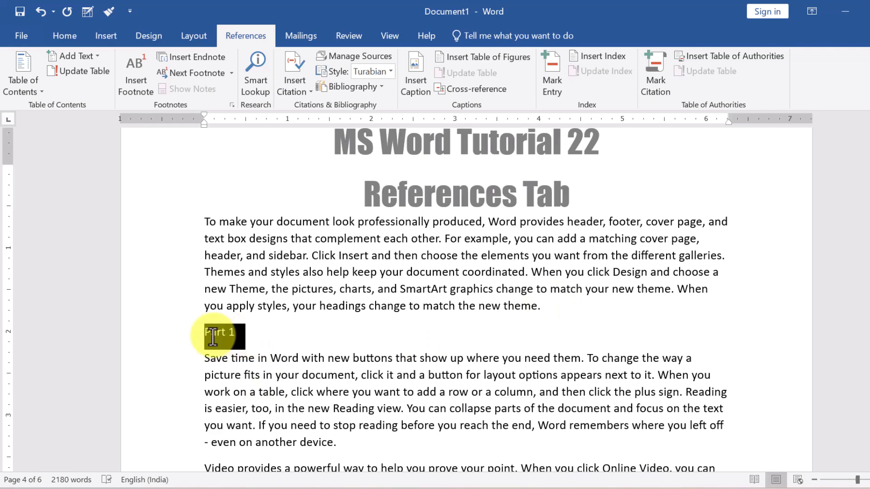
pyautogui.click(71, 55)
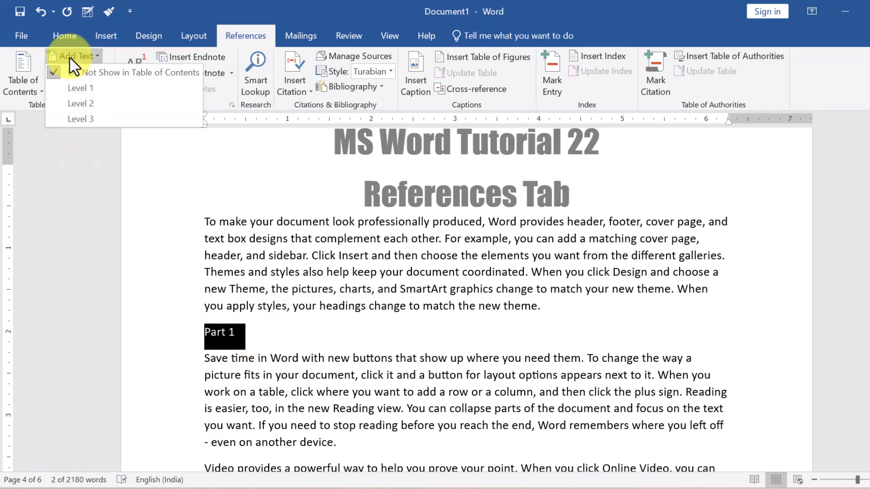
pyautogui.click(89, 103)
pyautogui.scroll(-3, 372, 350)
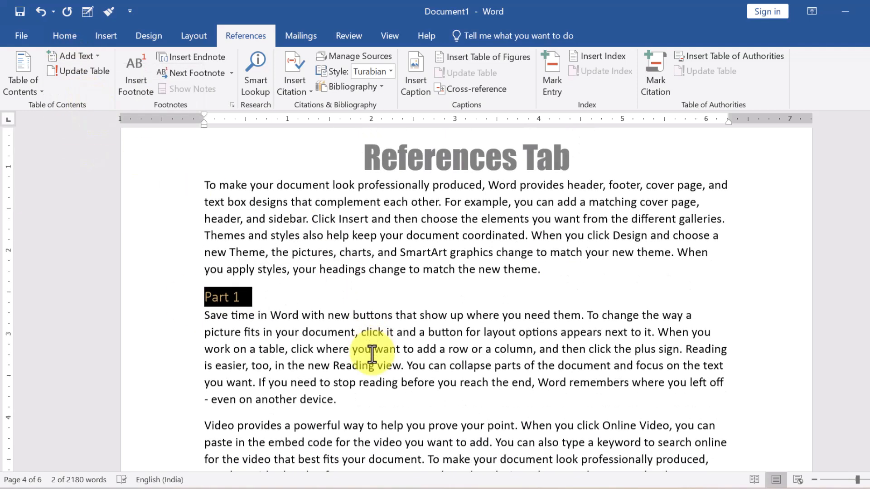
pyautogui.scroll(-1, 375, 349)
pyautogui.click(462, 345)
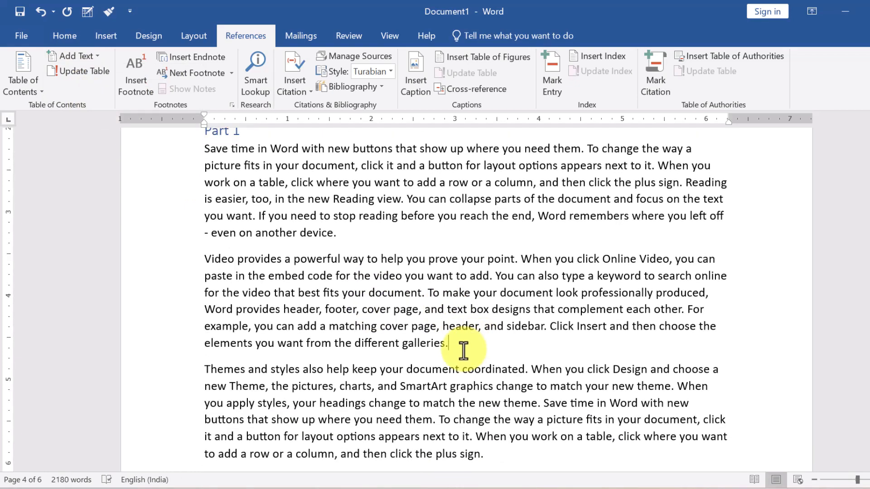
# Make the 'Part 2' line on the next page a Level 2 entry as well.
pyautogui.click(514, 437)
pyautogui.scroll(-5, 509, 438)
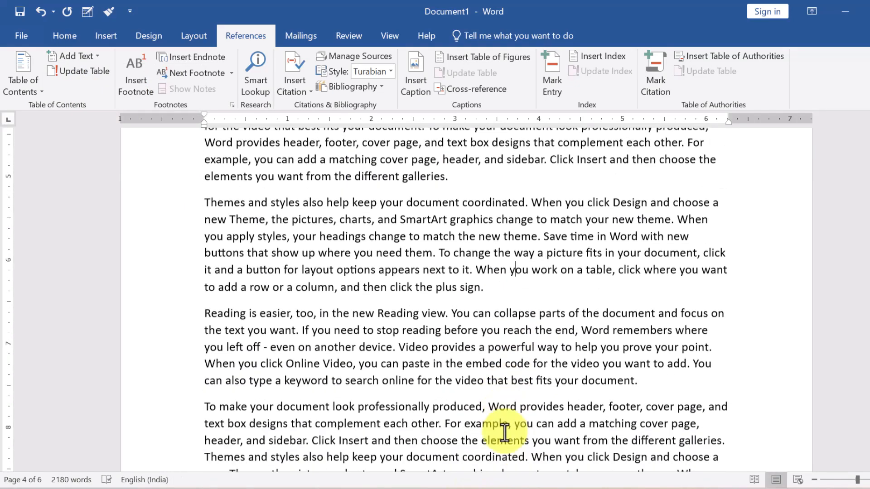
pyautogui.scroll(-12, 509, 422)
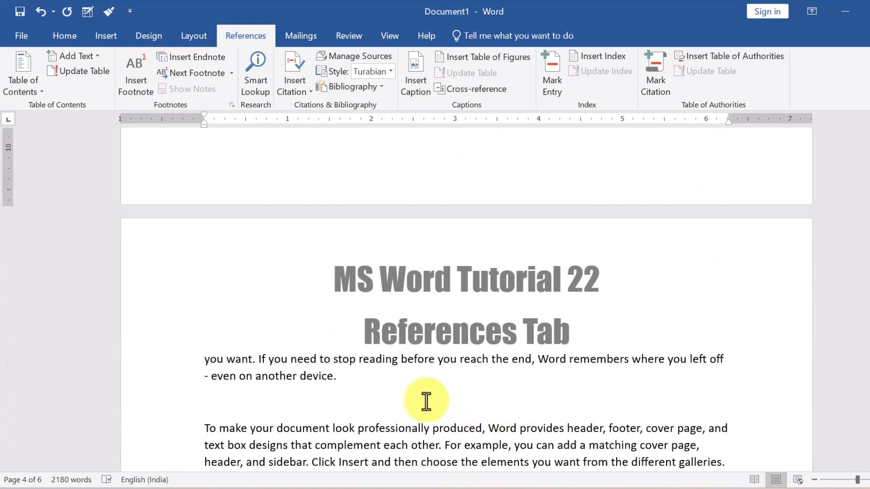
pyautogui.click(225, 407)
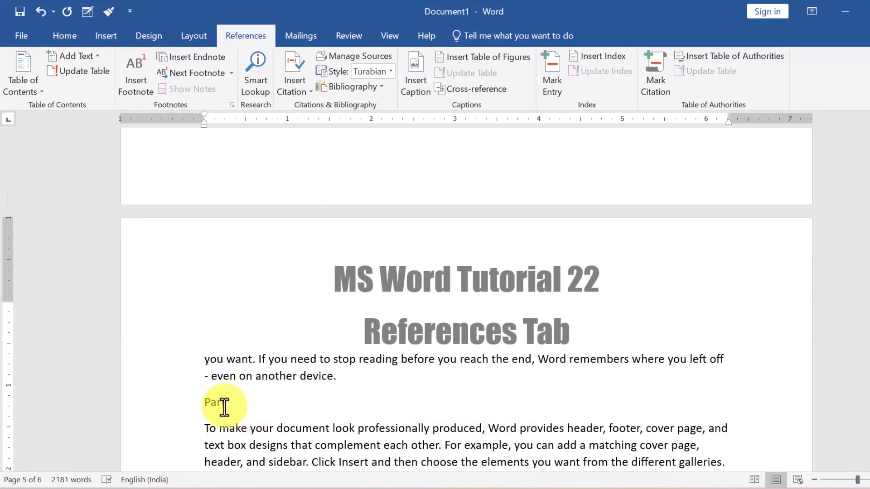
pyautogui.moveTo(253, 404); pyautogui.dragTo(206, 403)
pyautogui.click(81, 50)
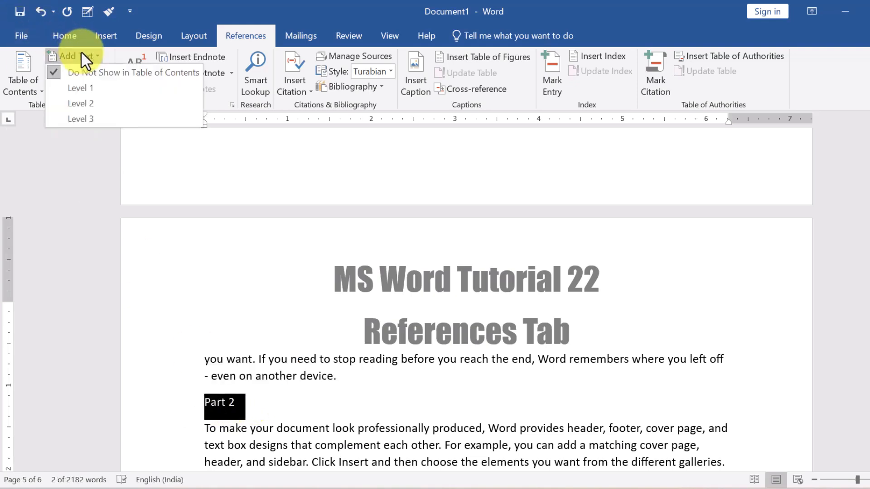
pyautogui.click(96, 103)
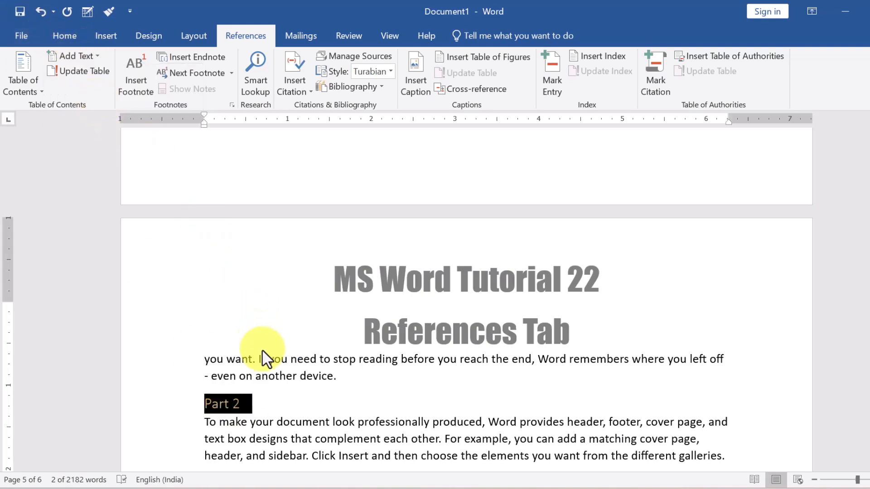
pyautogui.scroll(-10, 265, 358)
pyautogui.scroll(15, 264, 330)
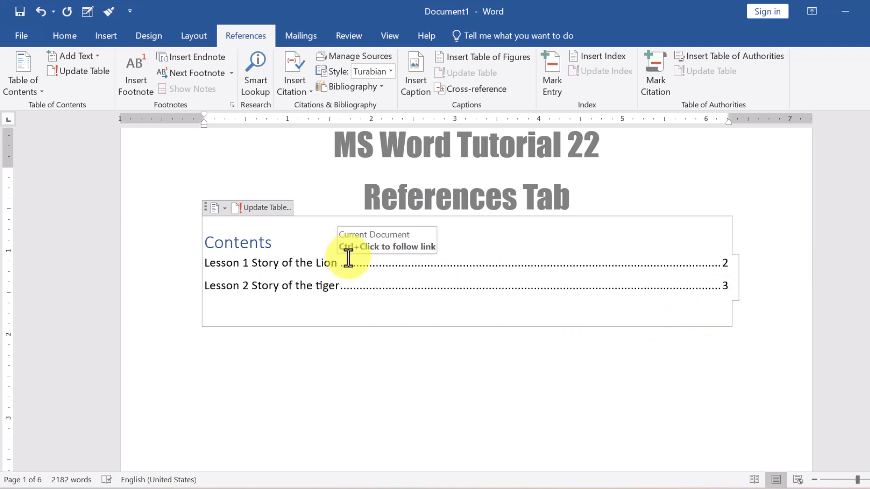
# Update the entire table of contents, adding Part 1 (page 4) and Part 2 (page 5), with Lesson 2 now on page 6.
pyautogui.click(263, 208)
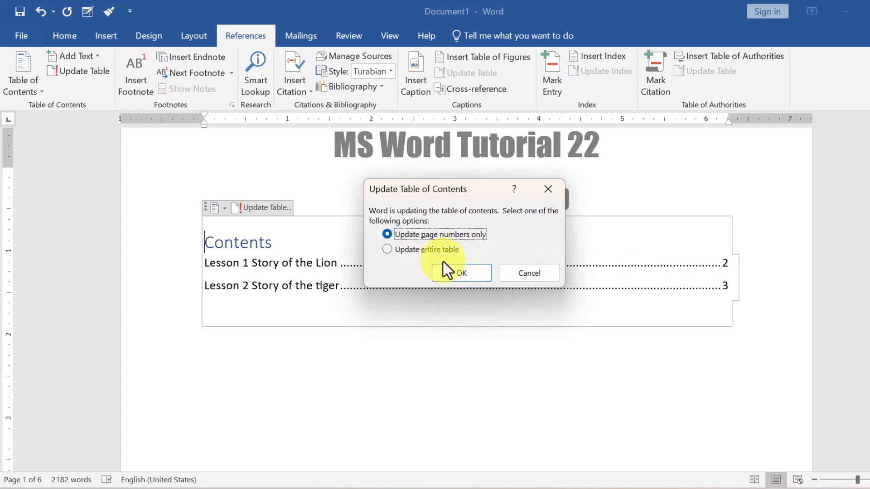
pyautogui.click(389, 250)
pyautogui.click(451, 273)
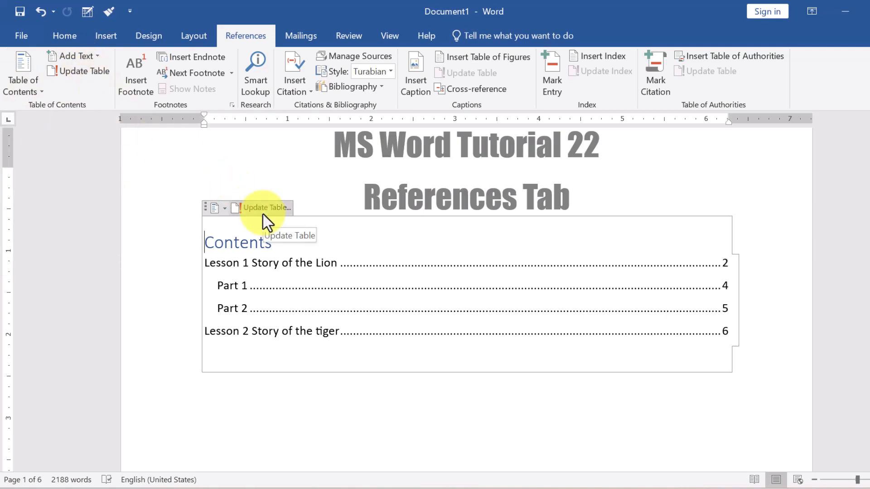
# Delete all content and fill the document with =rand(23,8) sample paragraphs.
pyautogui.hotkey('ctrl', 'a')
pyautogui.press('Delete')
pyautogui.write('=')
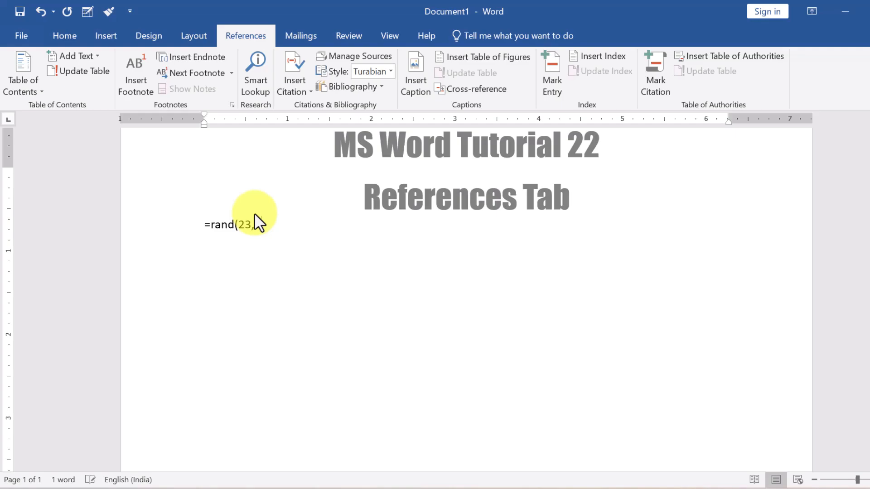
pyautogui.write('8)')
pyautogui.press('Return')
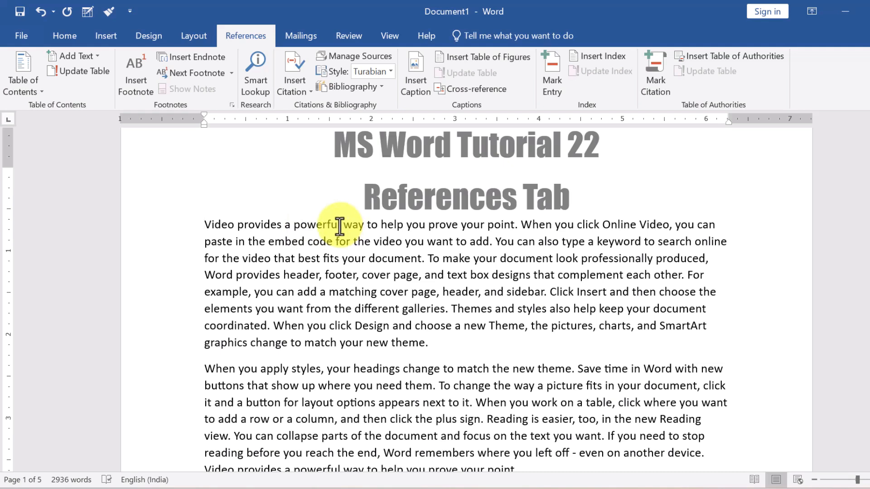
pyautogui.moveTo(341, 225)
pyautogui.mouseDown()
pyautogui.moveTo(291, 237)
pyautogui.moveTo(291, 223)
pyautogui.moveTo(337, 225)
pyautogui.mouseUp()
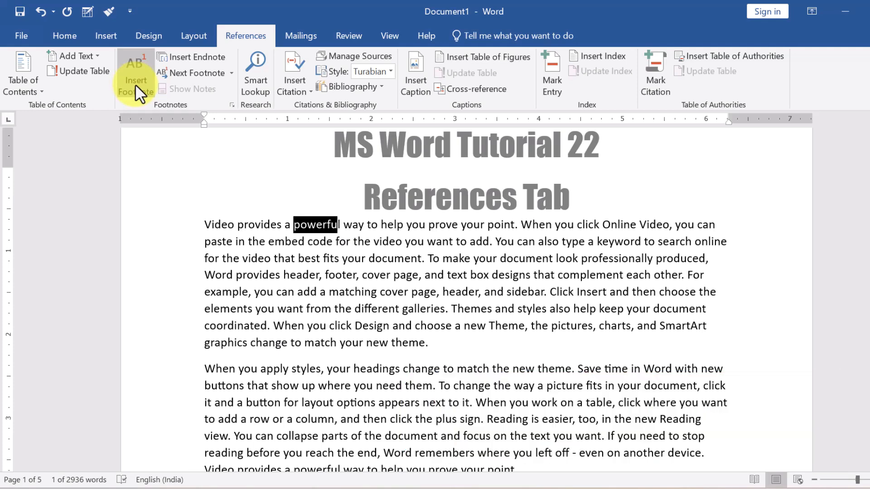
# Add footnotes after 'powerful', 'you click' and 'a keyword' reading 'Very strong', 'fhsrh' and 'fwegs'.
pyautogui.click(135, 84)
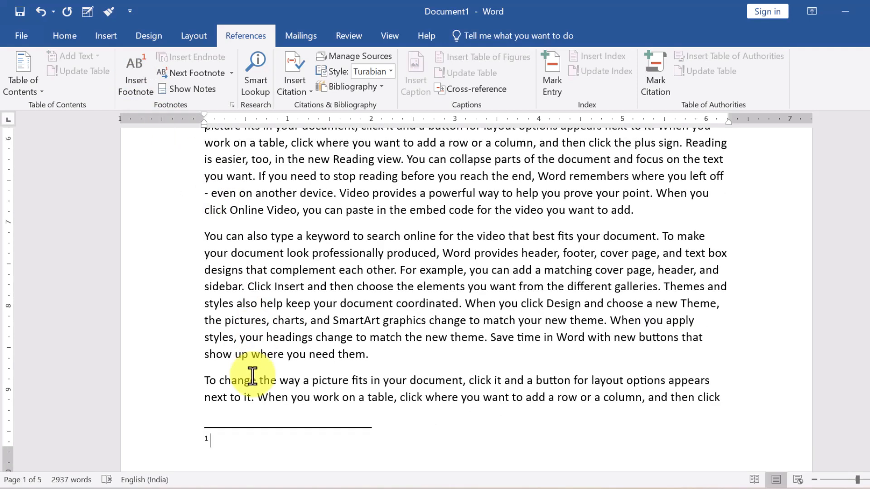
pyautogui.write('very')
pyautogui.scroll(10, 253, 371)
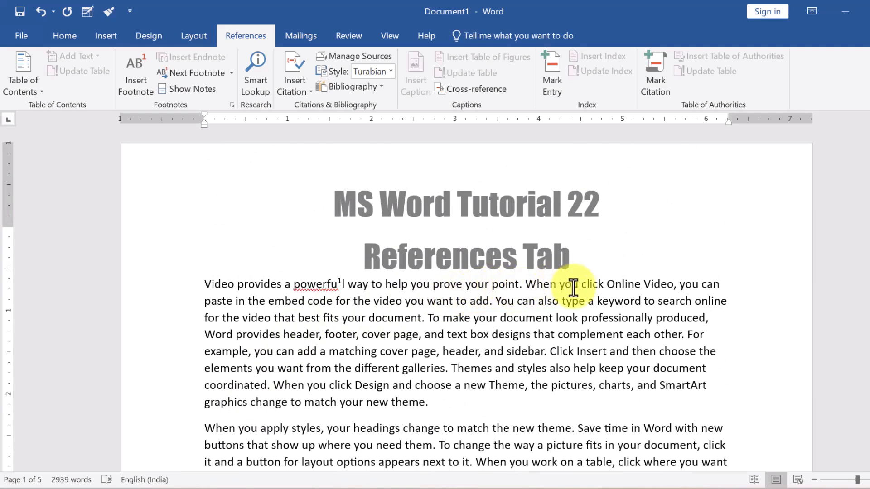
pyautogui.moveTo(576, 288); pyautogui.dragTo(597, 288)
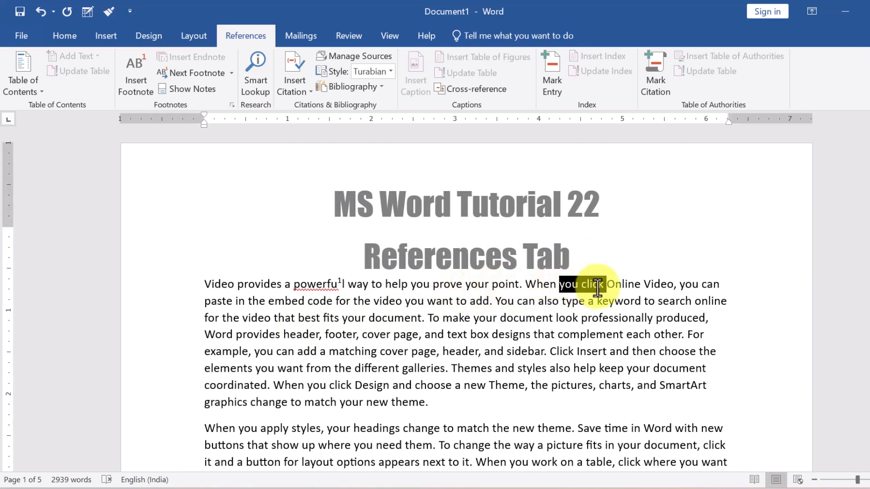
pyautogui.click(142, 93)
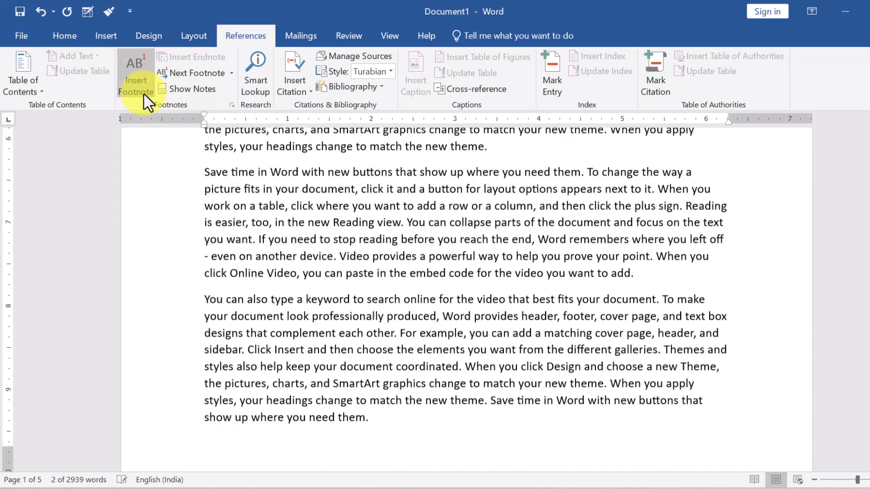
pyautogui.write('fhsrh')
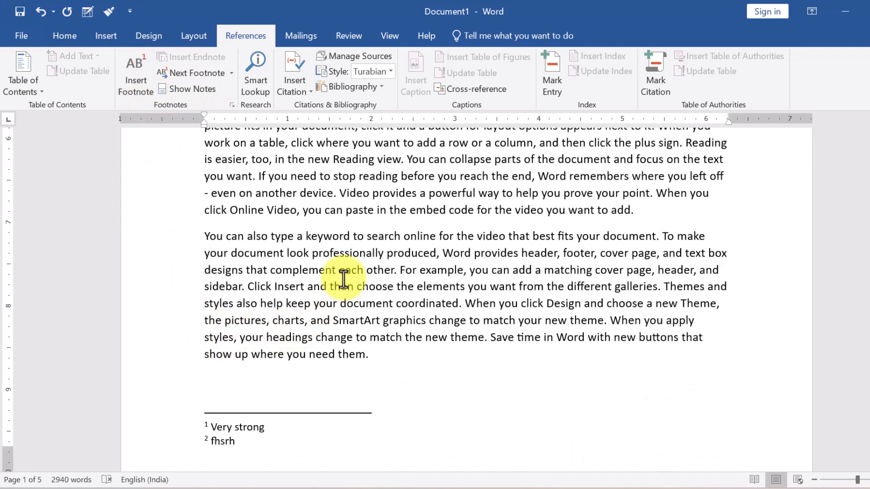
pyautogui.moveTo(303, 240); pyautogui.dragTo(350, 238)
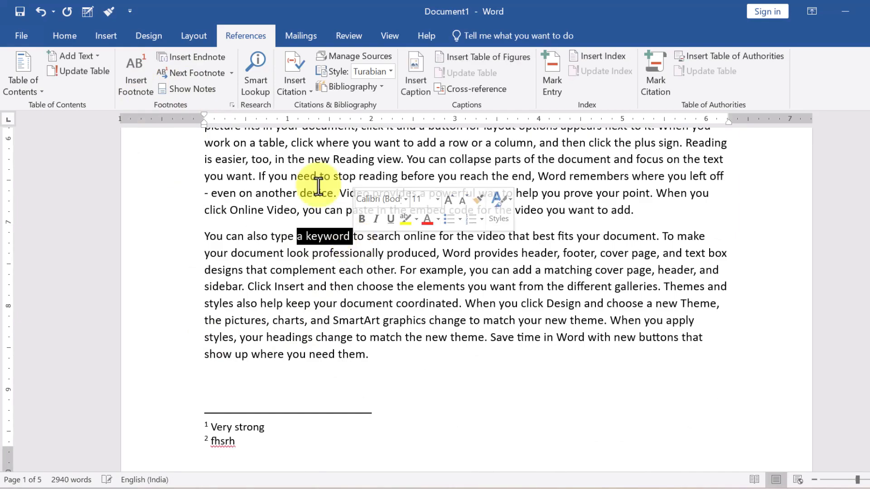
pyautogui.click(131, 92)
pyautogui.write('fwegs')
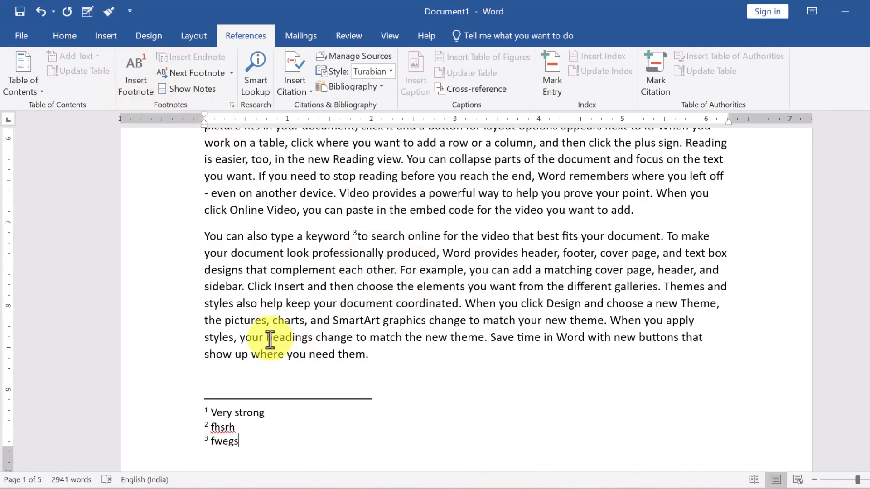
pyautogui.scroll(15, 220, 340)
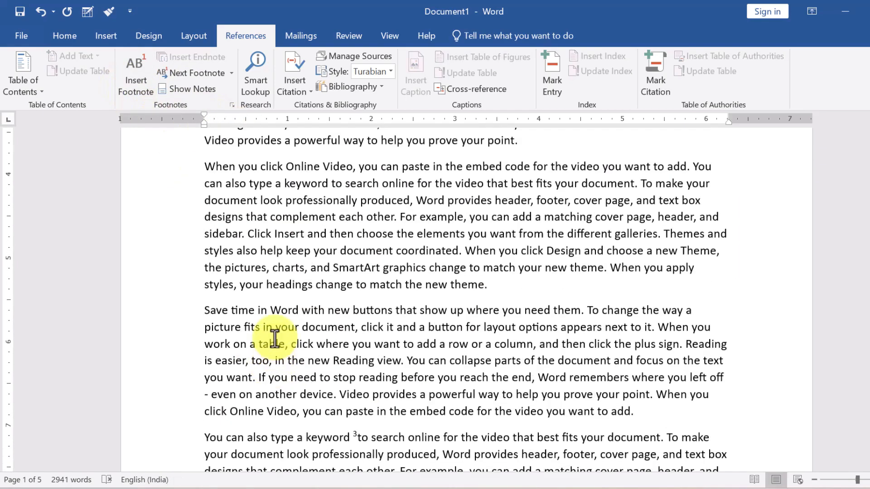
pyautogui.moveTo(213, 280); pyautogui.dragTo(339, 288)
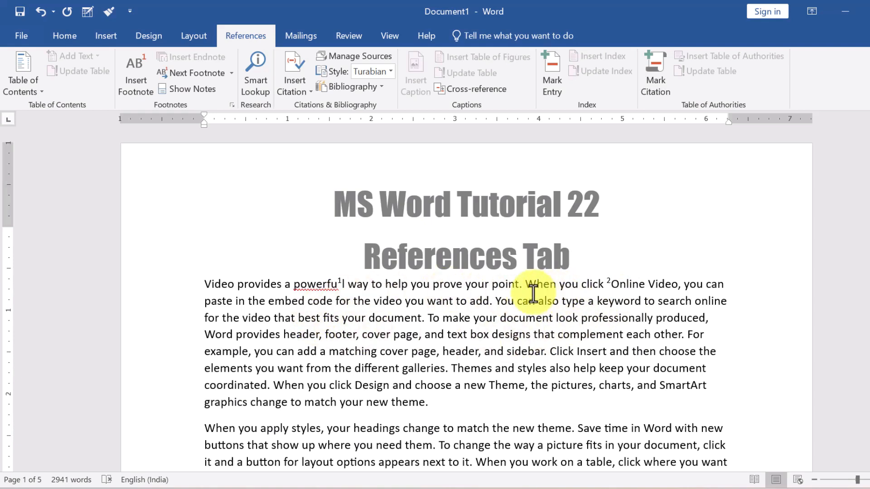
# Insert footnotes after the words 'your' and 'box', making five numbered footnotes.
pyautogui.moveTo(490, 284)
pyautogui.mouseDown()
pyautogui.moveTo(473, 299)
pyautogui.moveTo(493, 289)
pyautogui.mouseUp()
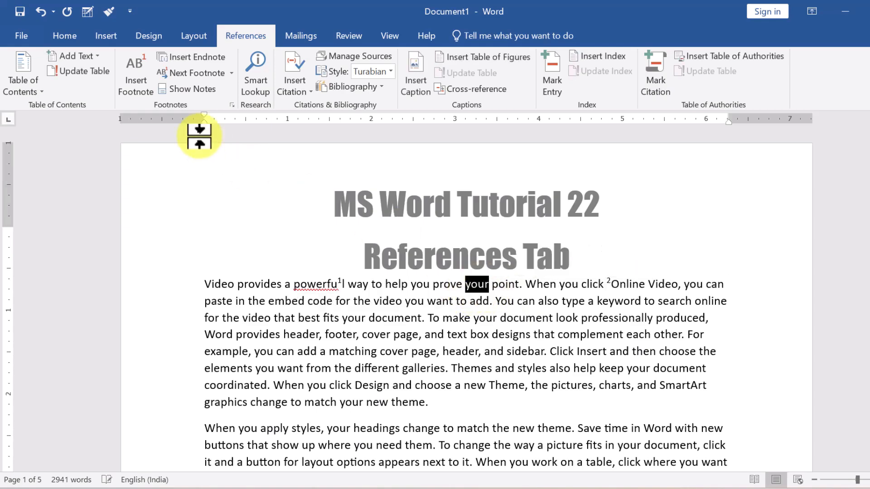
pyautogui.click(136, 87)
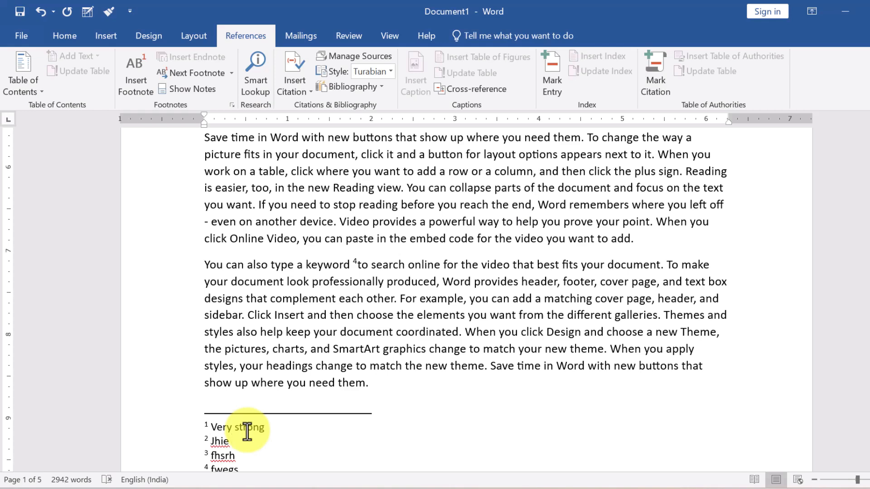
pyautogui.scroll(10, 246, 431)
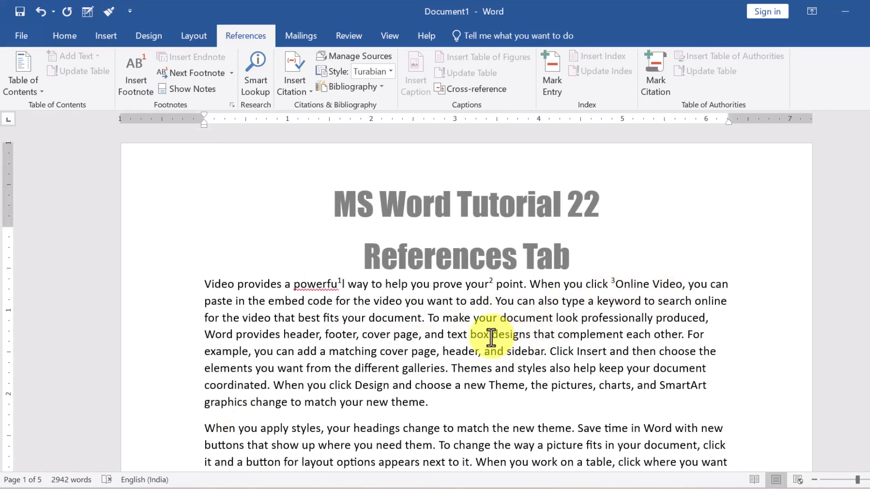
pyautogui.moveTo(484, 337)
pyautogui.mouseDown()
pyautogui.moveTo(469, 344)
pyautogui.moveTo(471, 336)
pyautogui.mouseUp()
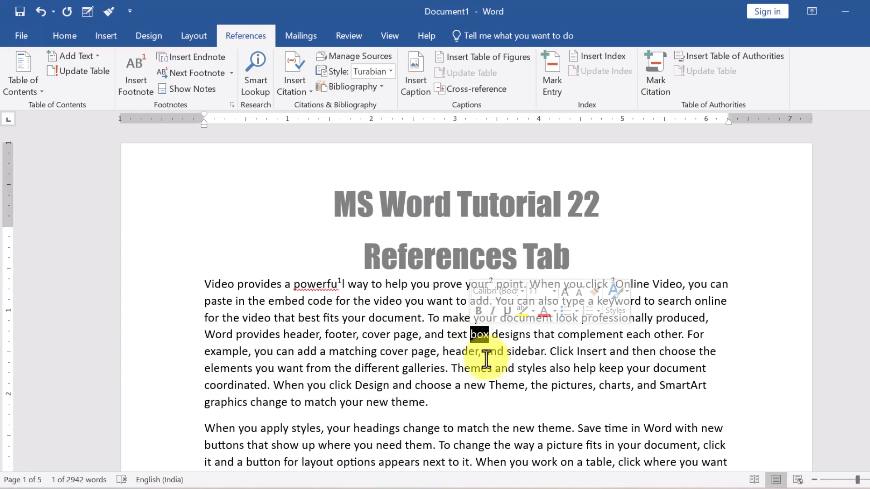
pyautogui.scroll(-5, 436, 384)
pyautogui.scroll(-9, 436, 384)
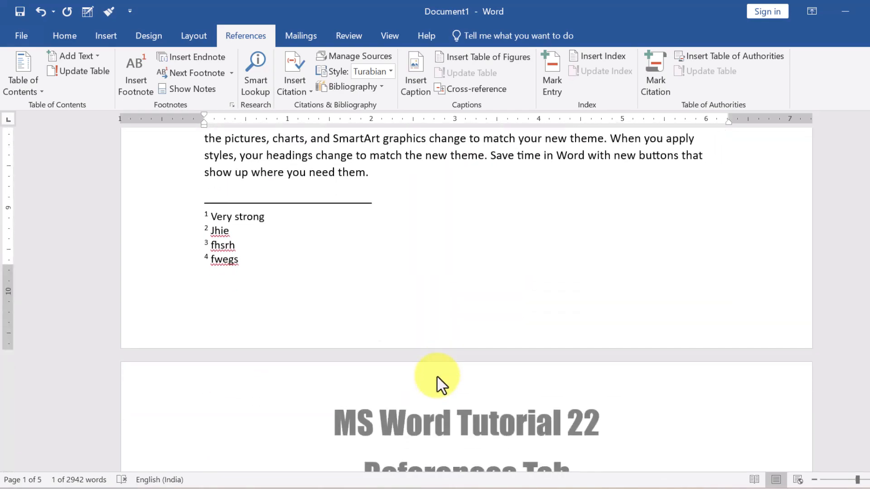
pyautogui.scroll(3, 233, 268)
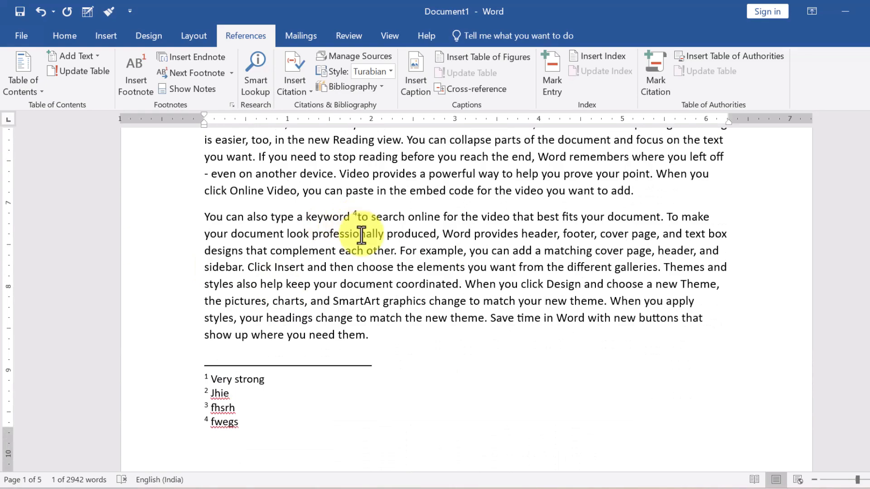
pyautogui.scroll(8, 359, 223)
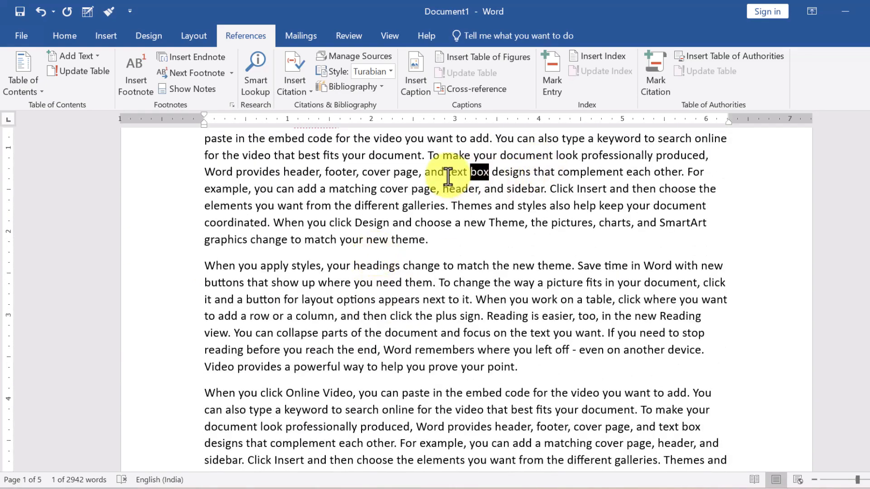
pyautogui.click(150, 77)
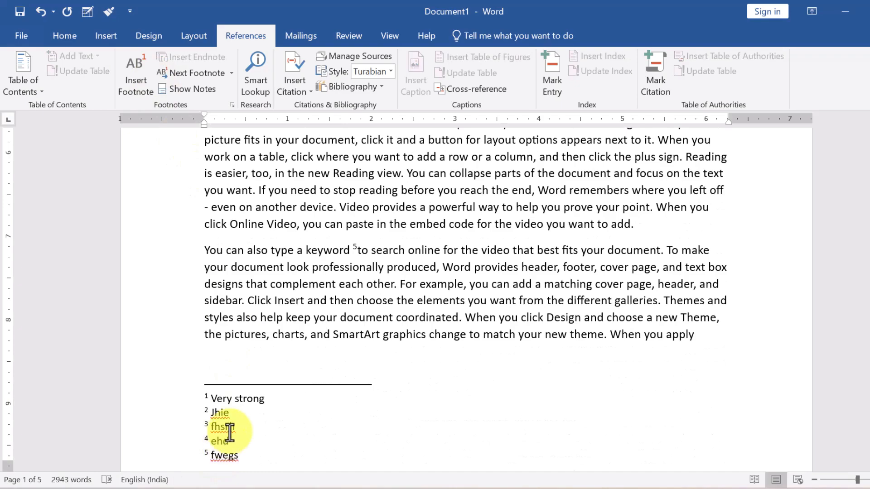
pyautogui.scroll(10, 225, 441)
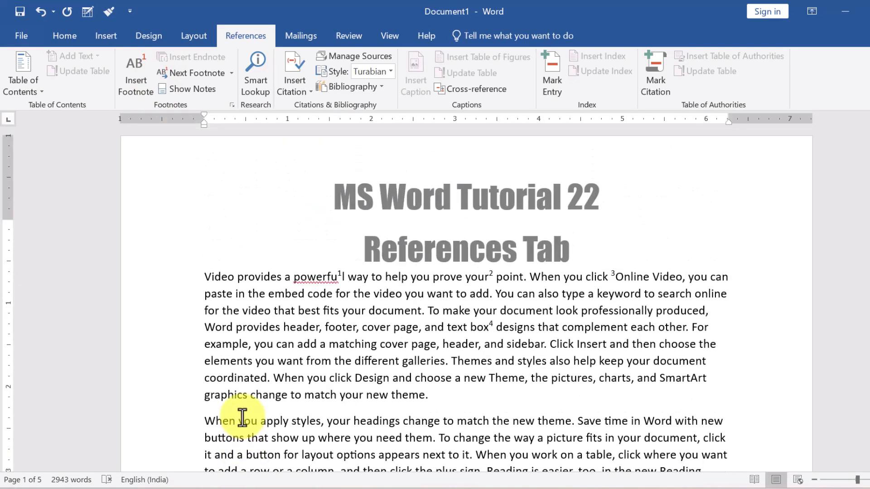
# Insert a footnote reading 'ggmd' after the word 'Reading' on page 2.
pyautogui.click(346, 378)
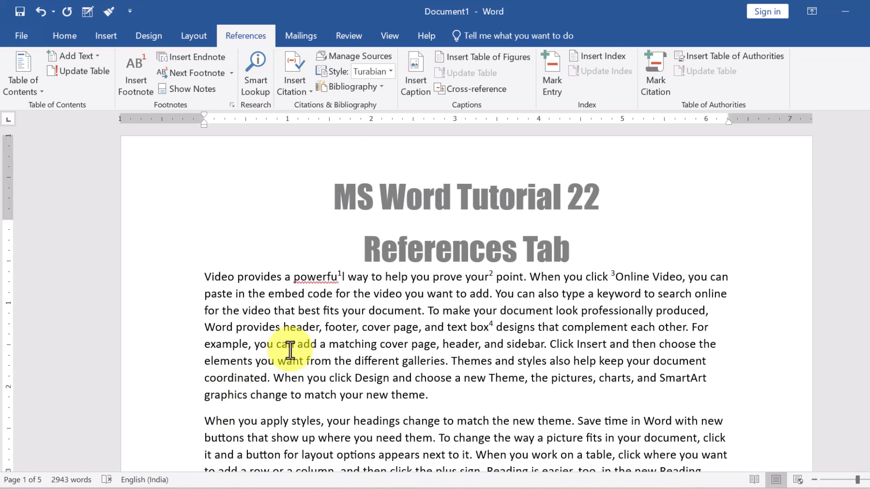
pyautogui.scroll(-1, 472, 397)
pyautogui.scroll(-10, 472, 397)
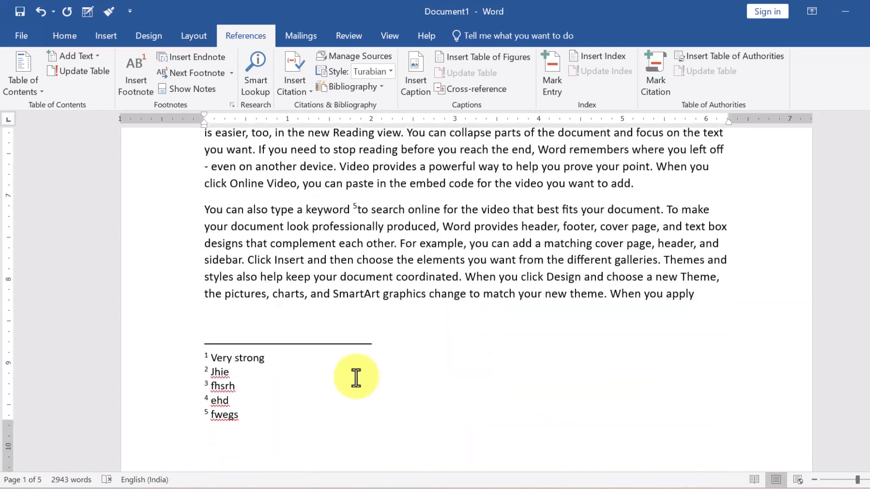
pyautogui.scroll(-3, 271, 404)
pyautogui.scroll(-15, 270, 404)
pyautogui.scroll(5, 270, 404)
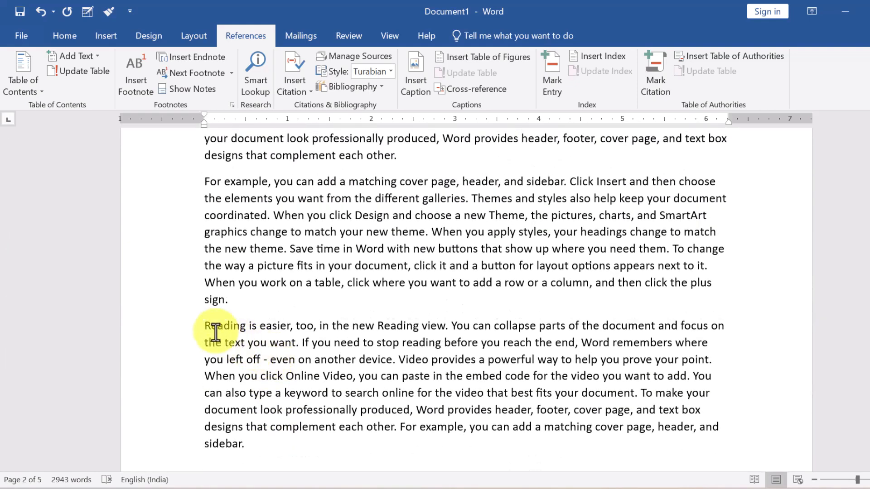
pyautogui.moveTo(203, 327); pyautogui.dragTo(248, 327)
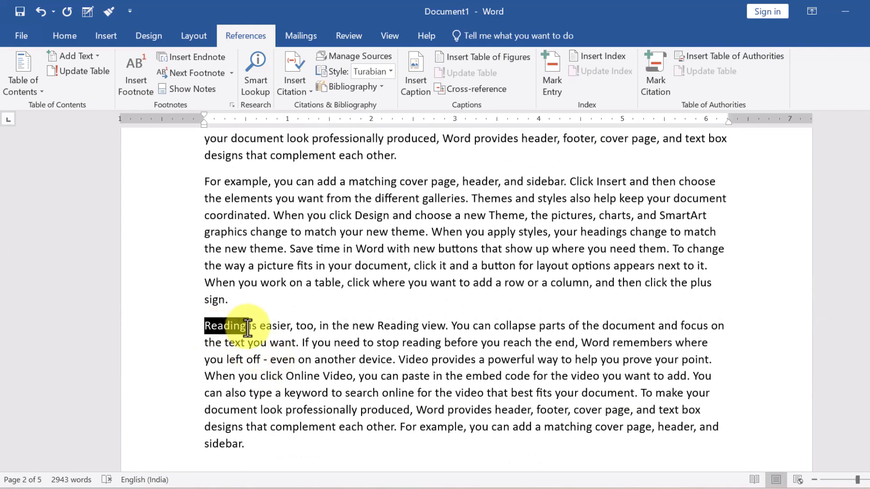
pyautogui.click(150, 78)
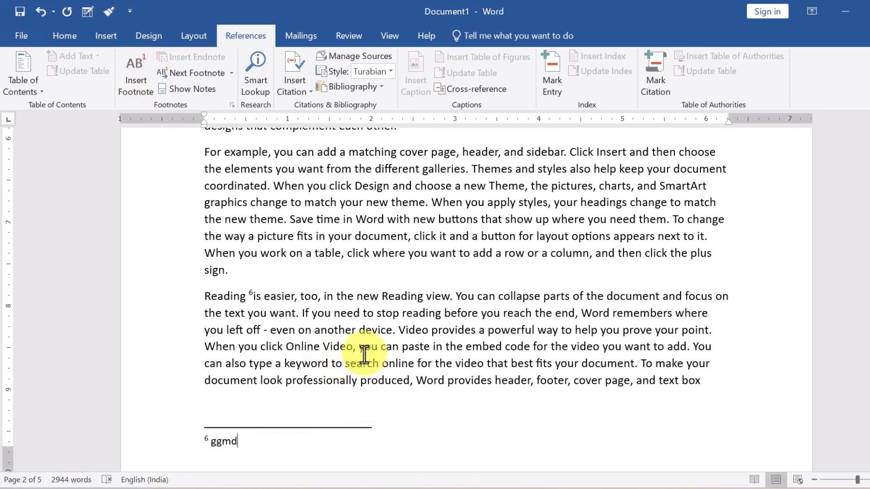
pyautogui.scroll(5, 333, 337)
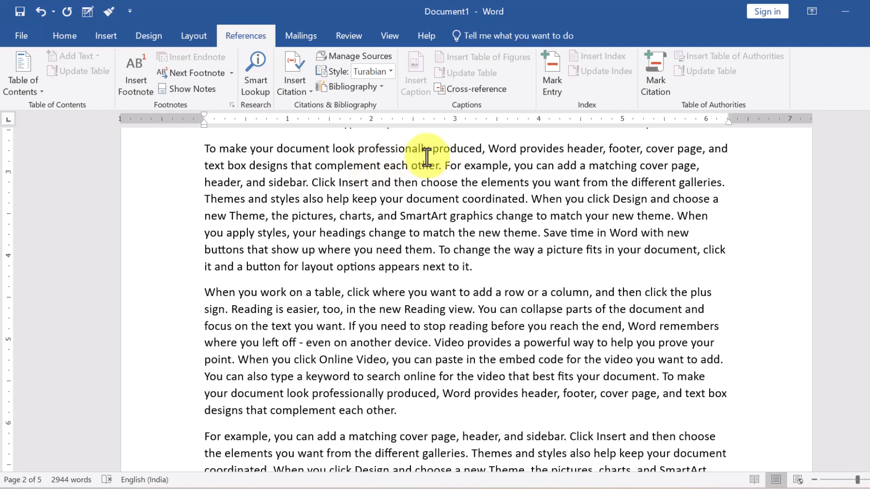
# Insert endnote i after 'professionally' with the text 'ndbswggsef'.
pyautogui.moveTo(426, 154); pyautogui.dragTo(359, 148)
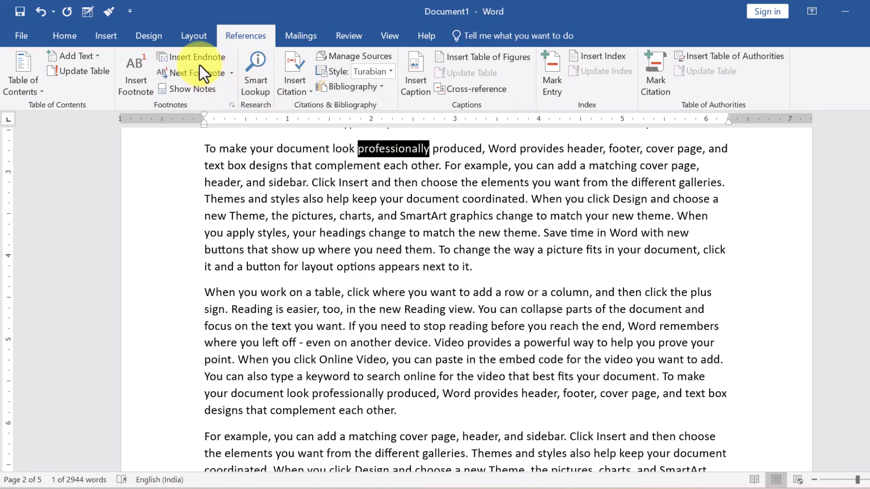
pyautogui.click(197, 57)
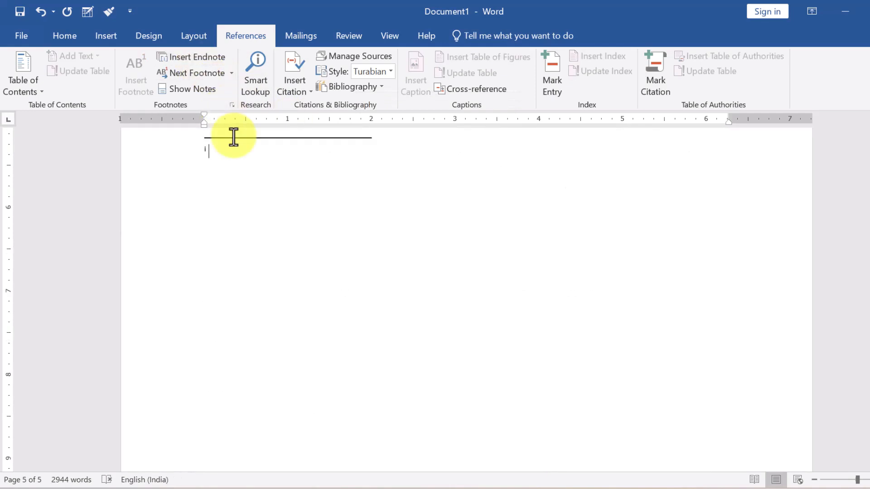
pyautogui.scroll(-2, 289, 371)
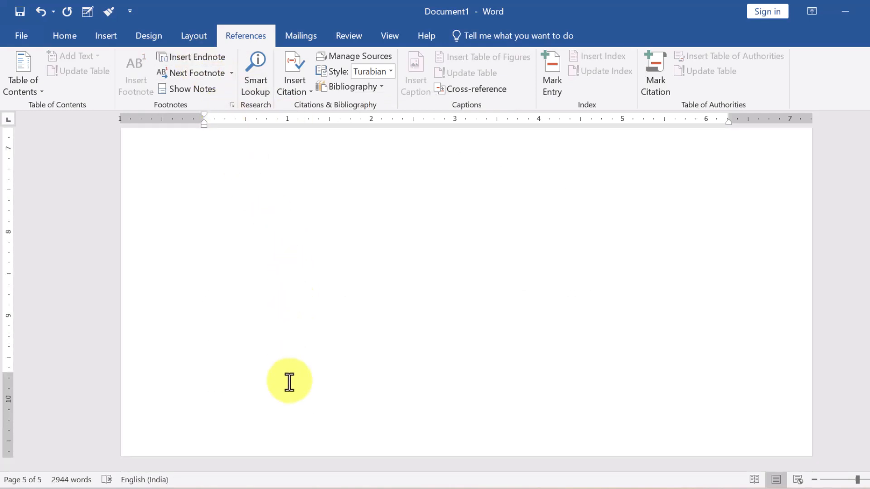
pyautogui.scroll(4, 291, 376)
pyautogui.scroll(10, 292, 376)
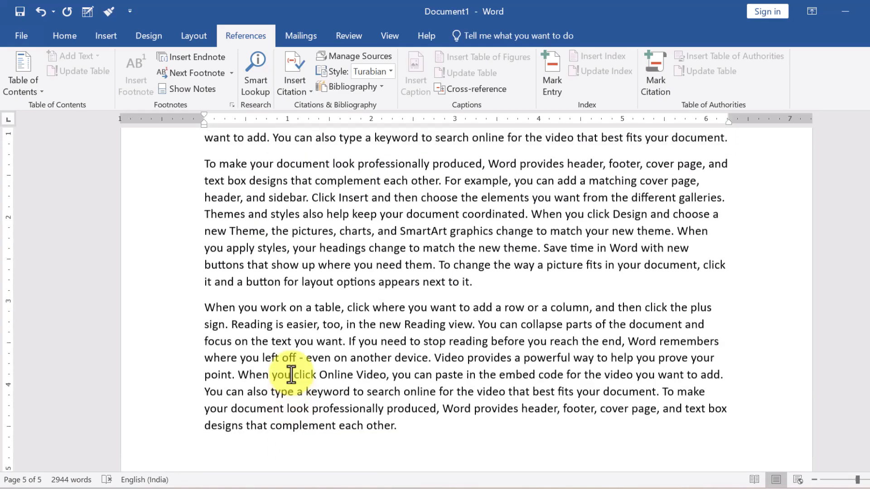
pyautogui.scroll(-5, 442, 290)
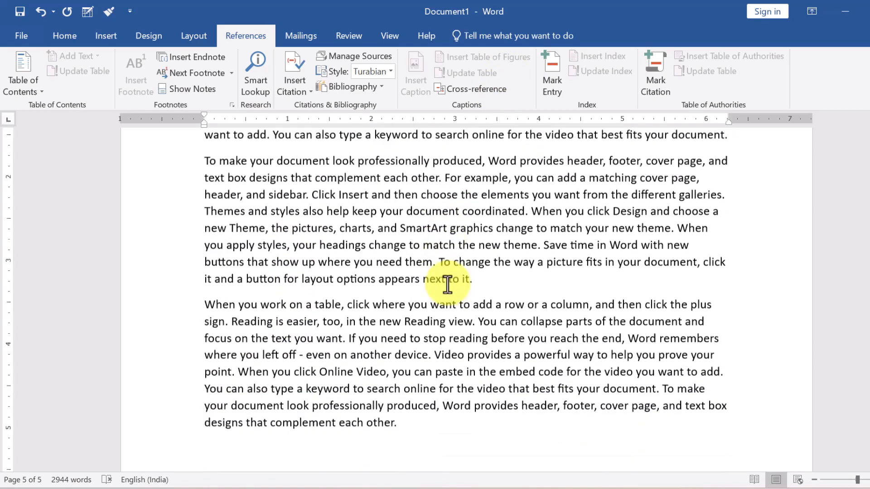
pyautogui.write('ndbswggsef')
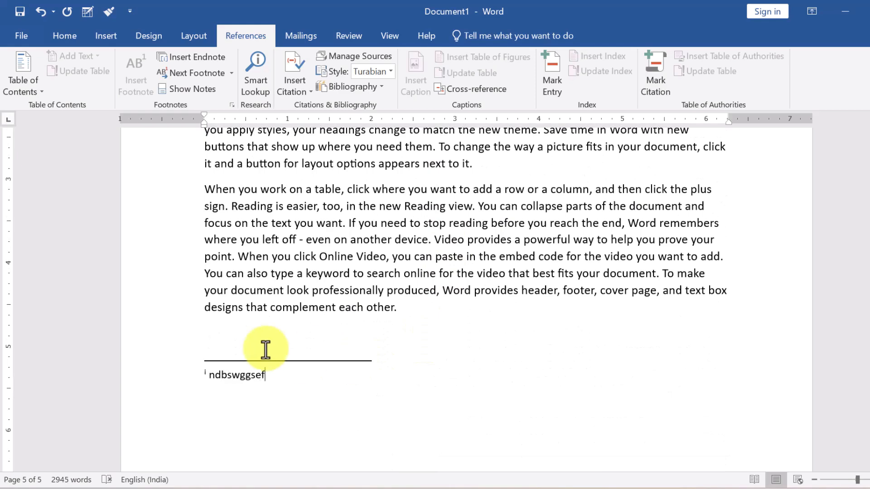
# Insert endnote ii after 'keep your' with the text 'bsfgsd'.
pyautogui.scroll(5, 268, 346)
pyautogui.scroll(4, 270, 346)
pyautogui.moveTo(312, 257); pyautogui.dragTo(339, 256)
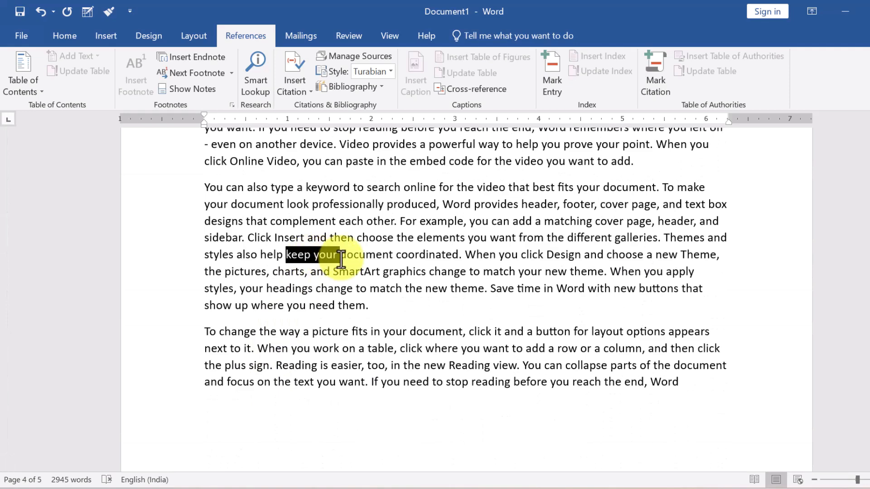
pyautogui.click(190, 57)
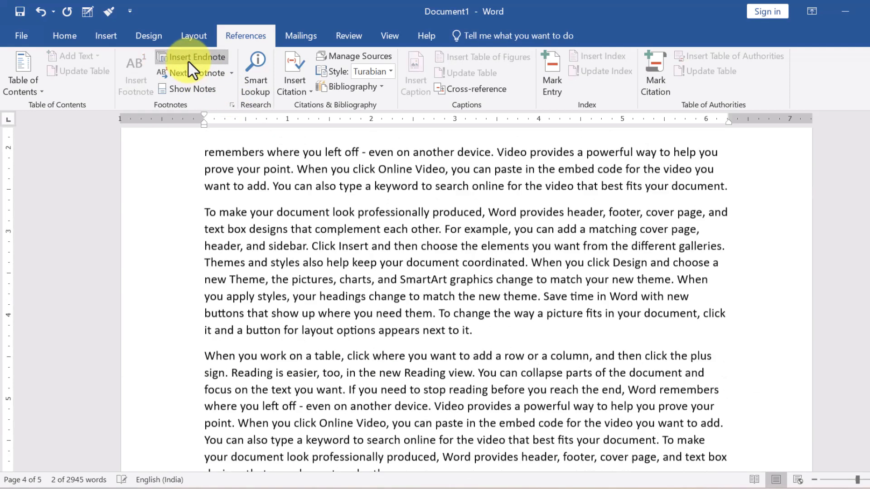
pyautogui.write('bsfgsd')
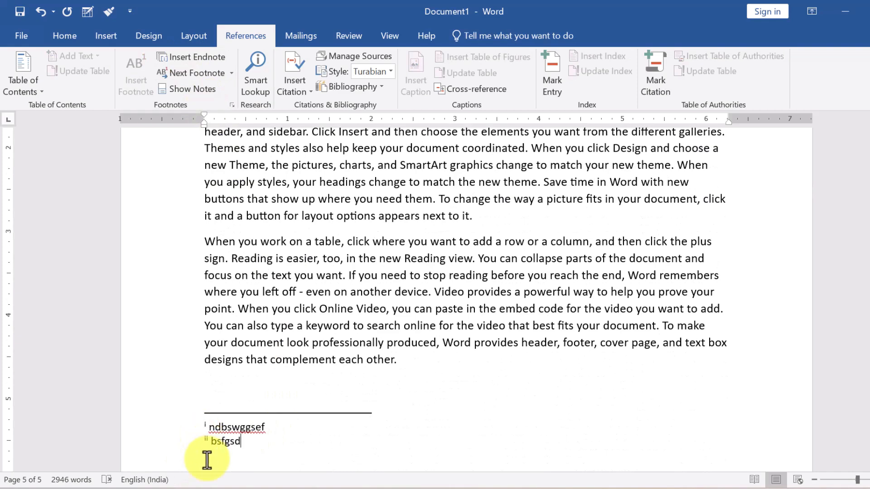
pyautogui.scroll(10, 208, 460)
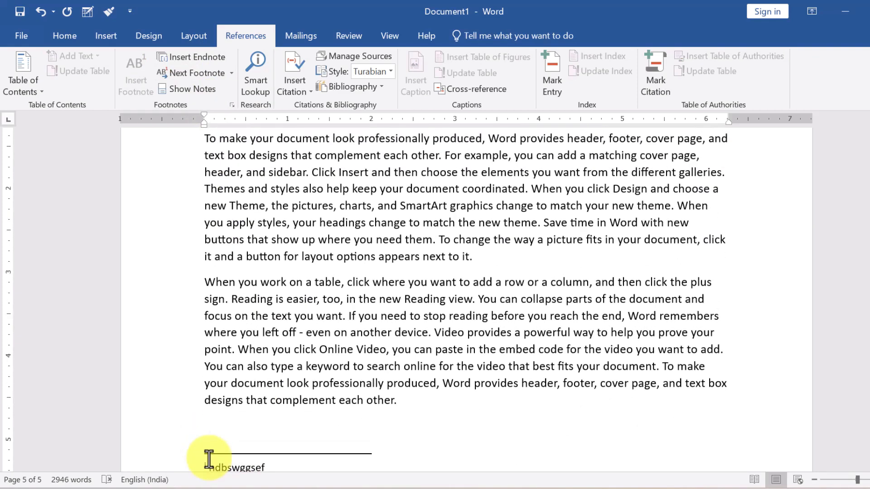
# Scroll up from the endnotes and put the cursor back in the main body text.
pyautogui.scroll(10, 213, 466)
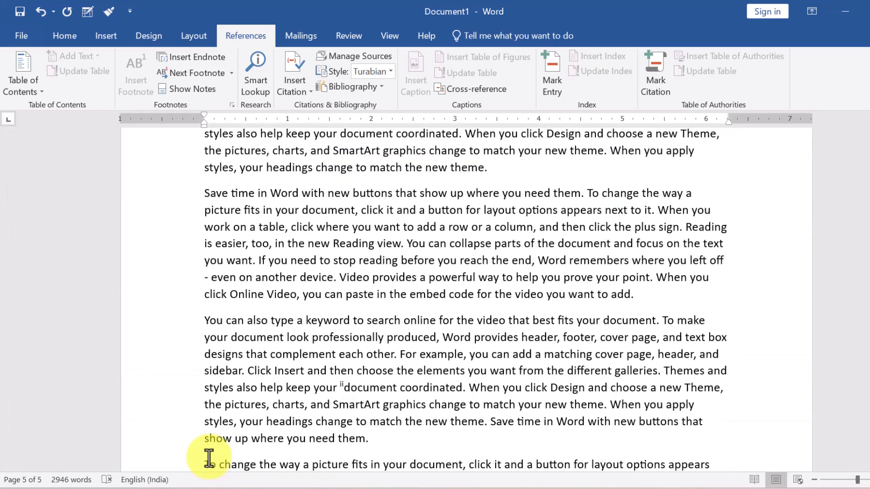
pyautogui.scroll(10, 213, 448)
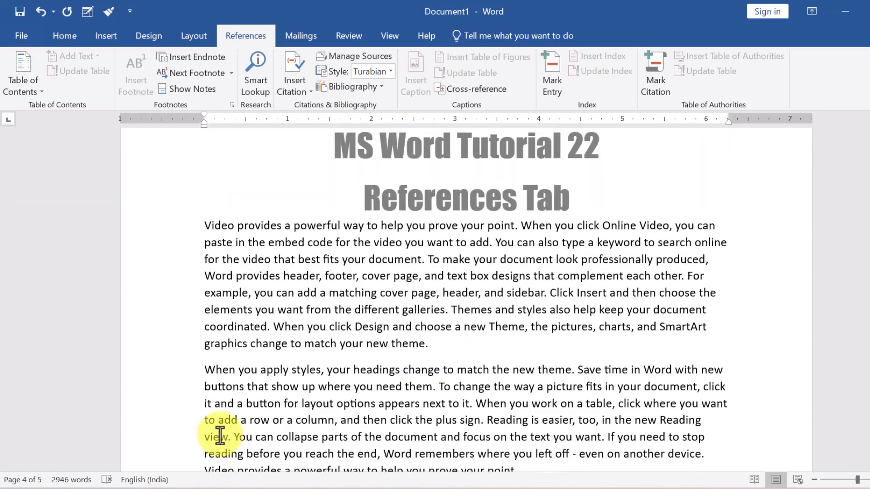
pyautogui.scroll(15, 224, 433)
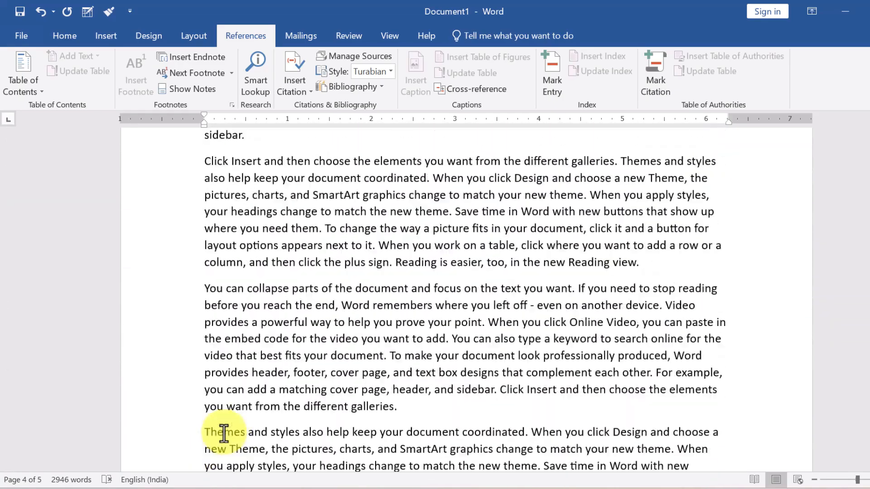
pyautogui.scroll(15, 224, 432)
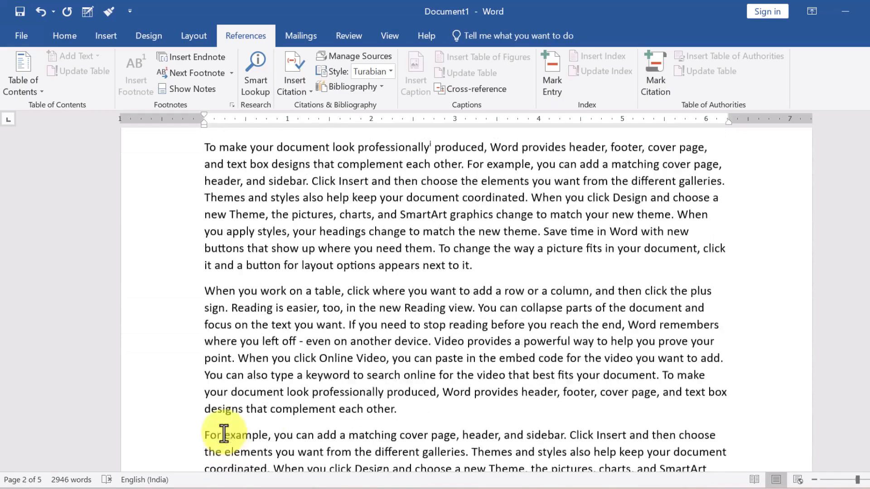
pyautogui.scroll(15, 224, 433)
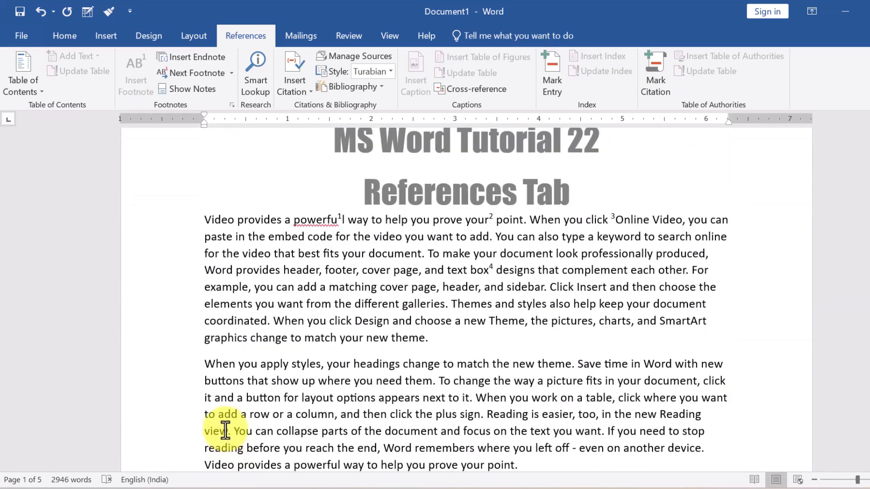
pyautogui.click(175, 92)
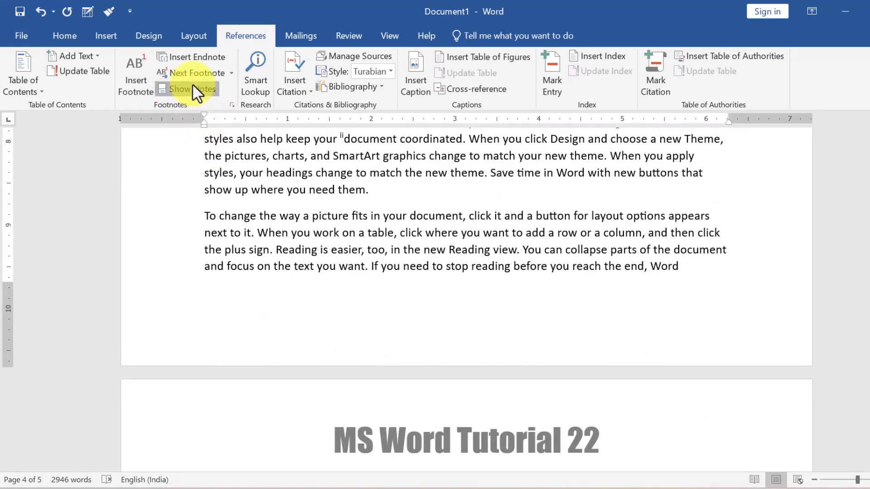
# Use Show Notes to view footnote 6, then return to its reference in the text.
pyautogui.click(190, 88)
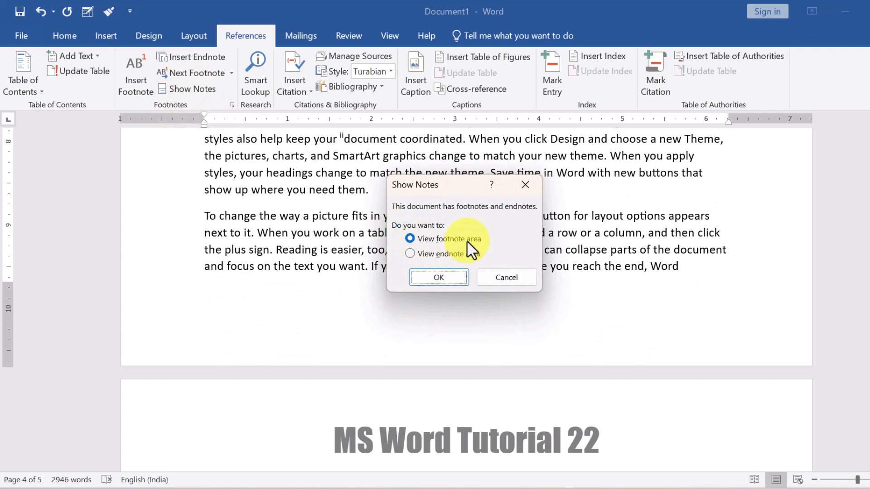
pyautogui.click(440, 276)
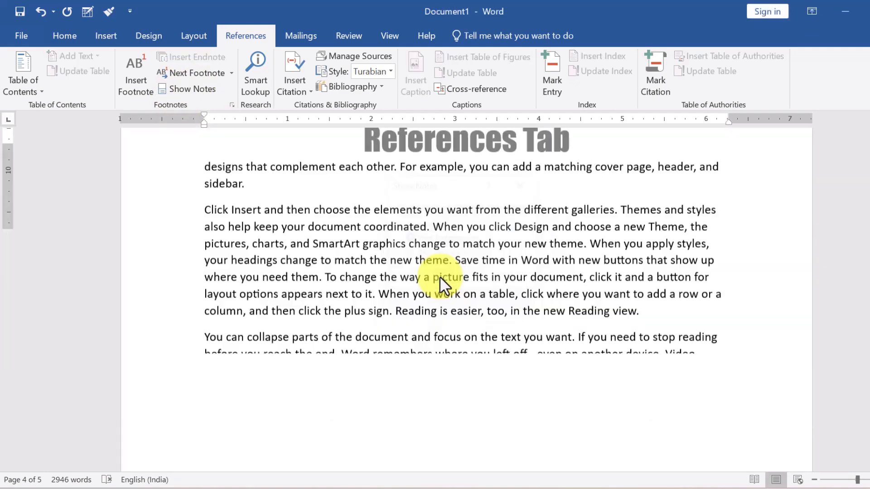
pyautogui.scroll(3, 225, 175)
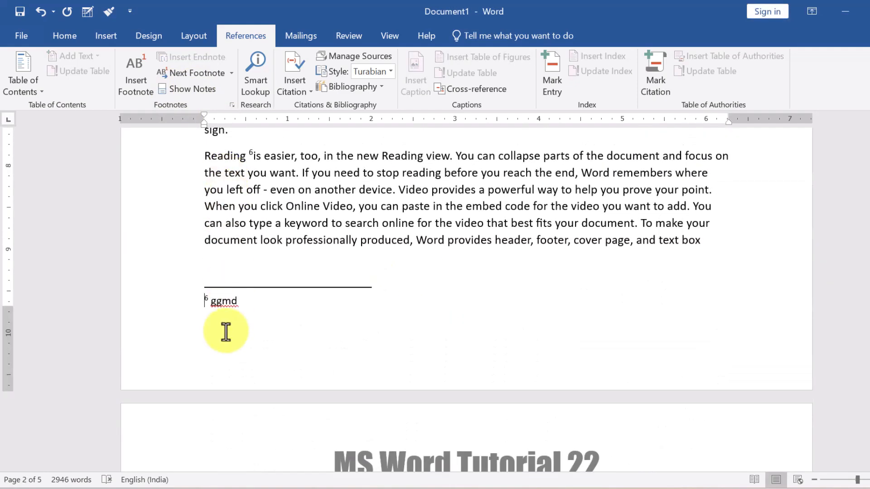
pyautogui.click(193, 89)
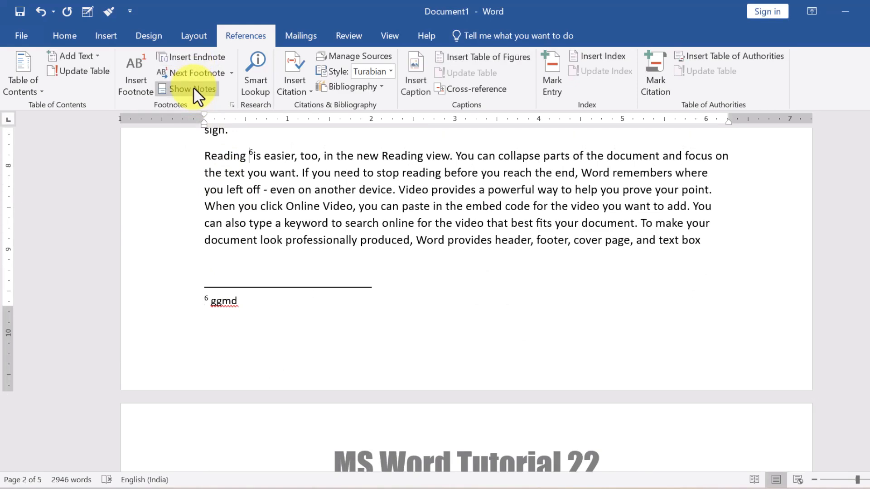
# Show the endnote area with both endnotes, then jump back to the document start.
pyautogui.click(194, 88)
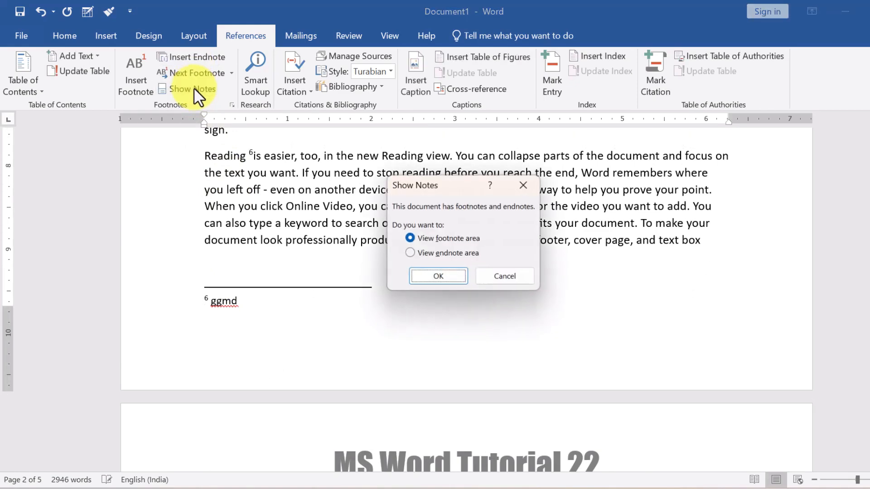
pyautogui.click(453, 255)
pyautogui.click(445, 277)
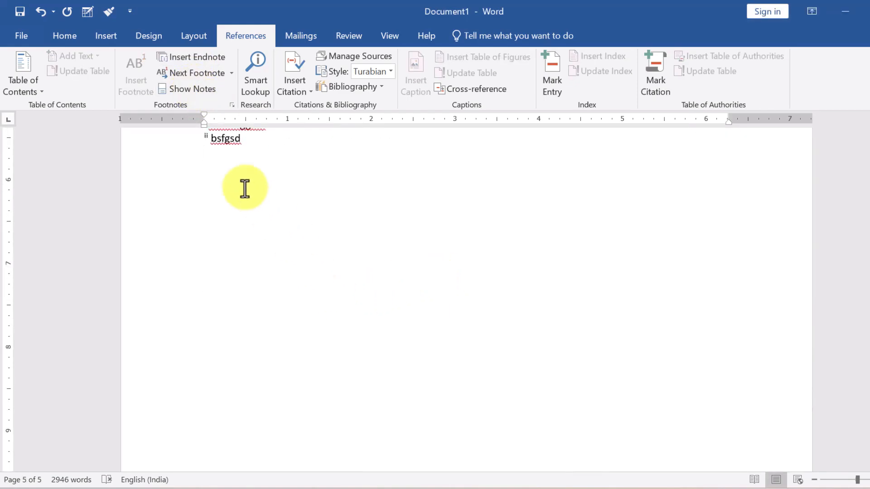
pyautogui.scroll(3, 247, 188)
pyautogui.scroll(4, 246, 255)
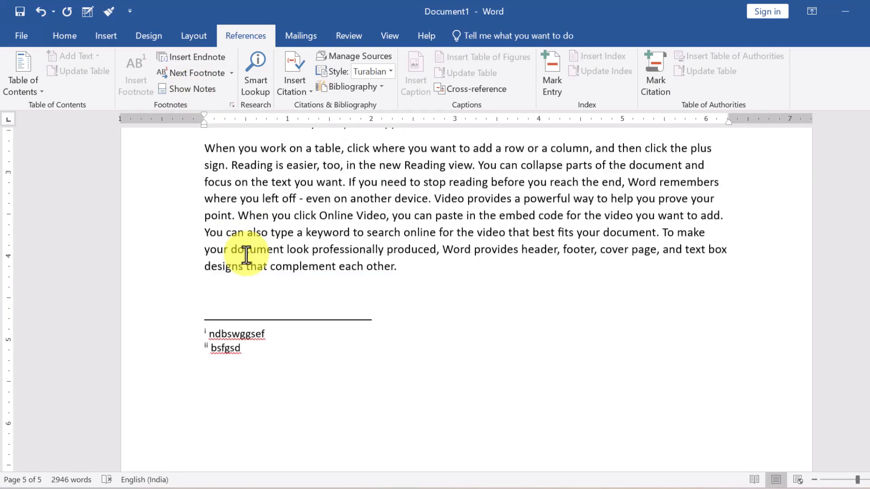
pyautogui.hotkey('ctrl', 'Home')
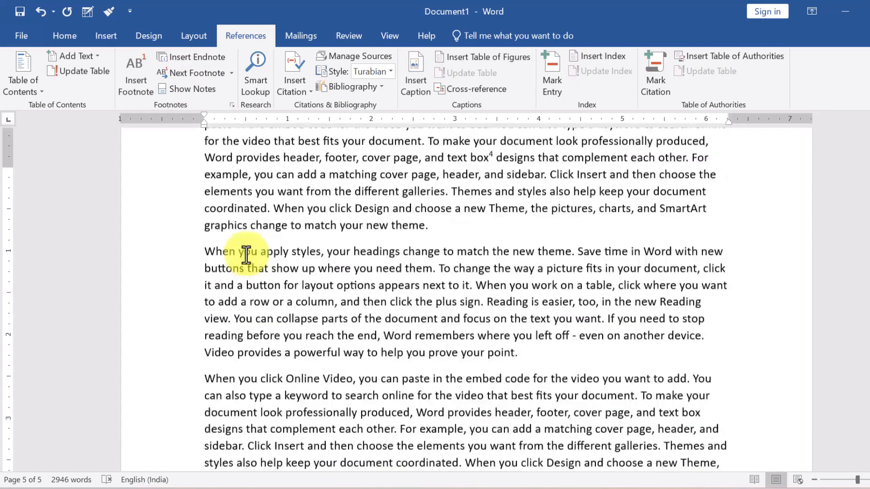
pyautogui.moveTo(326, 225); pyautogui.dragTo(337, 225)
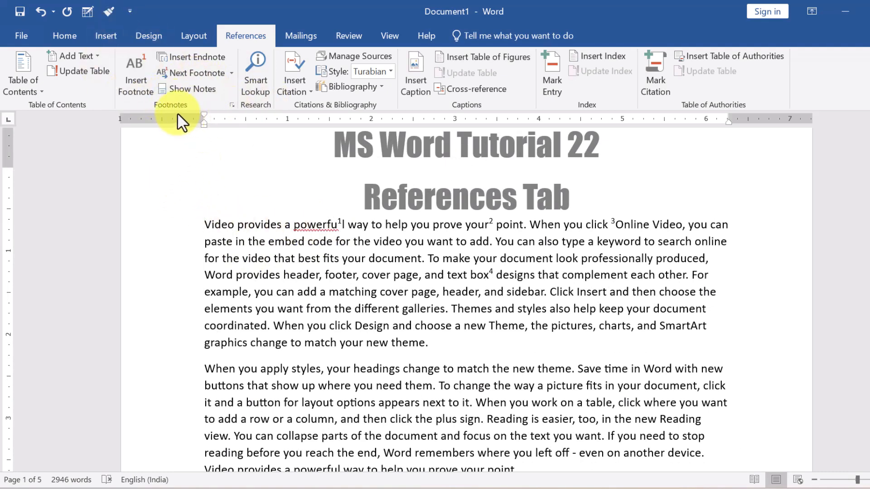
pyautogui.click(257, 88)
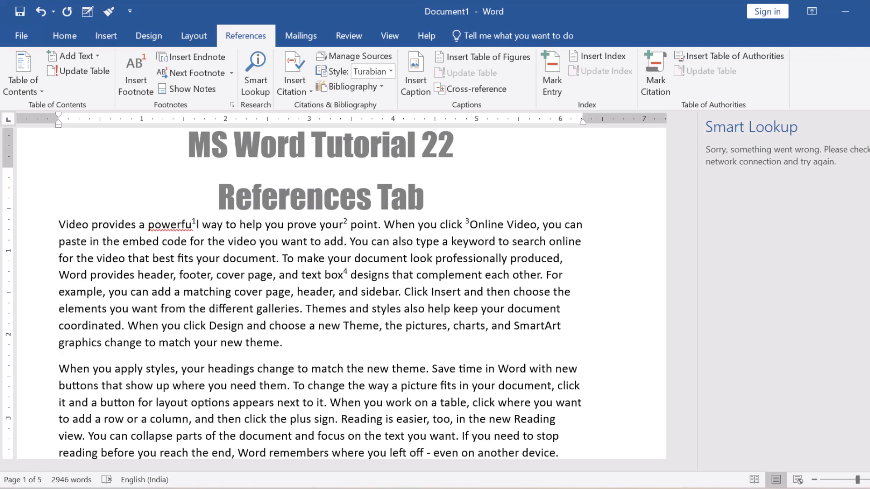
pyautogui.click(866, 127)
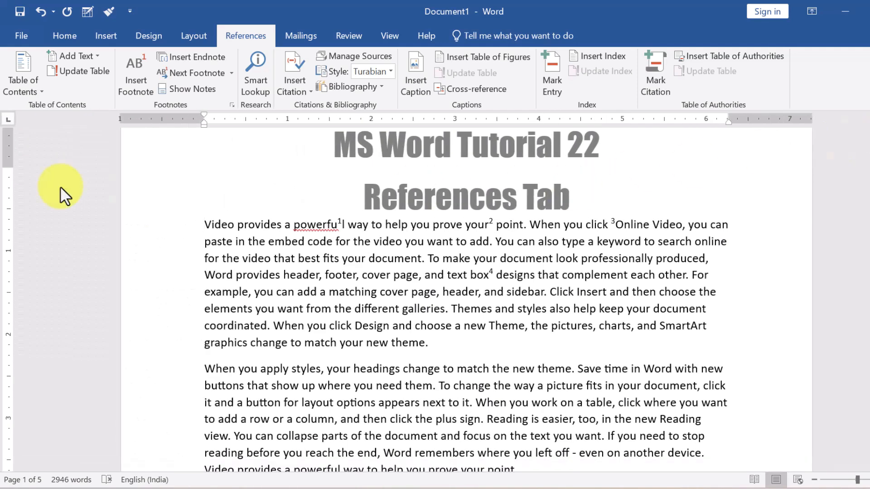
pyautogui.hotkey('ctrl', 'a')
# Delete the selected body text and bring up the Insert Citation source list.
pyautogui.press('Delete')
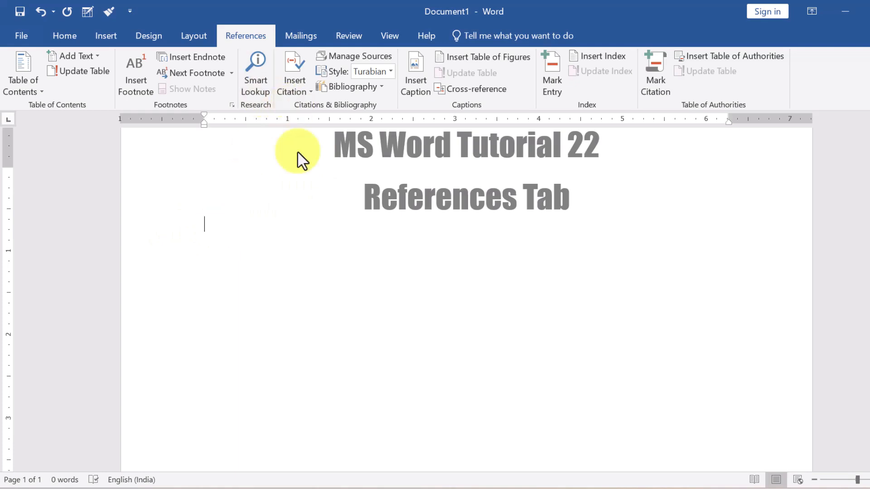
pyautogui.click(294, 75)
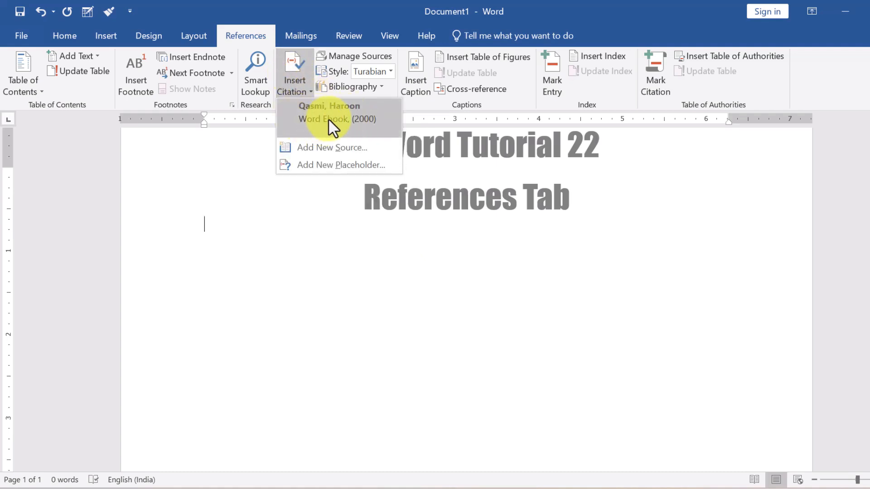
# Start a new source, briefly trying type Film before setting it back to Book.
pyautogui.click(312, 147)
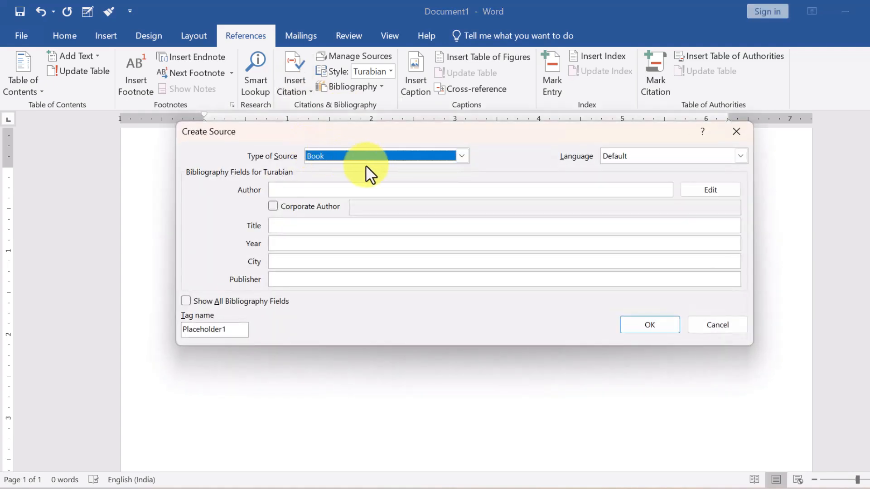
pyautogui.click(461, 156)
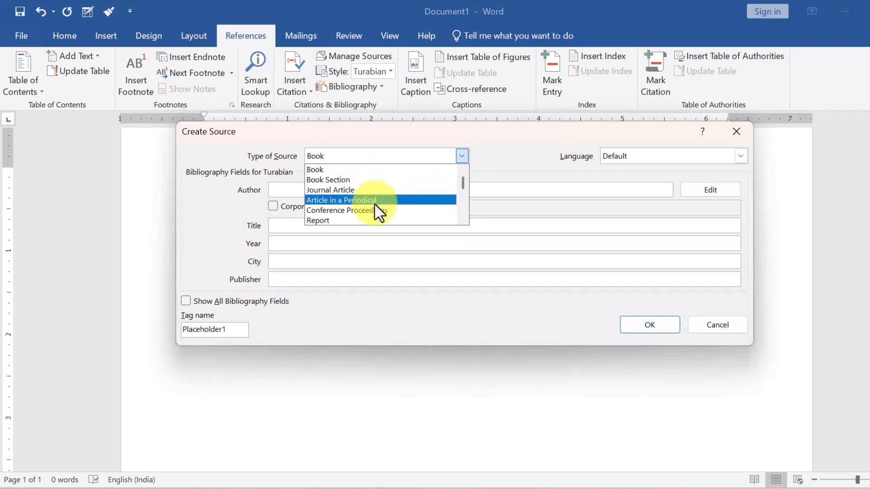
pyautogui.scroll(-1, 374, 202)
pyautogui.scroll(-1, 374, 203)
pyautogui.scroll(-2, 379, 212)
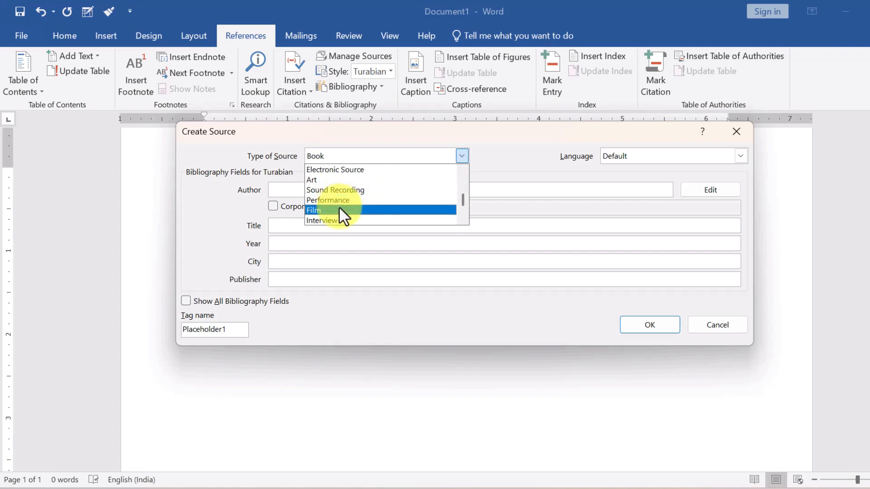
pyautogui.click(339, 206)
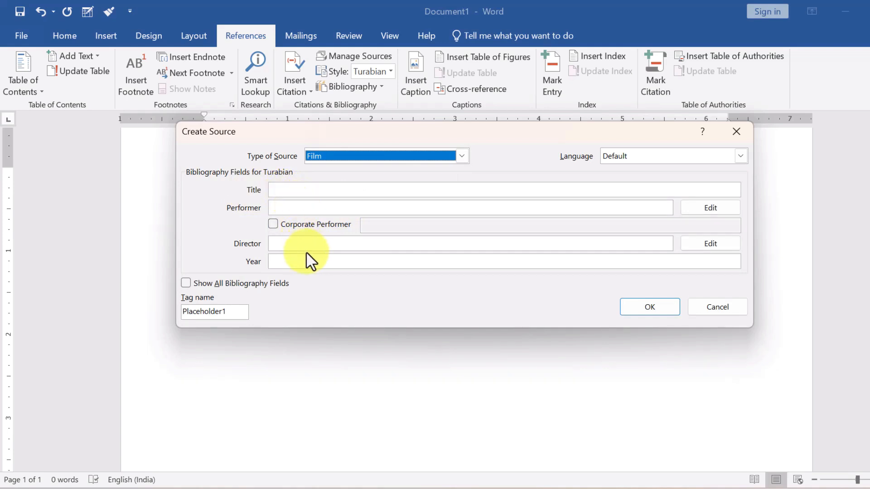
pyautogui.click(462, 157)
pyautogui.scroll(2, 381, 200)
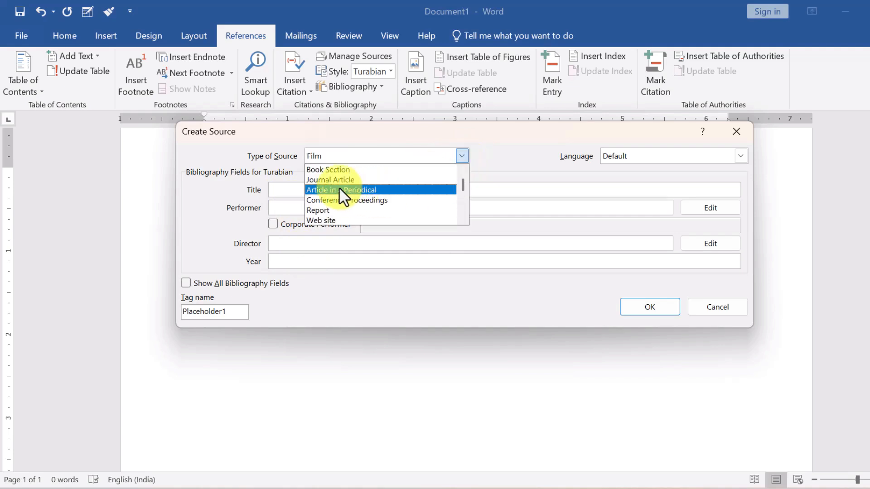
pyautogui.scroll(1, 346, 210)
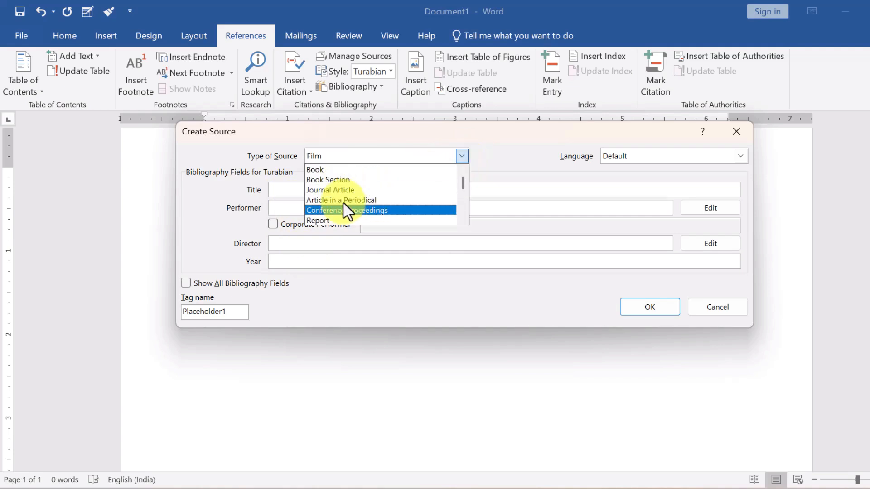
pyautogui.click(338, 169)
pyautogui.click(298, 194)
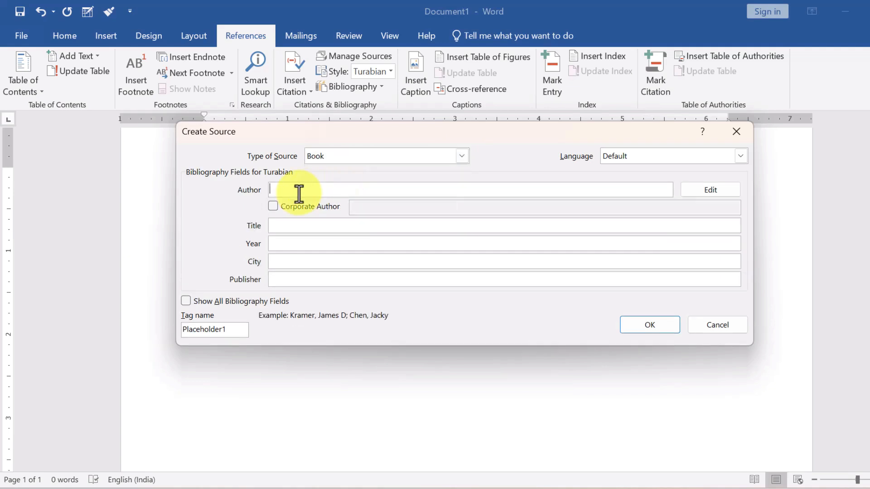
# Enter the author, title 'fundamental of computer', year 2007 and Delhi publisher details, then insert the citation.
pyautogui.write('hammad')
pyautogui.click(318, 226)
pyautogui.write('fund')
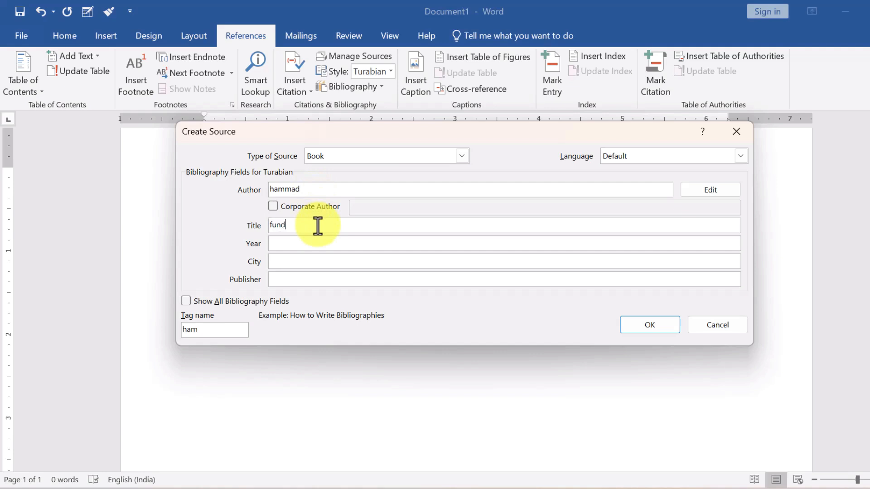
pyautogui.write('amental')
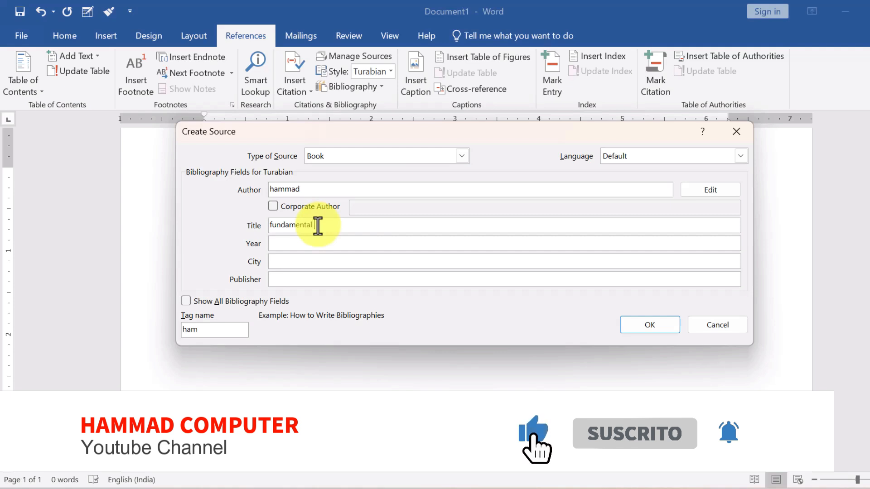
pyautogui.write(' of compu')
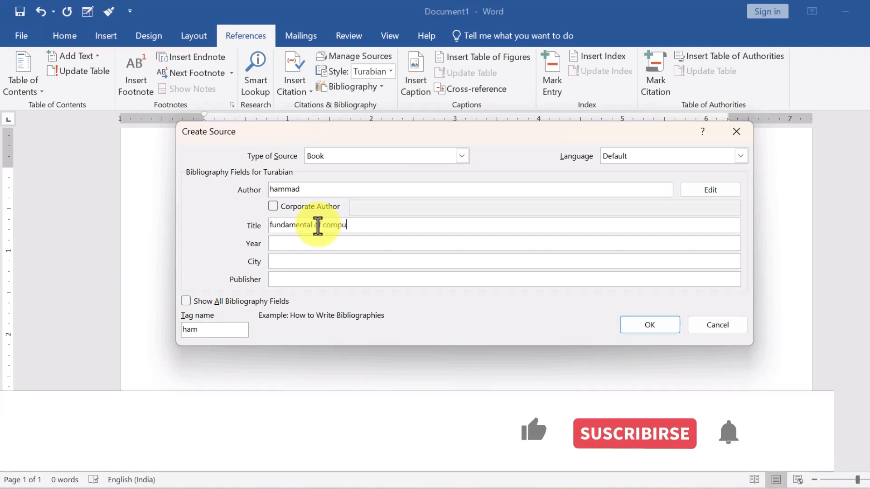
pyautogui.write('ter')
pyautogui.click(312, 243)
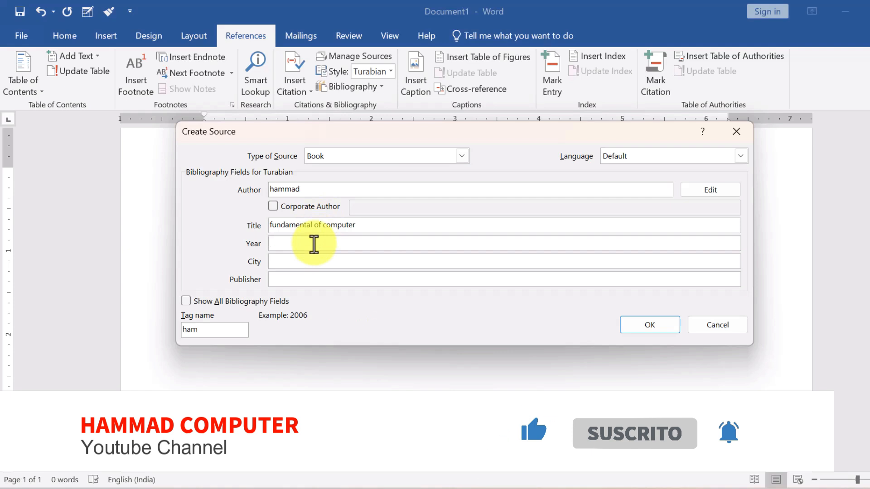
pyautogui.write('2007')
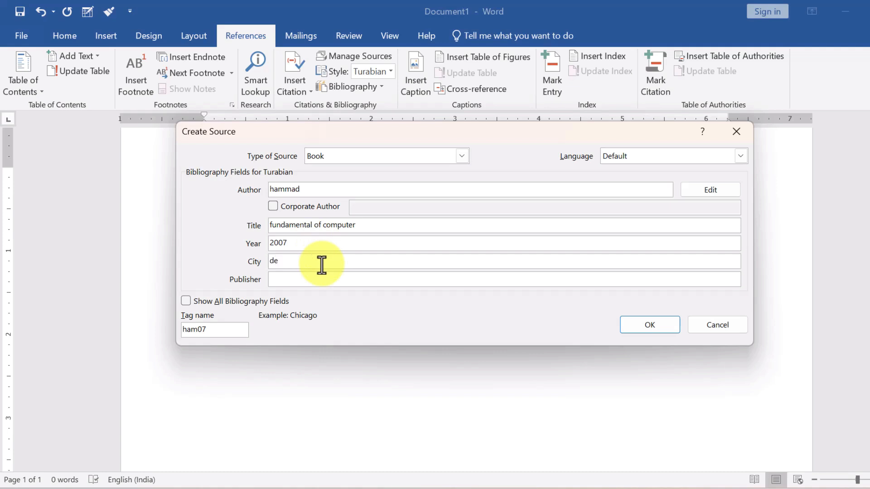
pyautogui.press('Tab')
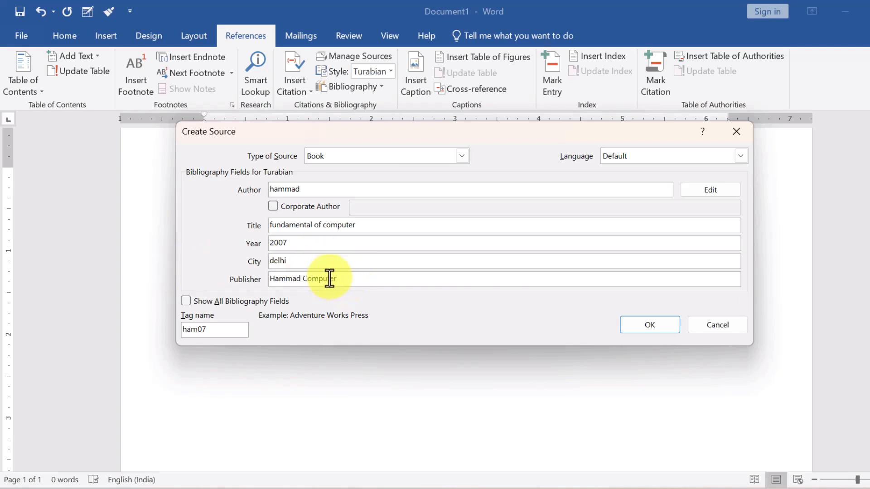
pyautogui.click(644, 330)
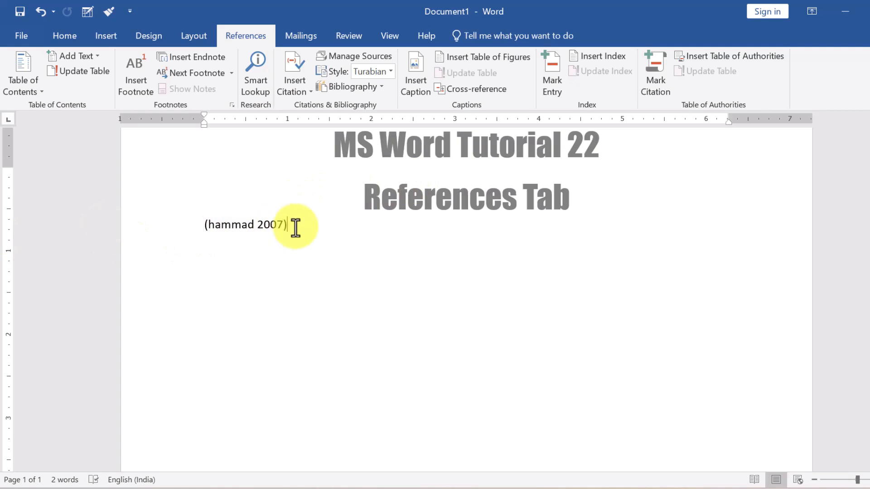
# Delete the inserted citation, then review both stored sources in Manage Sources without changes.
pyautogui.moveTo(296, 226); pyautogui.dragTo(235, 227)
pyautogui.press('Delete')
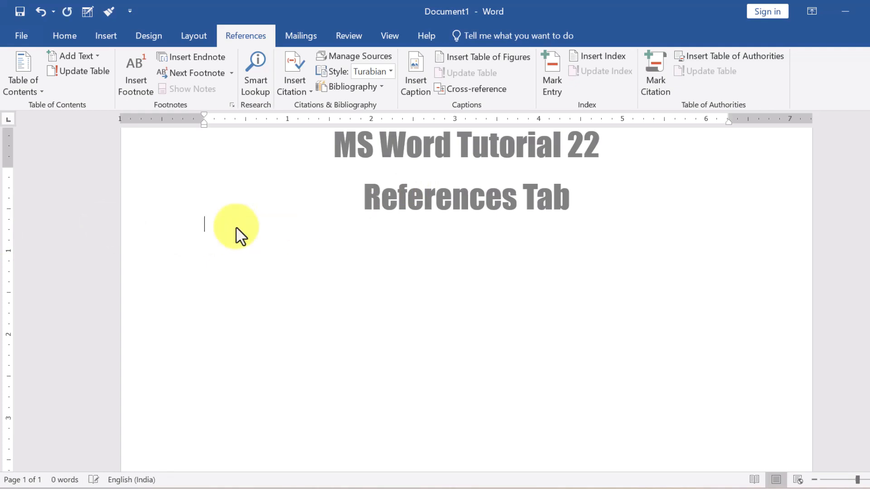
pyautogui.click(354, 56)
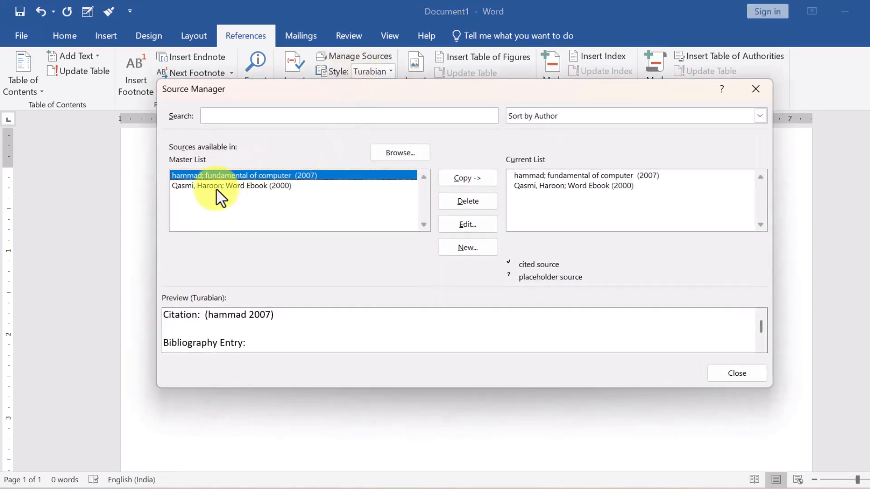
pyautogui.click(217, 187)
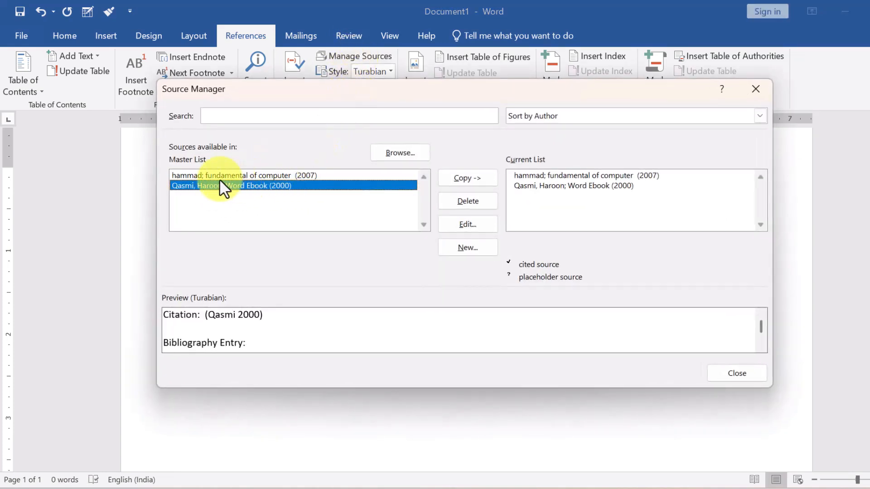
pyautogui.click(212, 175)
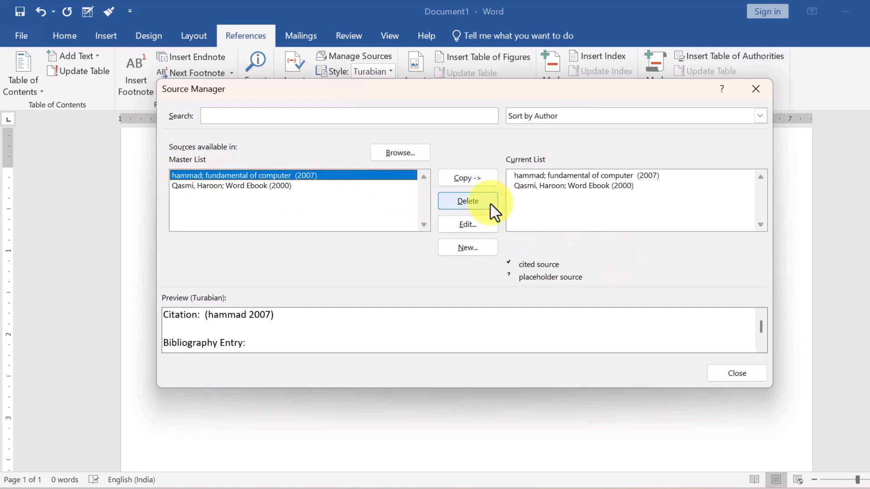
pyautogui.click(469, 185)
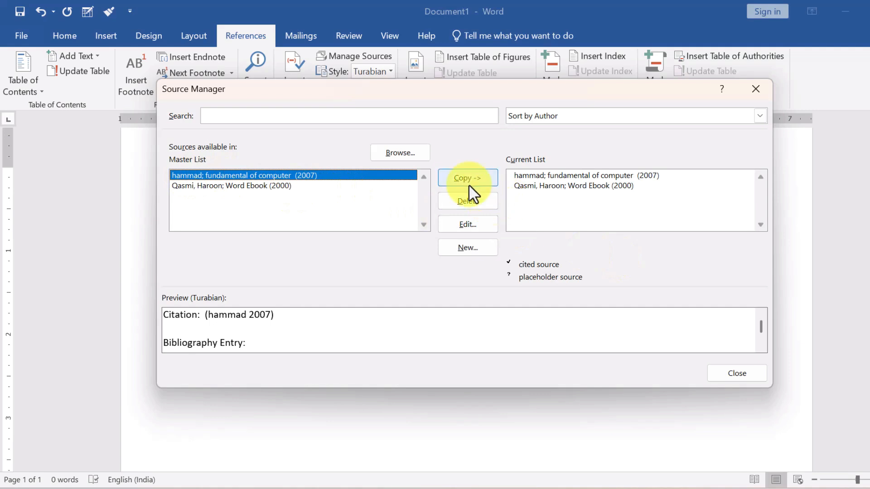
pyautogui.click(471, 220)
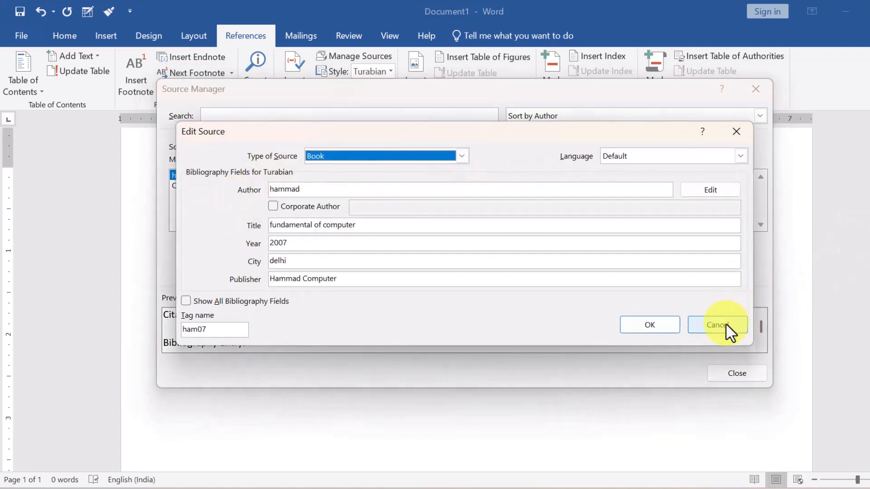
pyautogui.click(725, 327)
pyautogui.click(738, 376)
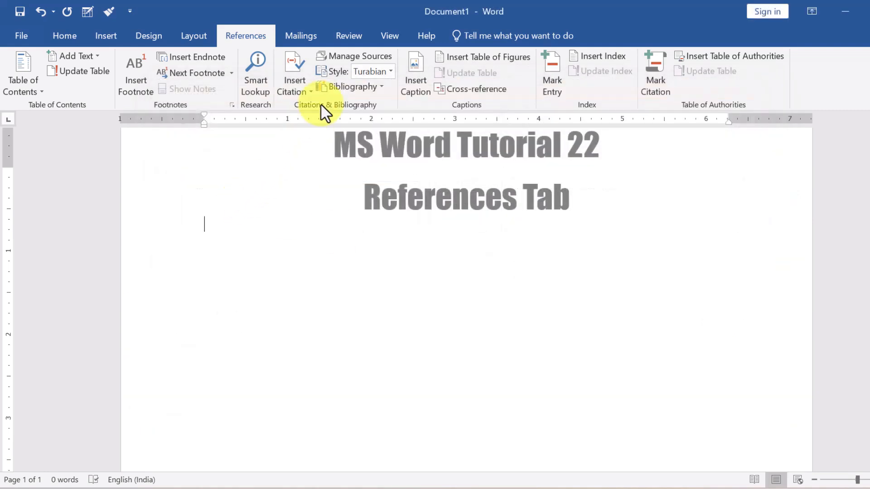
# Insert the built-in Bibliography listing 'fundamental of computer' (2007) and 'Word Ebook' (2000).
pyautogui.click(356, 87)
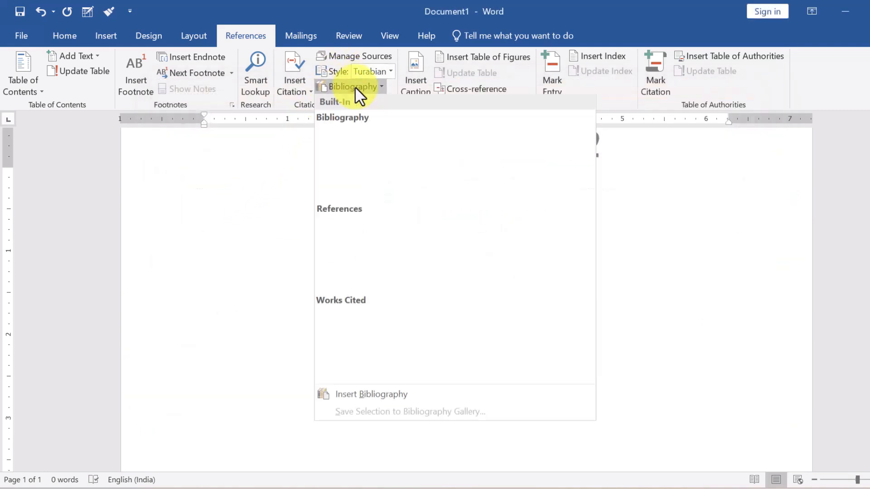
pyautogui.click(355, 178)
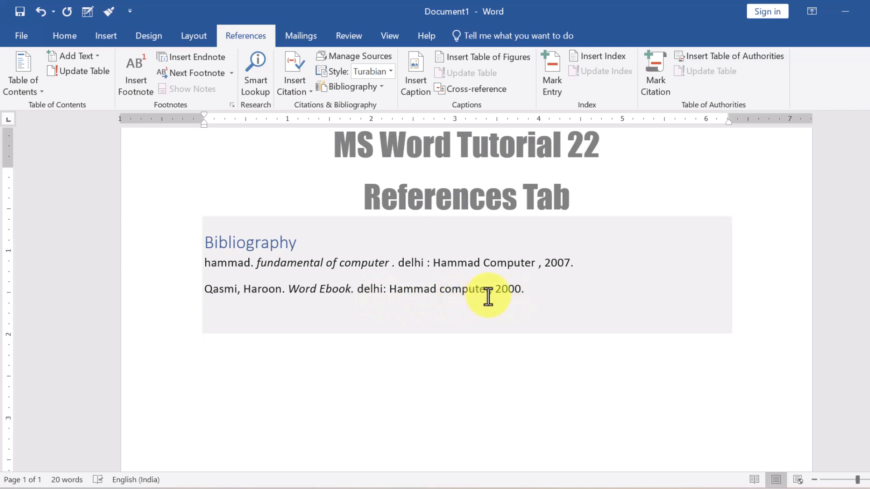
pyautogui.moveTo(527, 294); pyautogui.dragTo(187, 247)
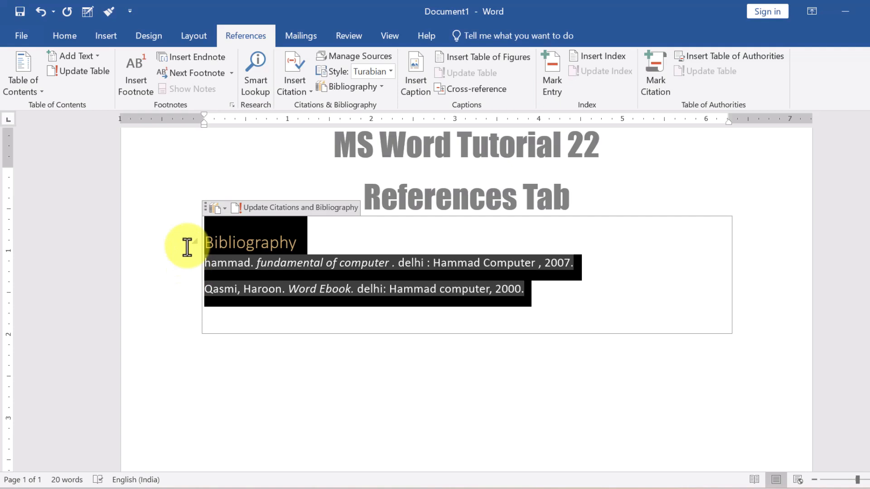
pyautogui.click(322, 336)
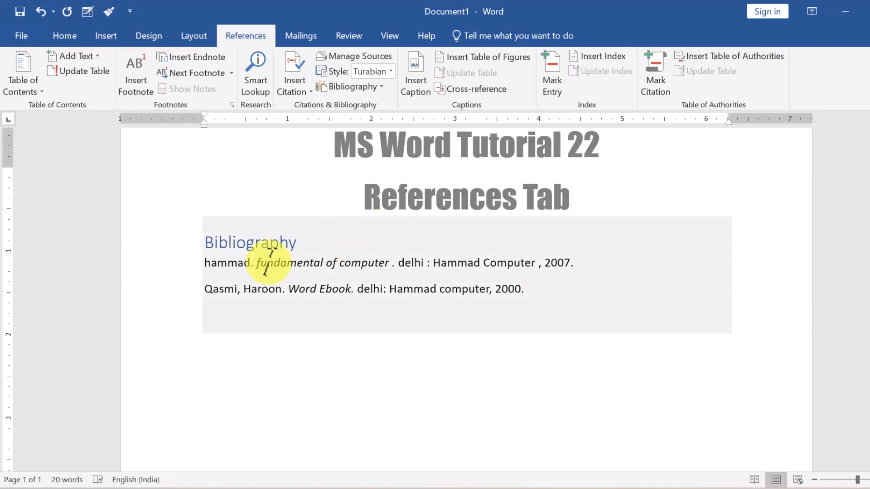
pyautogui.click(269, 262)
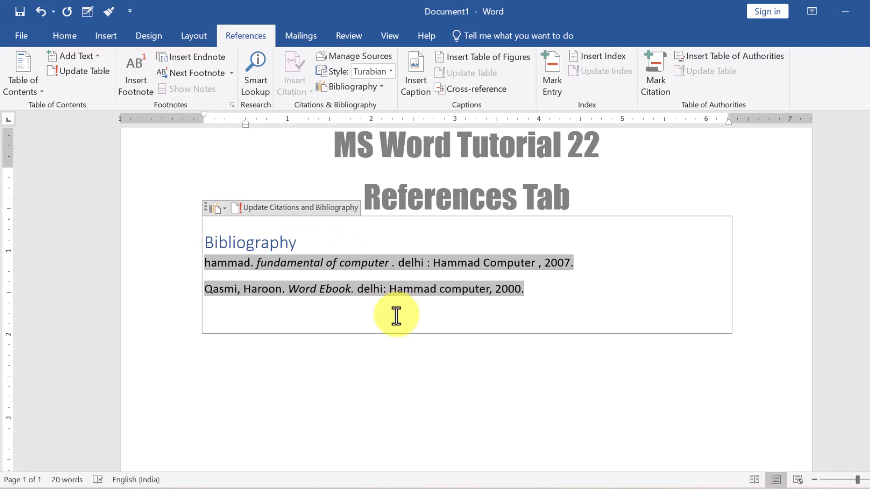
# Try GB7714 and ISO 690 styles, settle on SIST02, then select the whole bibliography.
pyautogui.click(389, 72)
pyautogui.click(382, 126)
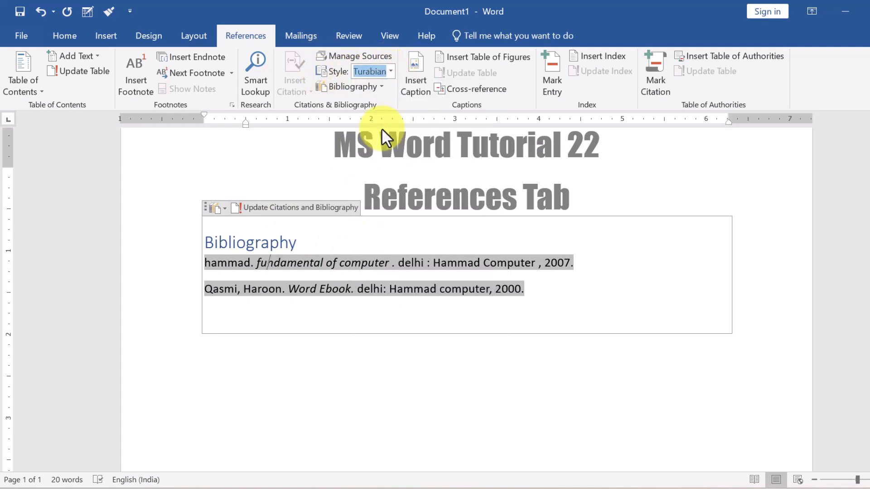
pyautogui.click(383, 71)
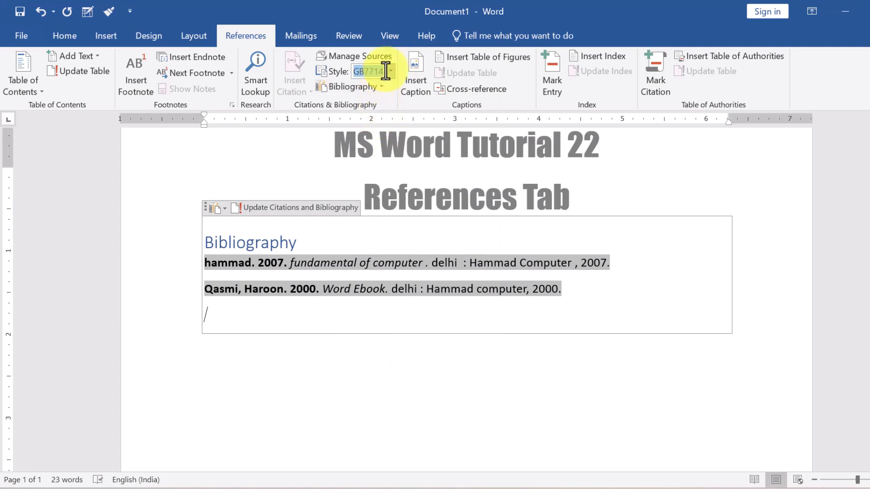
pyautogui.click(392, 72)
pyautogui.scroll(-1, 381, 272)
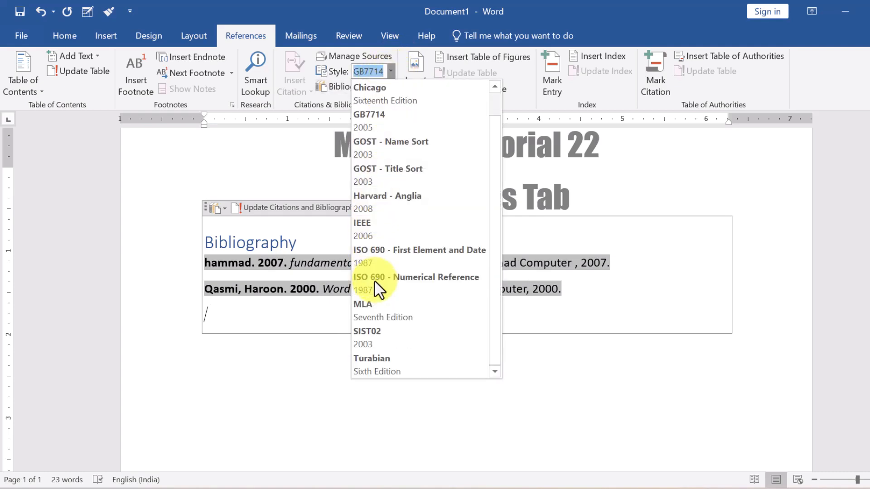
pyautogui.click(375, 250)
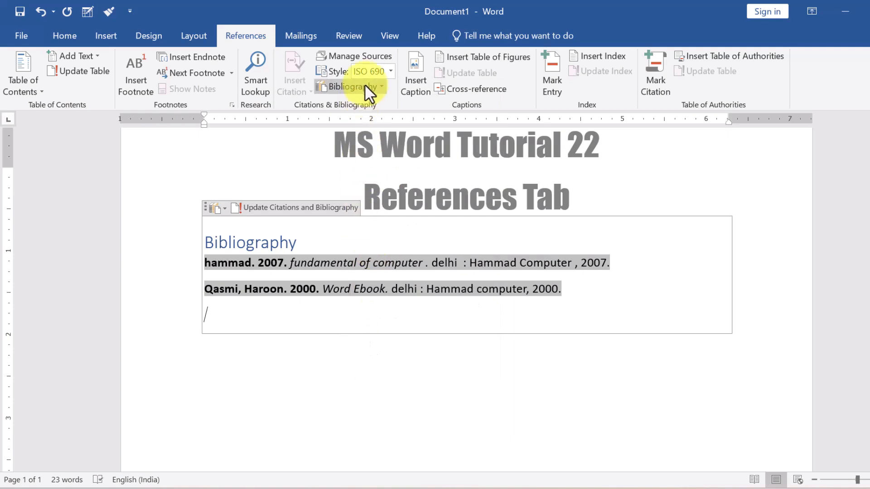
pyautogui.click(390, 71)
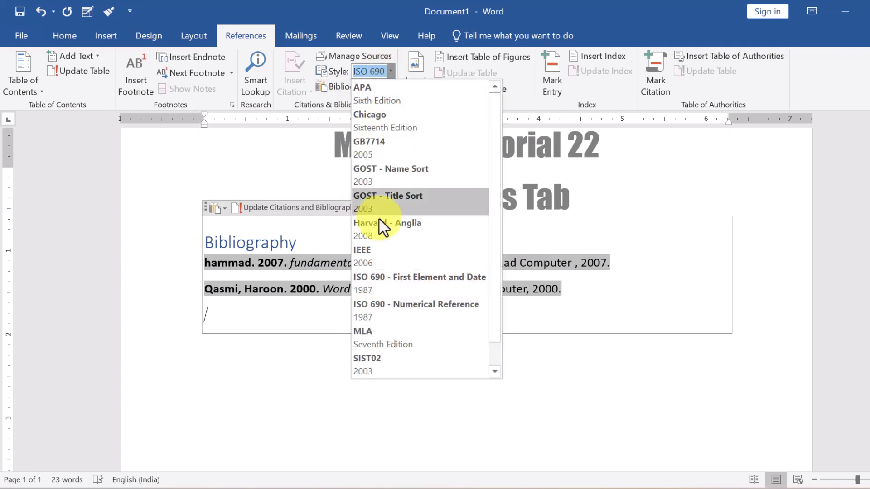
pyautogui.click(393, 364)
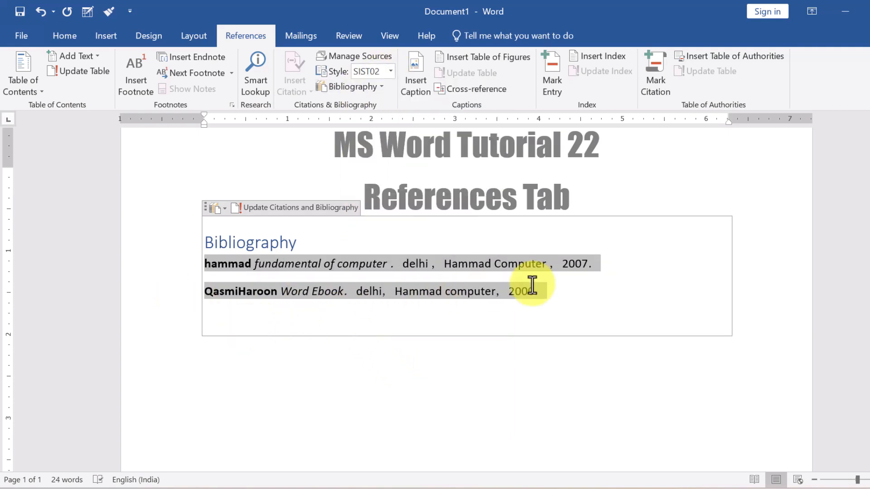
pyautogui.click(178, 221)
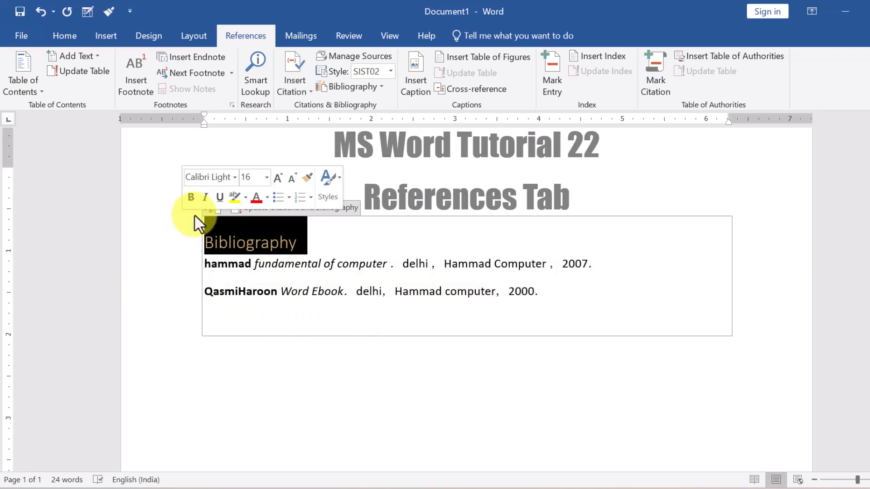
pyautogui.moveTo(248, 294); pyautogui.dragTo(331, 355)
# Delete the bibliography and generate sample paragraphs with =rand().
pyautogui.press('Delete')
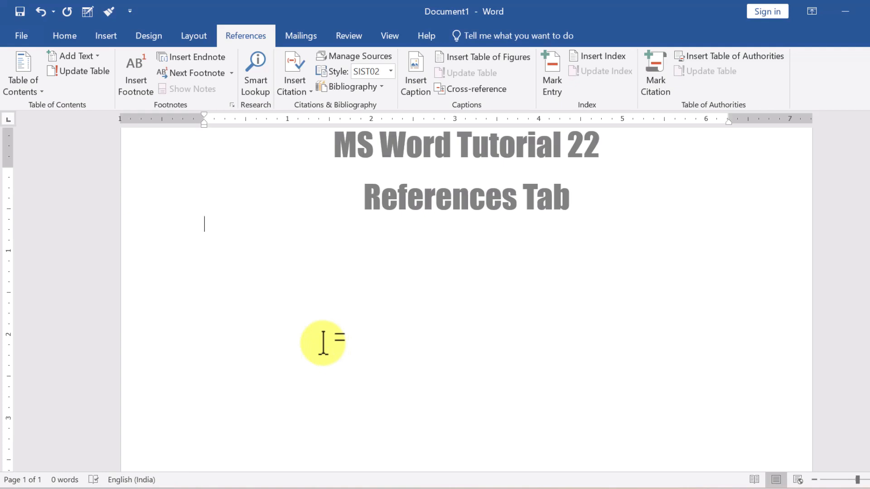
pyautogui.write('=rand')
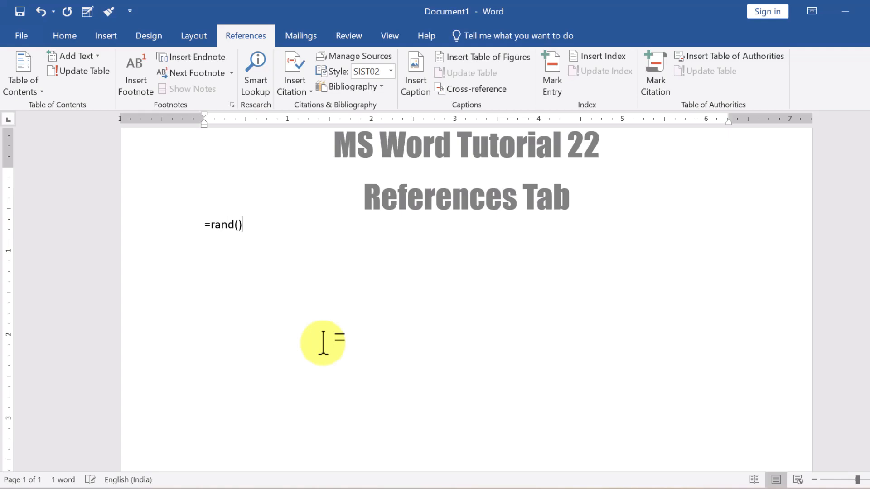
pyautogui.write('()')
pyautogui.press('Return')
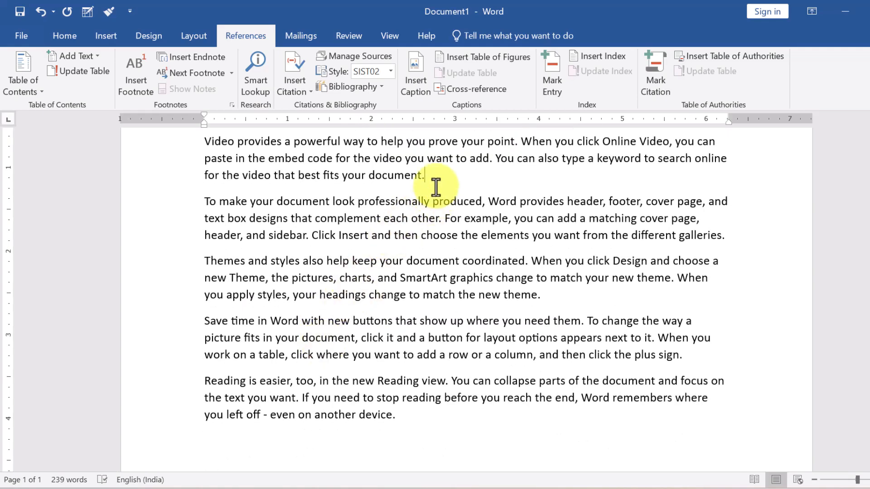
# Add a 'Figure 1' caption on a new line after the first paragraph.
pyautogui.click(436, 186)
pyautogui.press('Return')
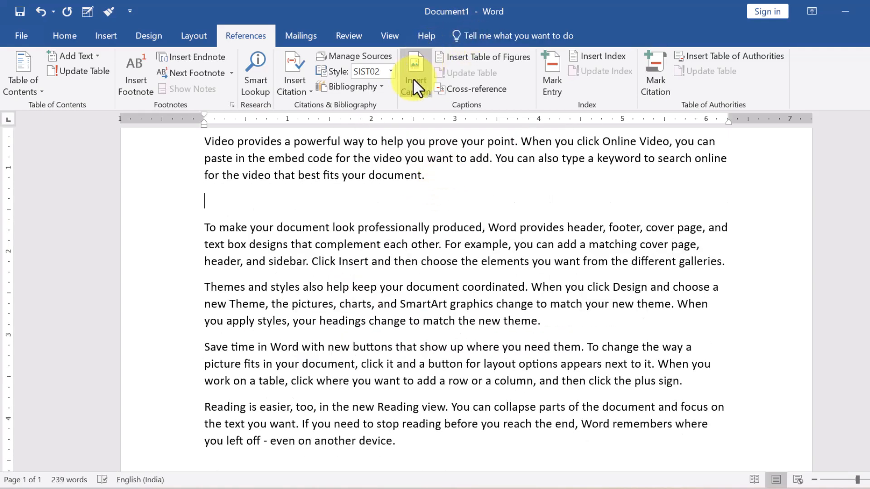
pyautogui.click(414, 81)
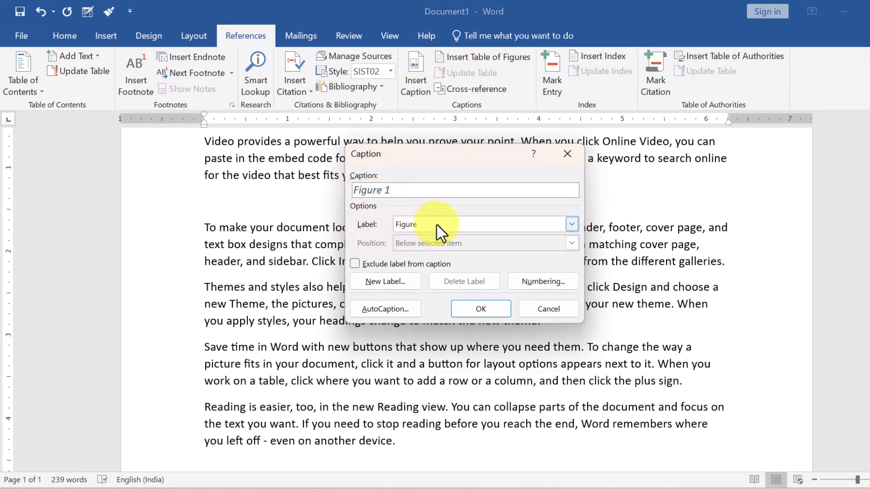
pyautogui.click(416, 227)
pyautogui.click(416, 226)
pyautogui.click(416, 227)
pyautogui.click(416, 227)
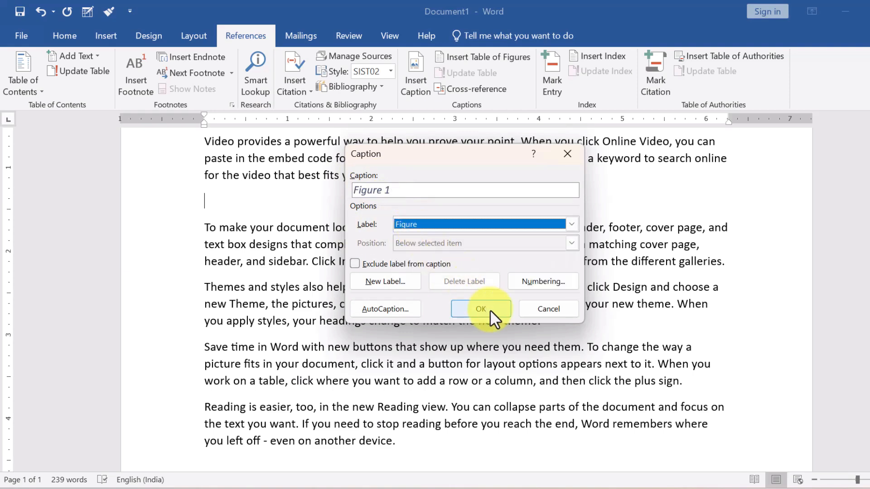
pyautogui.click(490, 309)
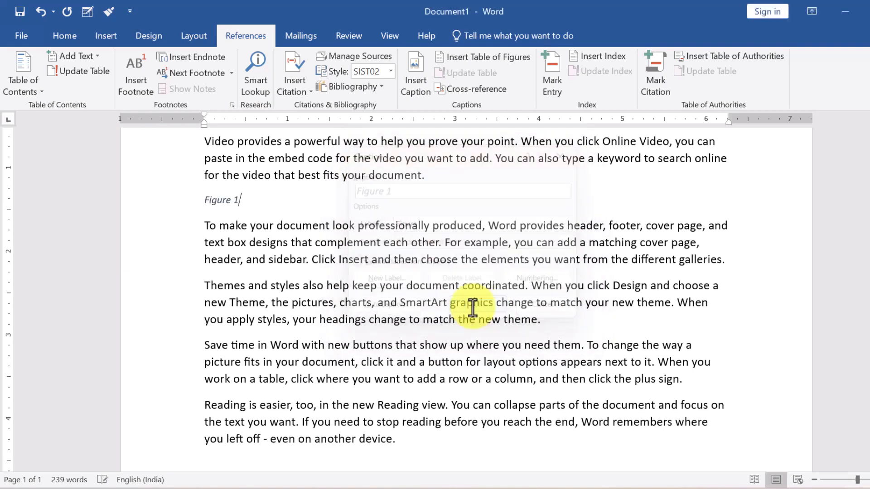
# Add 'Figure 2' and 'Figure 3' captions after the galleries and theme paragraphs.
pyautogui.click(741, 266)
pyautogui.press('Return')
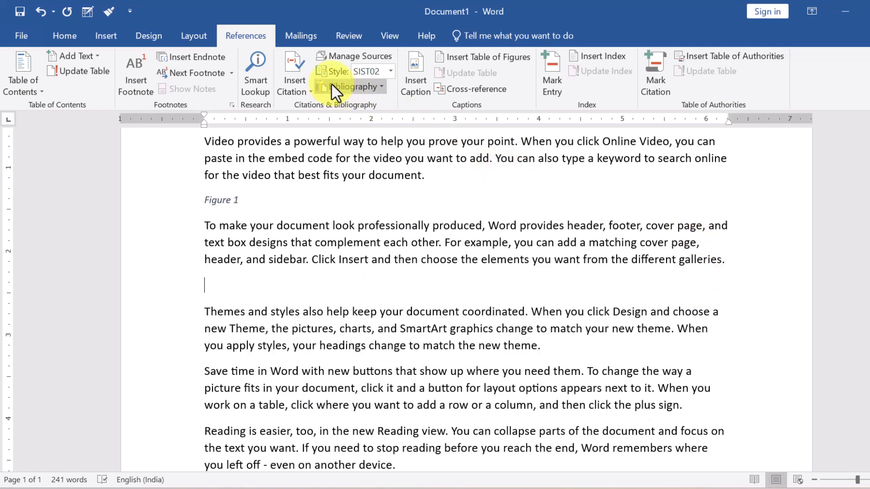
pyautogui.click(419, 68)
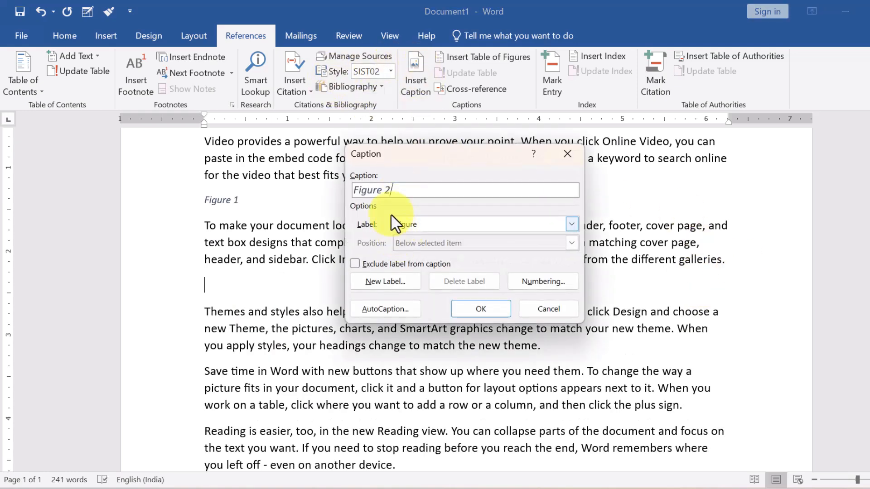
pyautogui.click(474, 308)
pyautogui.press('Return')
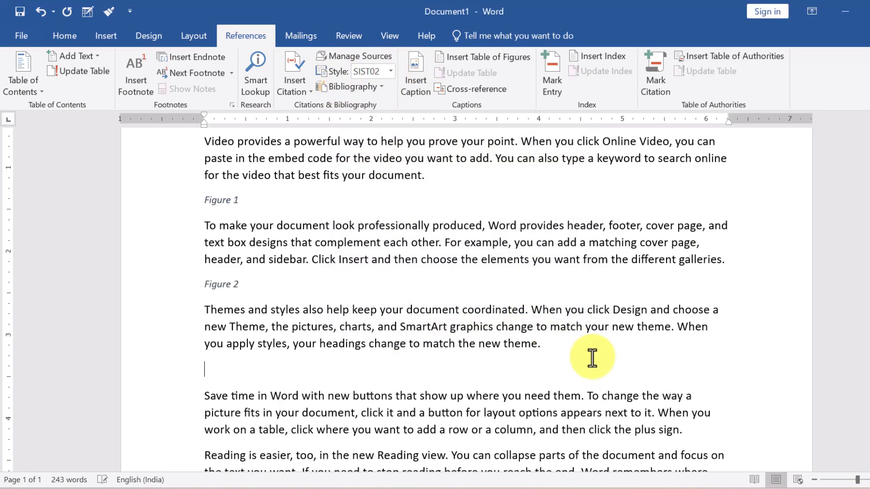
pyautogui.click(419, 77)
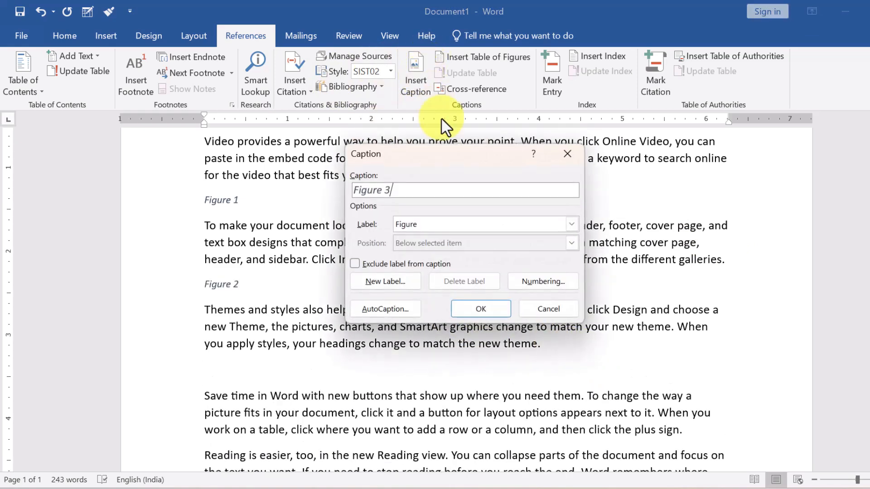
pyautogui.click(478, 308)
# Add a 'Figure 4' caption at the end of the last paragraph.
pyautogui.scroll(-2, 245, 369)
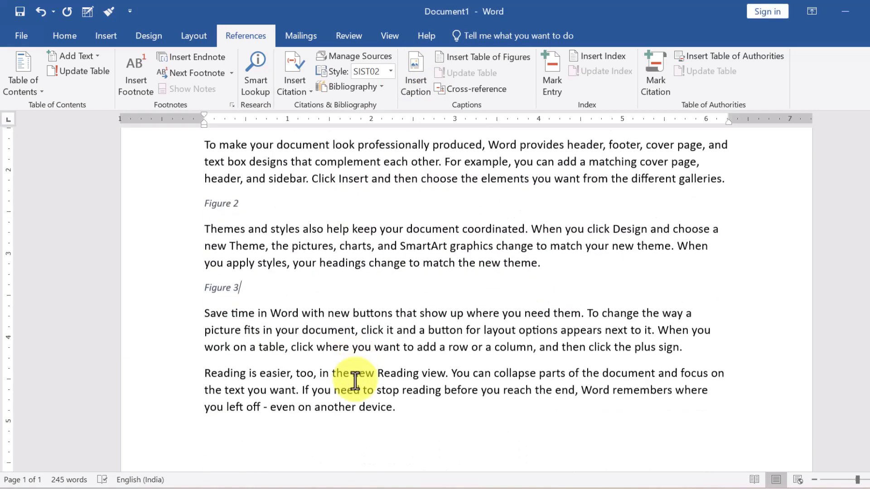
pyautogui.click(422, 411)
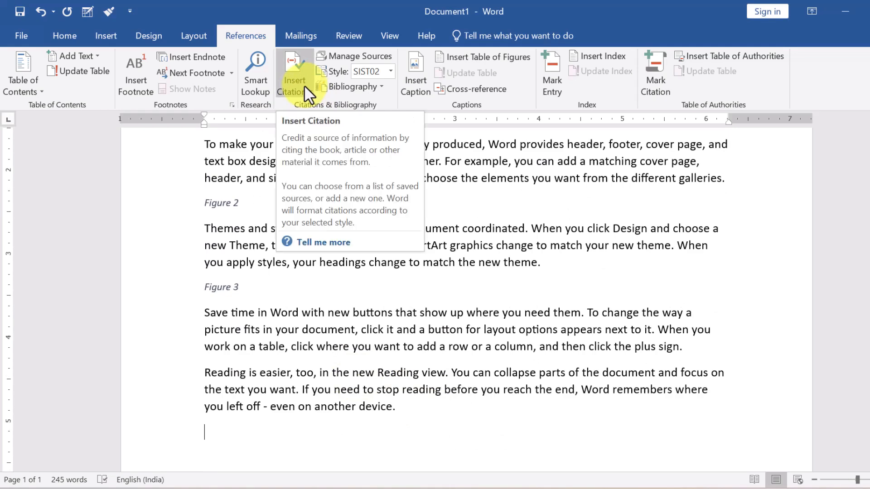
pyautogui.click(422, 84)
pyautogui.click(471, 310)
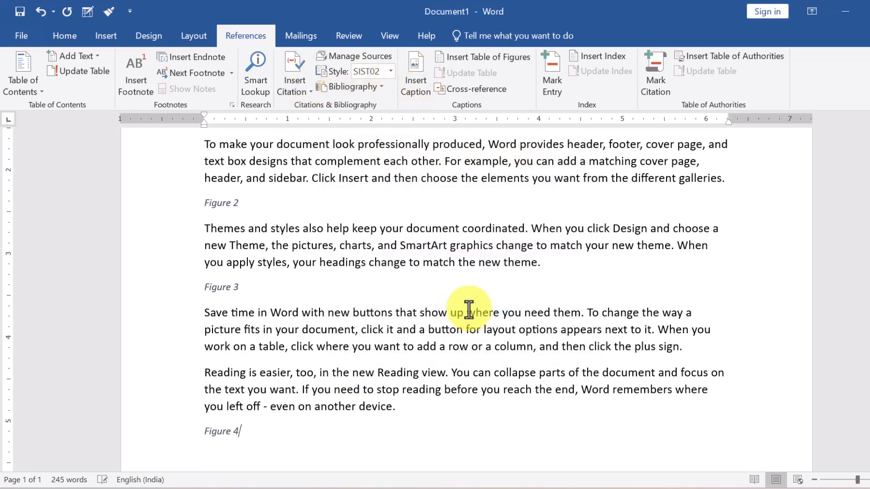
pyautogui.scroll(5, 244, 295)
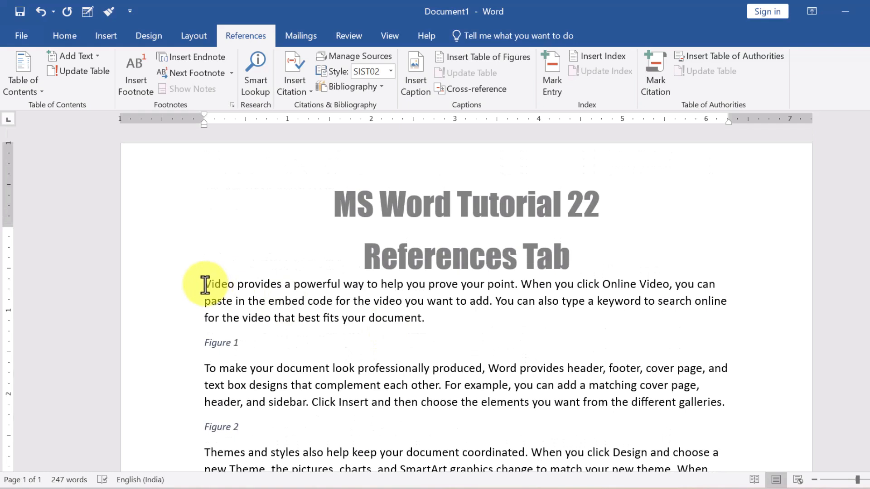
pyautogui.hotkey('ctrl', 'Return')
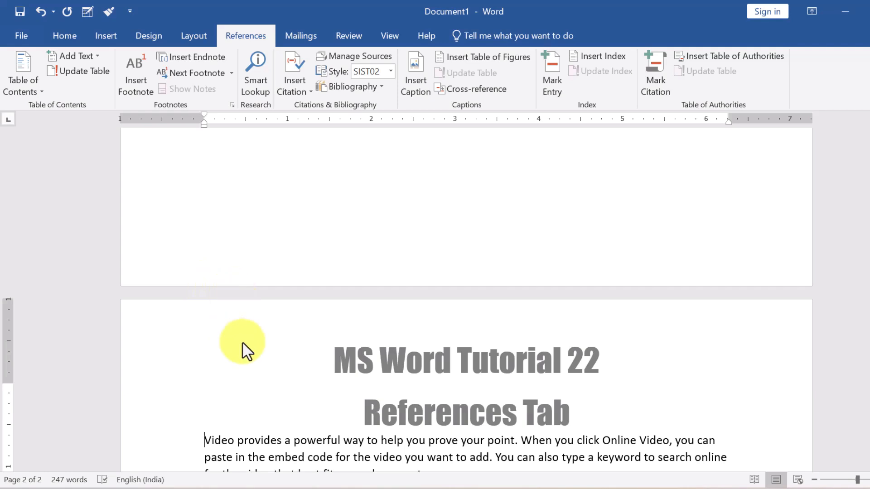
pyautogui.hotkey('ctrl', 'Return')
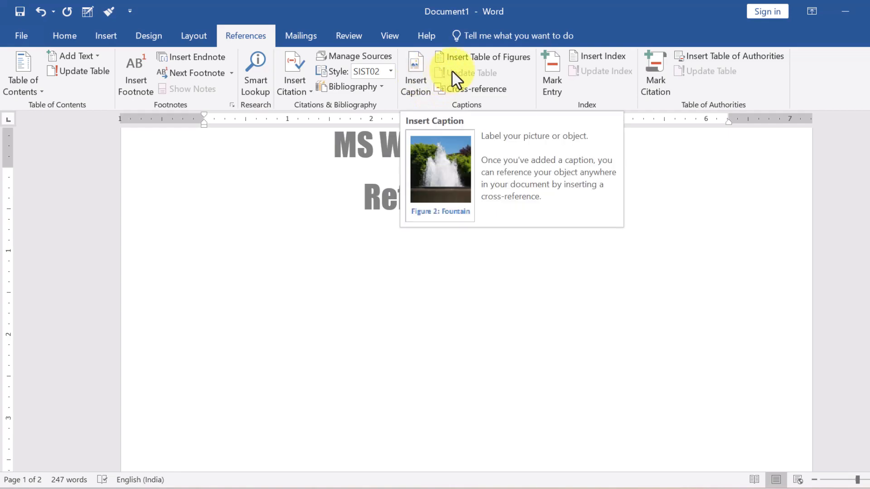
pyautogui.click(488, 58)
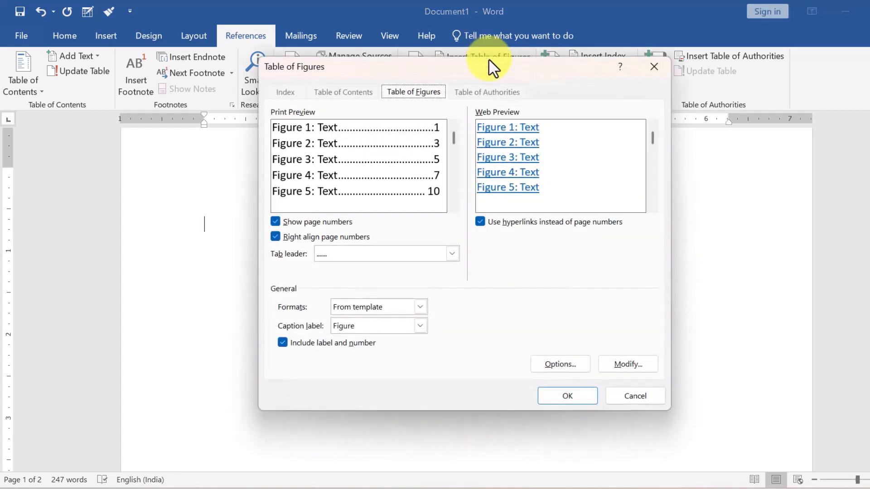
pyautogui.click(562, 397)
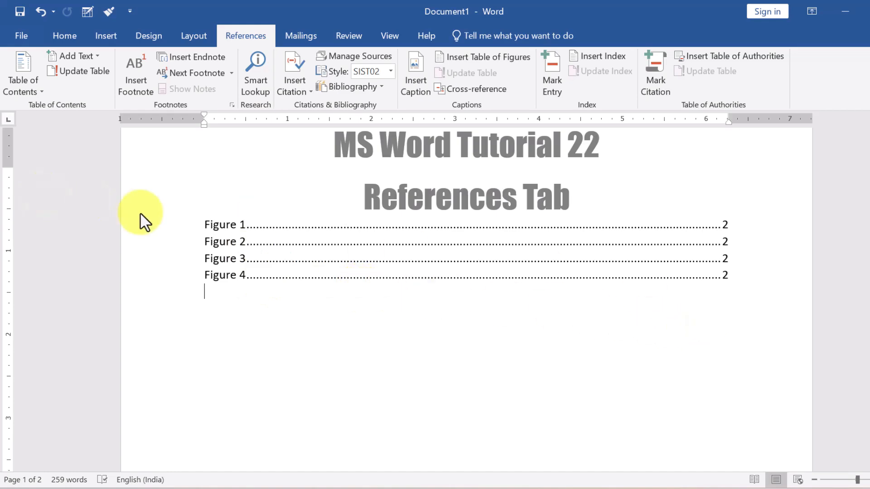
pyautogui.moveTo(202, 224); pyautogui.dragTo(485, 327)
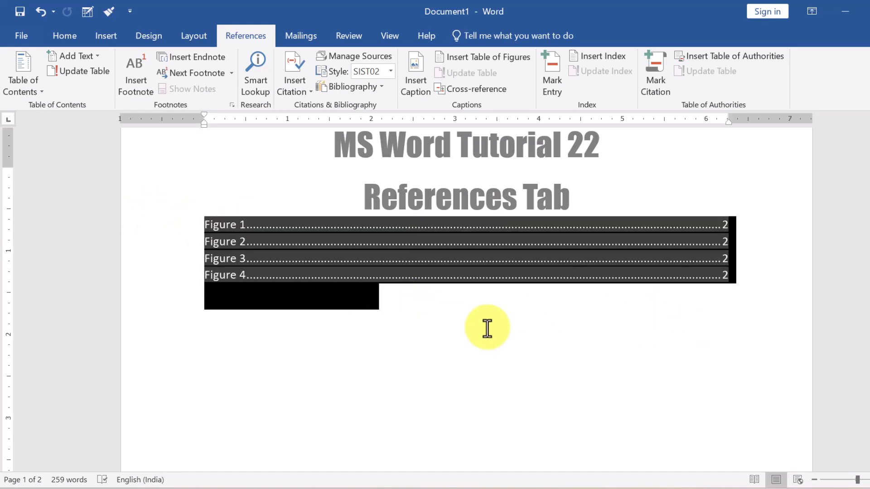
pyautogui.press('Delete')
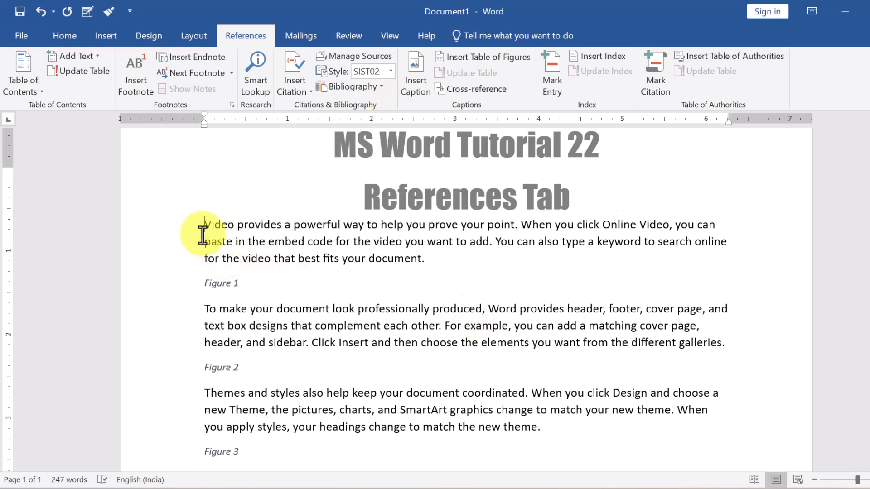
# Create a custom caption label 'letter', then undo the first inserted letter 1 caption.
pyautogui.click(420, 87)
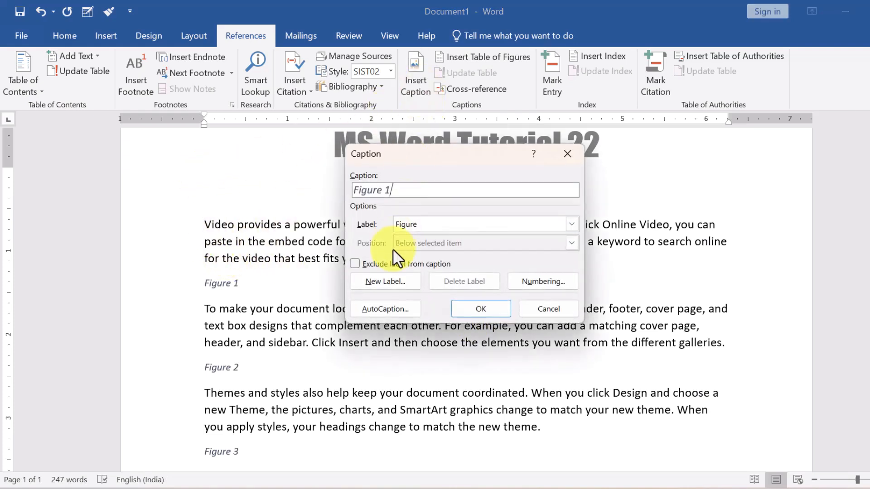
pyautogui.click(438, 225)
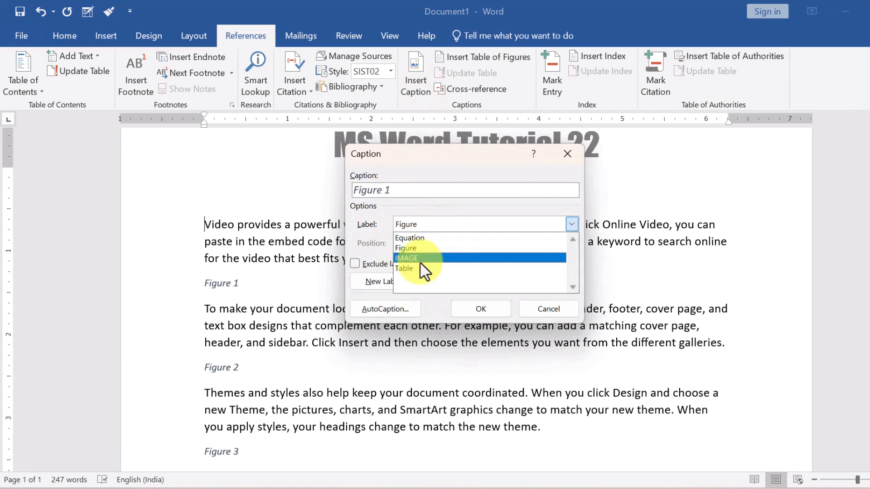
pyautogui.click(434, 226)
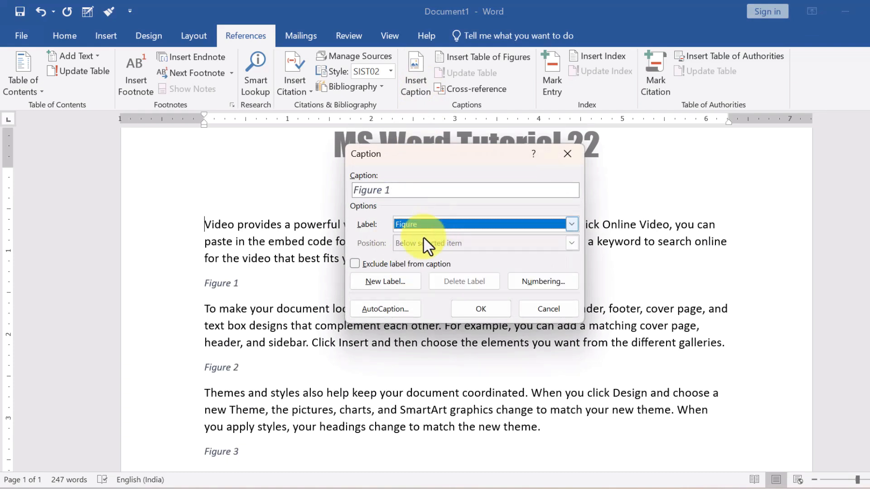
pyautogui.click(396, 288)
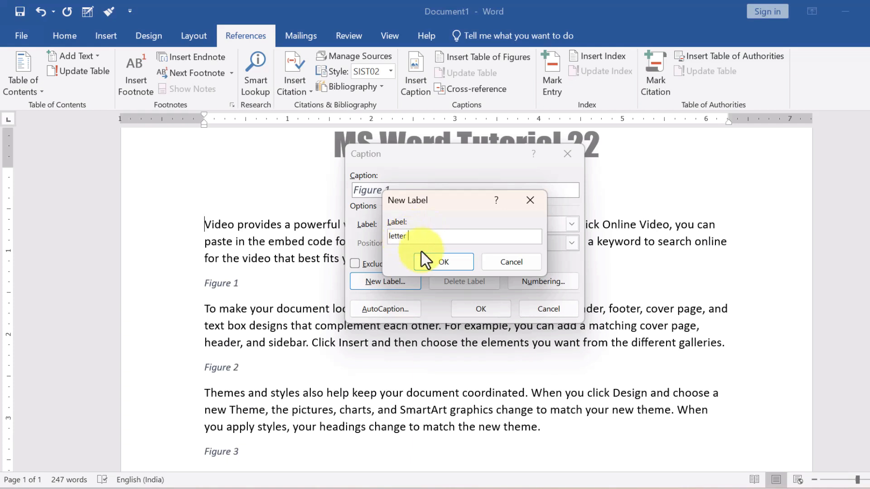
pyautogui.click(433, 261)
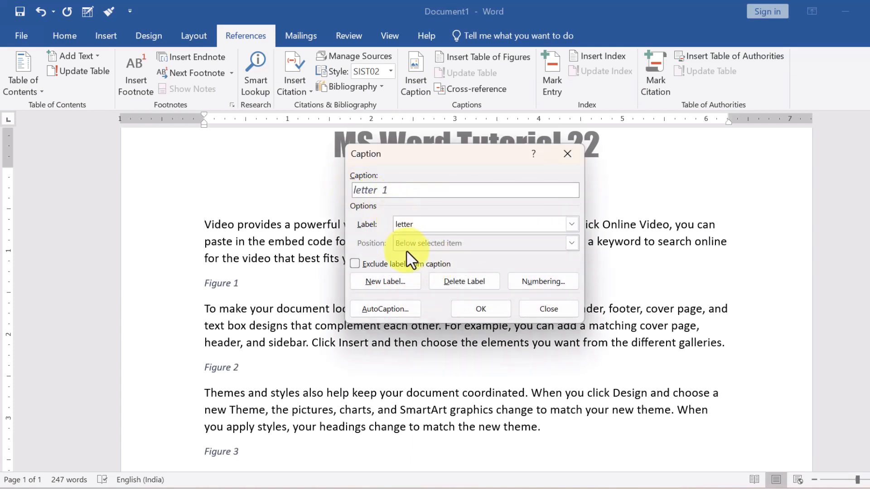
pyautogui.click(482, 312)
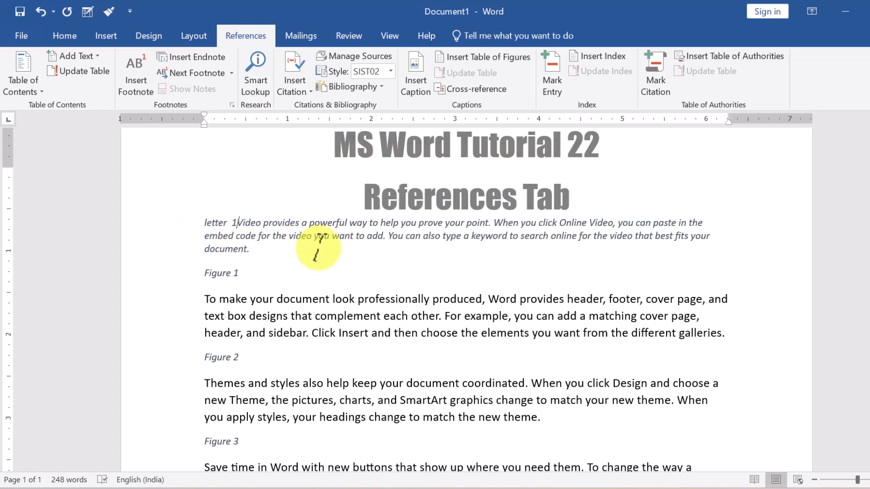
pyautogui.hotkey('ctrl', 'z')
pyautogui.press('Return')
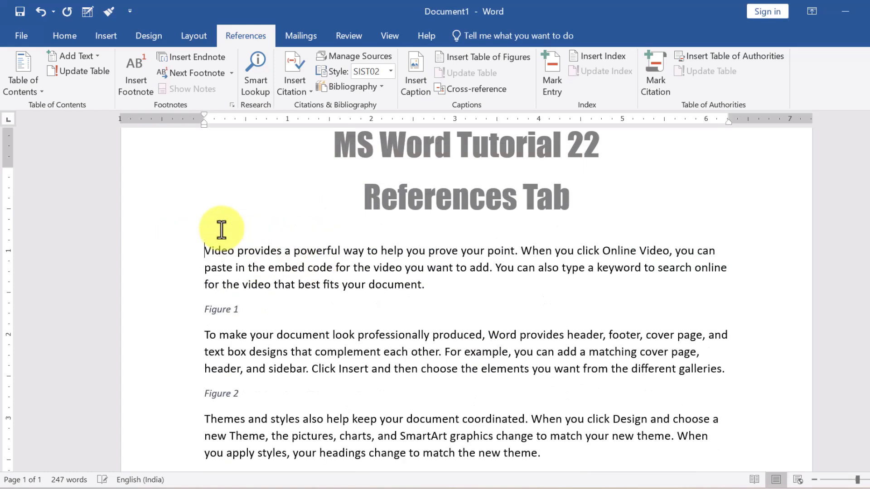
# Insert 'letter 1' above the first paragraph and 'letter 2' before the Themes paragraph.
pyautogui.click(414, 81)
pyautogui.click(467, 307)
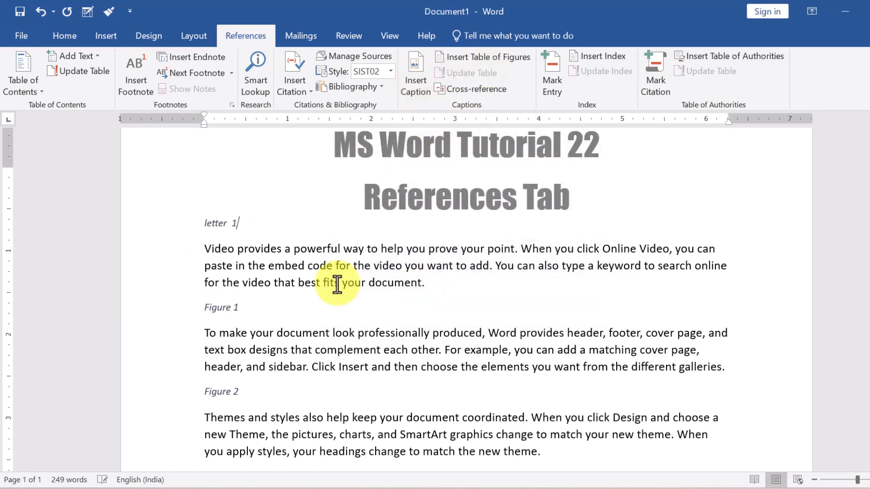
pyautogui.scroll(-2, 253, 358)
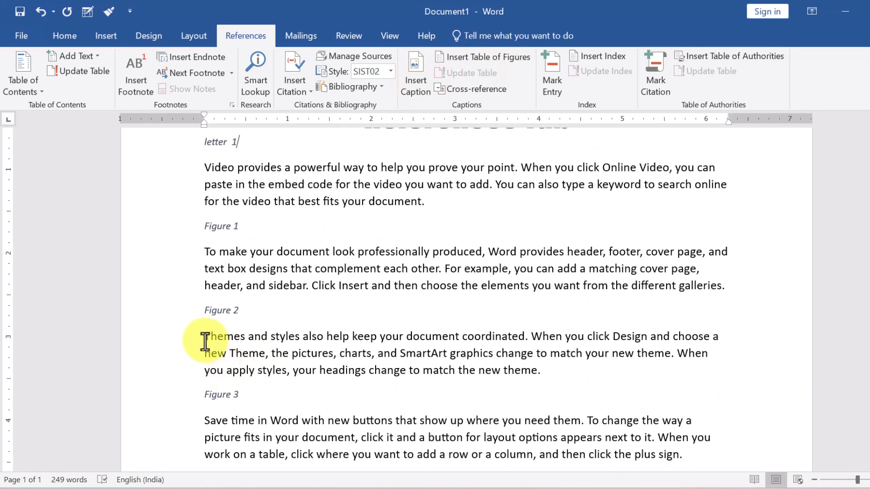
pyautogui.click(205, 337)
pyautogui.press('Return')
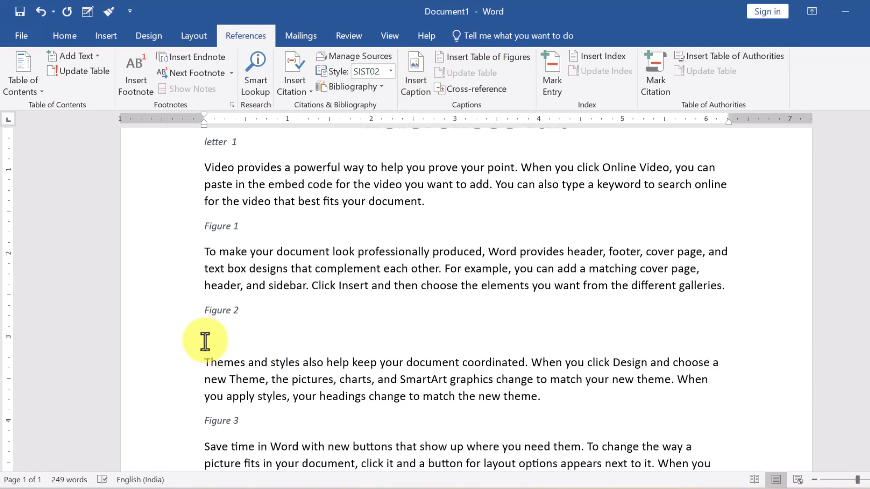
pyautogui.click(416, 77)
pyautogui.click(480, 307)
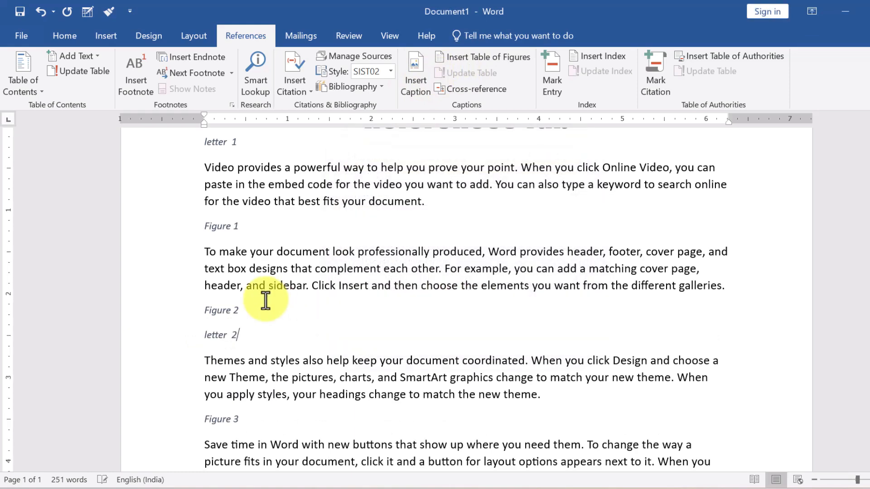
# Add an empty line above the 'letter 1' caption.
pyautogui.scroll(3, 263, 299)
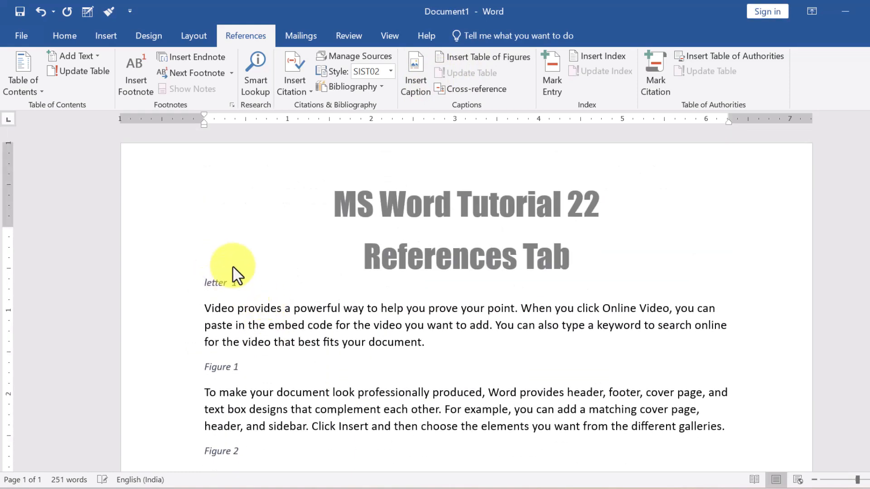
pyautogui.click(203, 283)
pyautogui.press('Return')
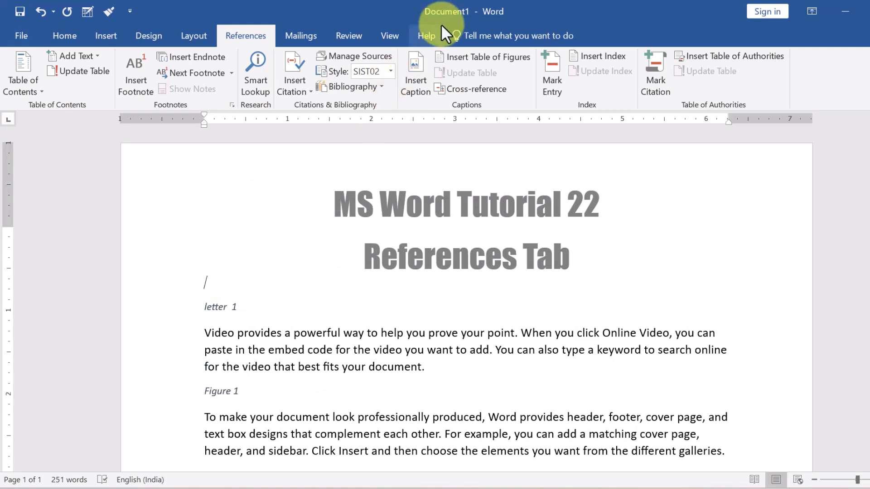
# Insert a table of figures listing letter 1 and letter 2, then select all body text and delete it.
pyautogui.click(491, 57)
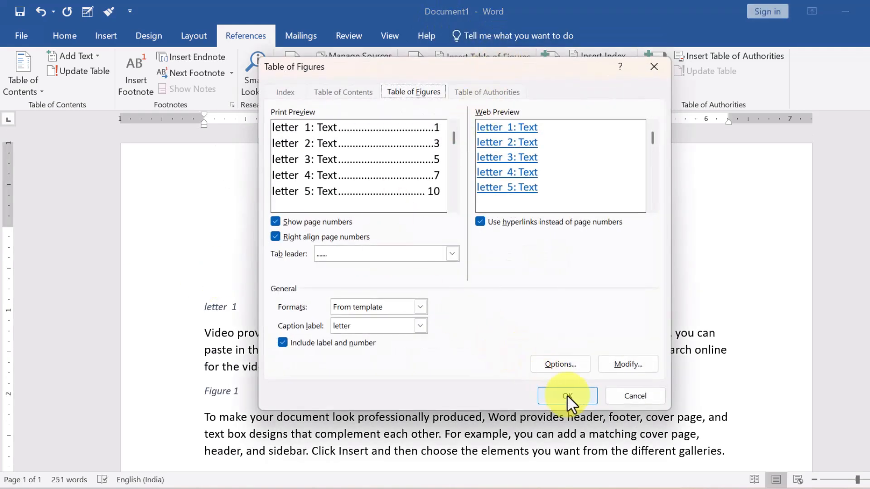
pyautogui.click(567, 395)
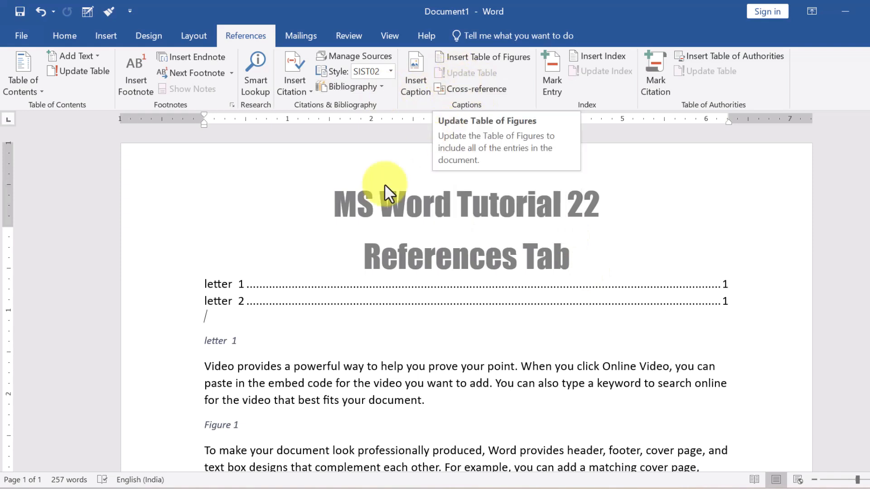
pyautogui.hotkey('ctrl', 'a')
pyautogui.press('Delete')
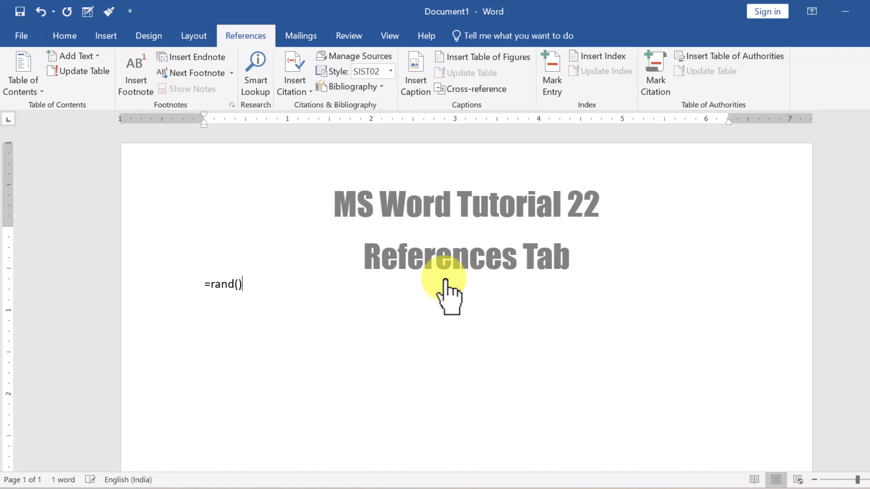
# Expand =rand() into sample paragraphs and mark 'your document.' as an index entry.
pyautogui.press('Return')
pyautogui.scroll(3, 358, 213)
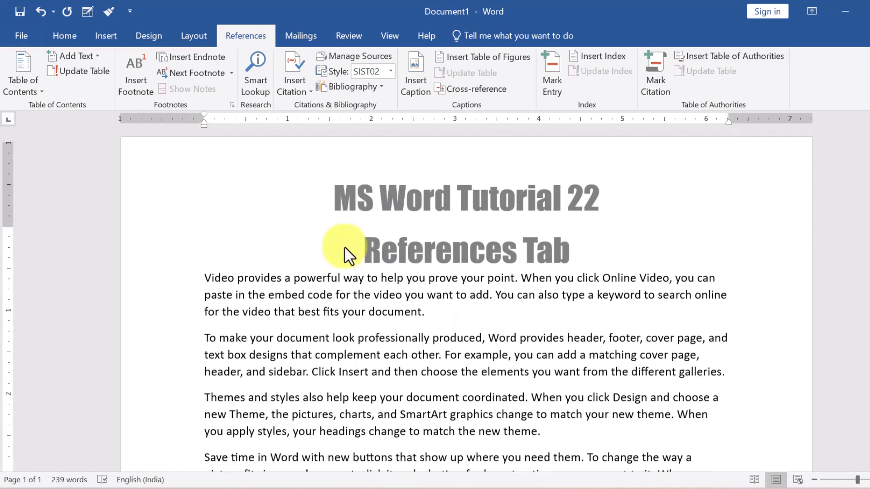
pyautogui.moveTo(426, 320); pyautogui.dragTo(343, 319)
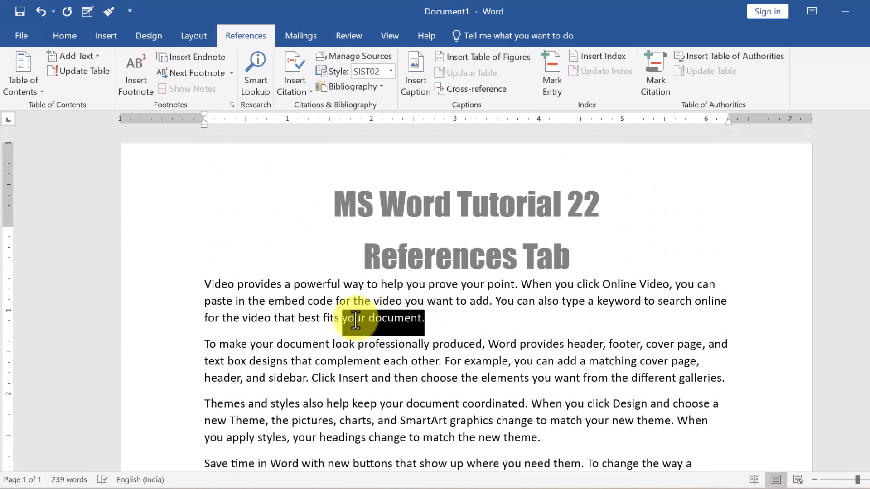
pyautogui.click(552, 74)
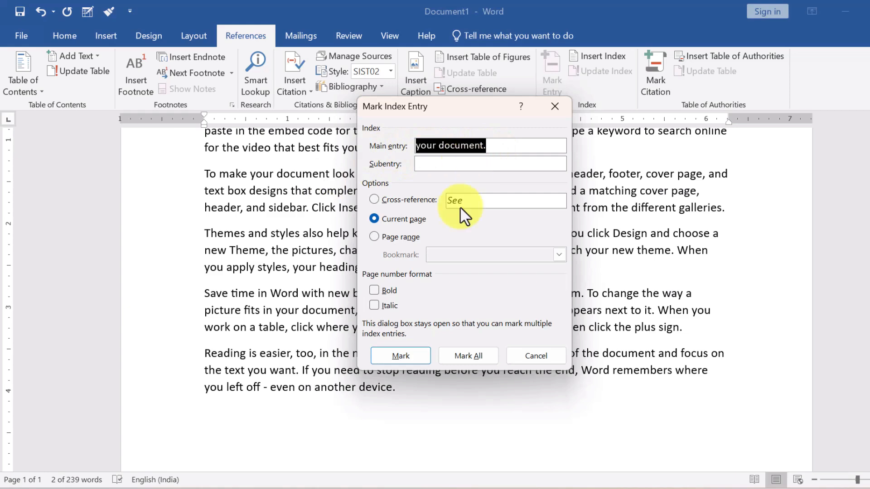
pyautogui.click(399, 355)
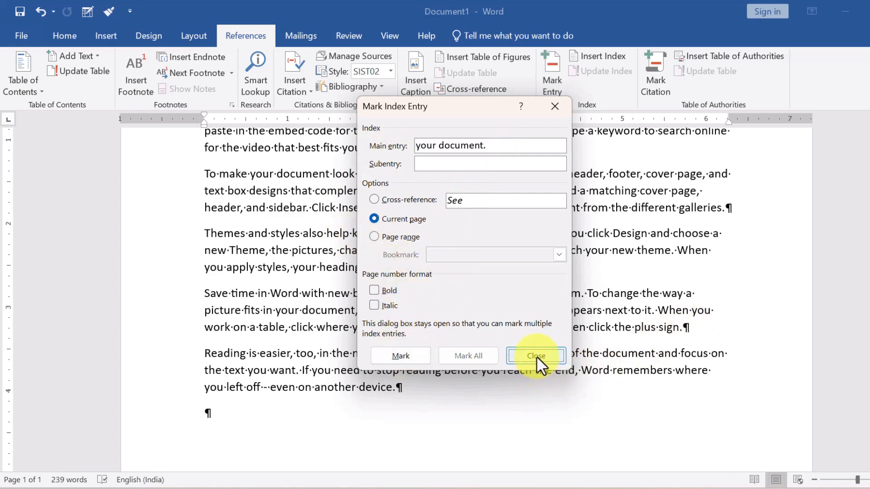
pyautogui.click(537, 357)
# Hide the formatting marks and index field codes.
pyautogui.scroll(4, 332, 291)
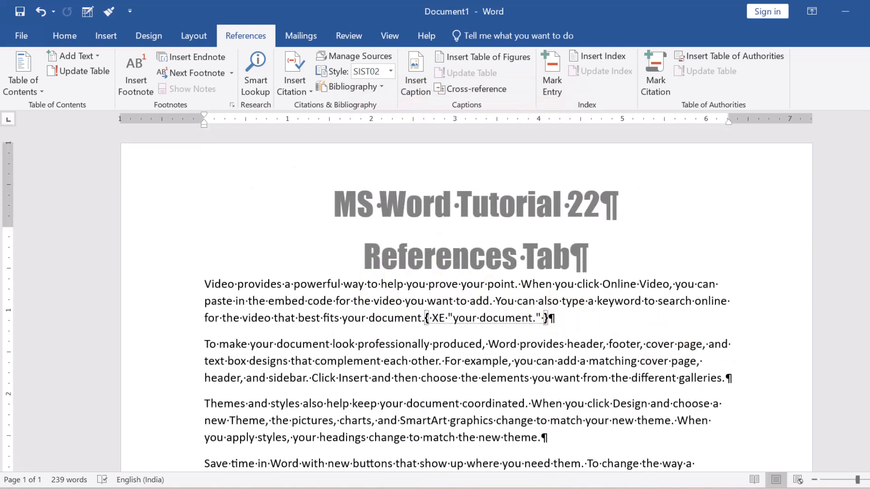
pyautogui.scroll(5, 477, 317)
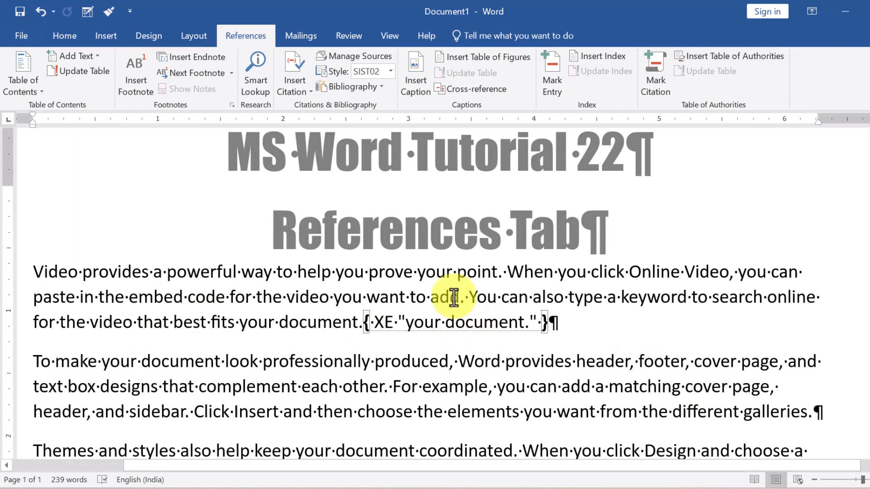
pyautogui.click(75, 32)
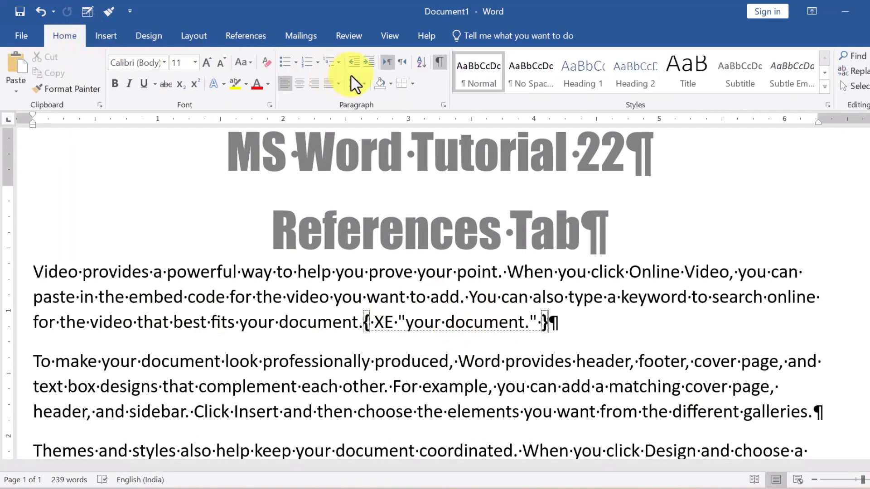
pyautogui.click(439, 63)
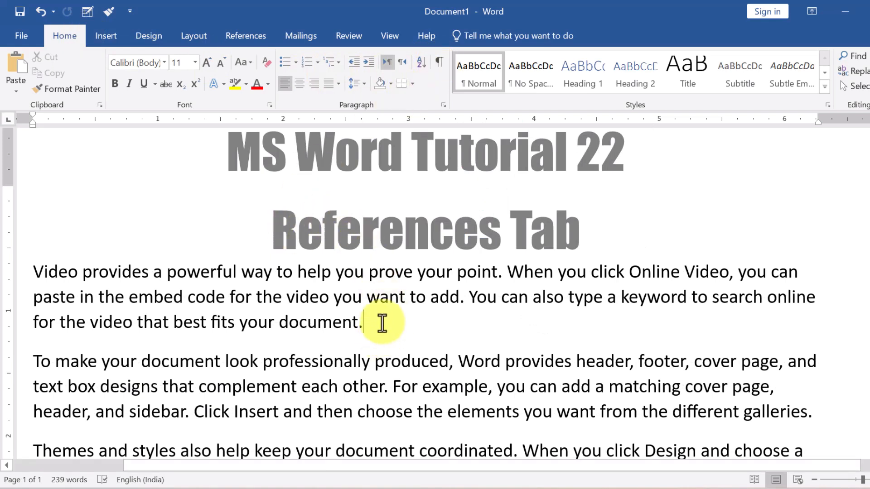
# Mark 'theme.' as an index entry, then hide the formatting marks again.
pyautogui.click(238, 36)
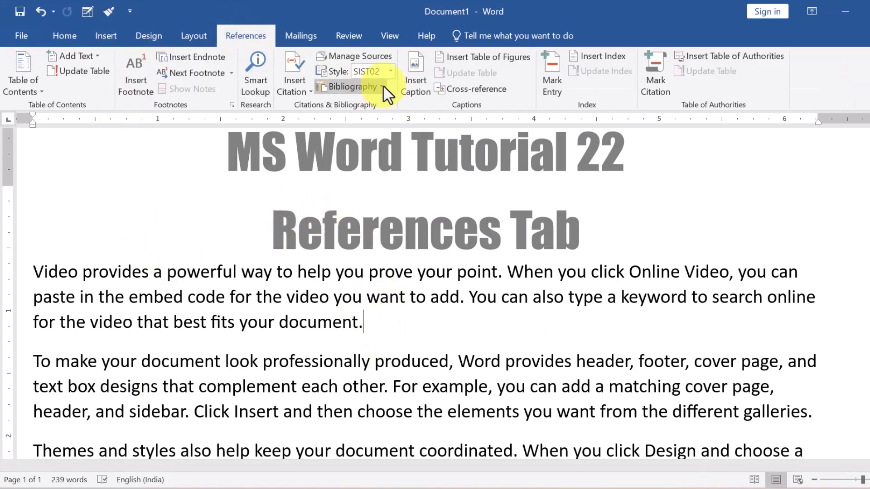
pyautogui.scroll(-5, 426, 224)
pyautogui.moveTo(539, 252); pyautogui.dragTo(490, 244)
pyautogui.click(551, 79)
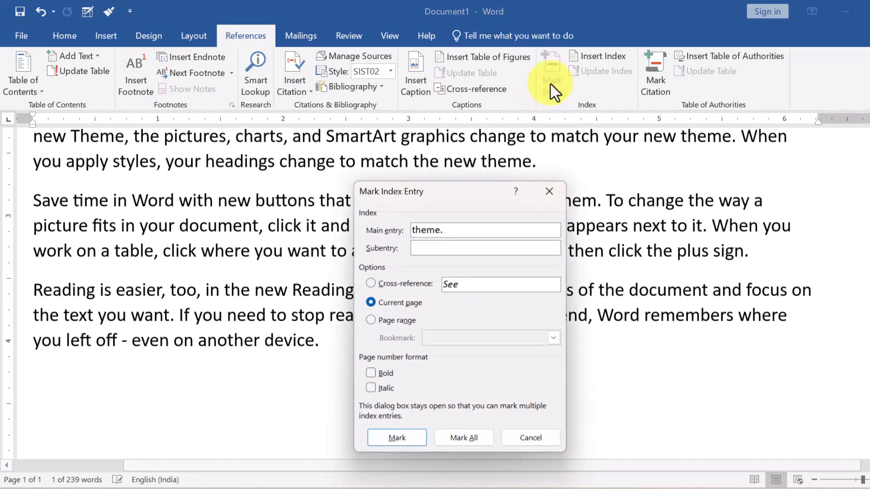
pyautogui.click(389, 444)
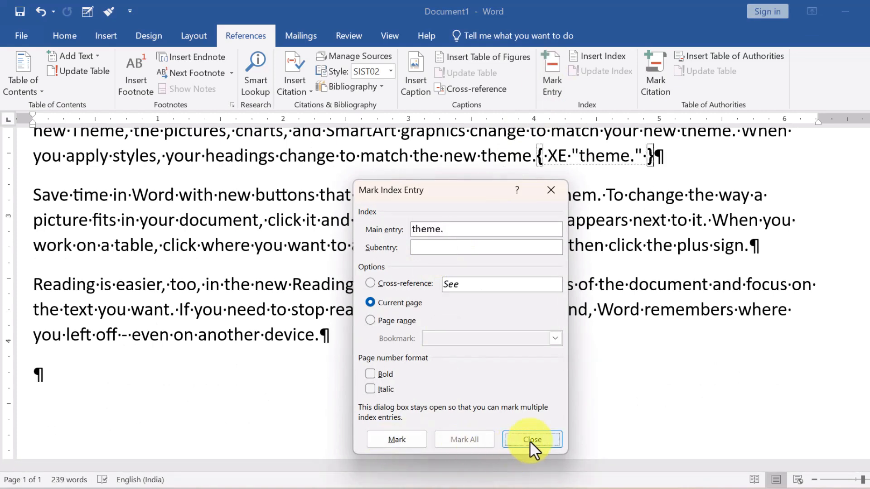
pyautogui.click(530, 440)
pyautogui.click(65, 36)
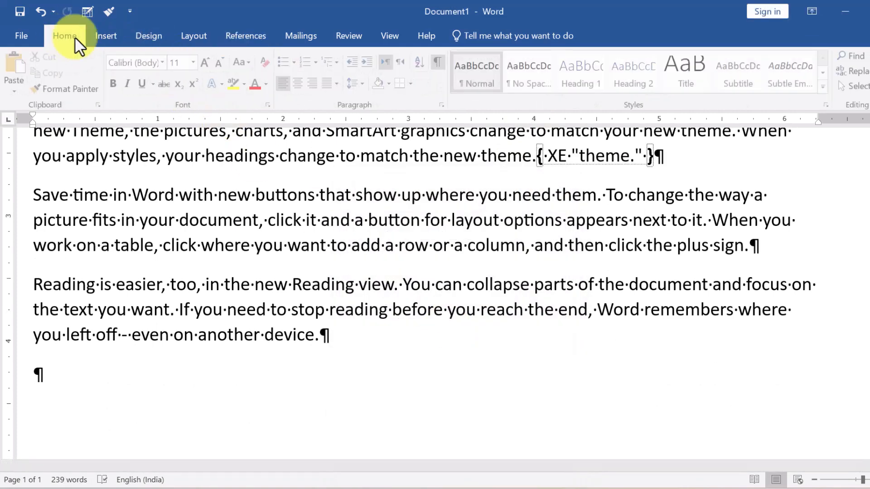
pyautogui.click(439, 62)
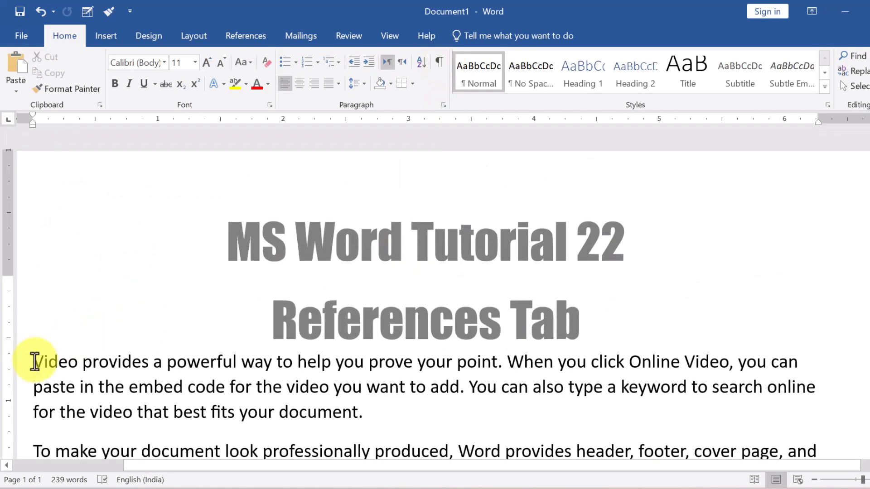
# Add an empty line above the first paragraph and insert an index listing 'theme.' and 'your document.'.
pyautogui.click(34, 361)
pyautogui.press('Return')
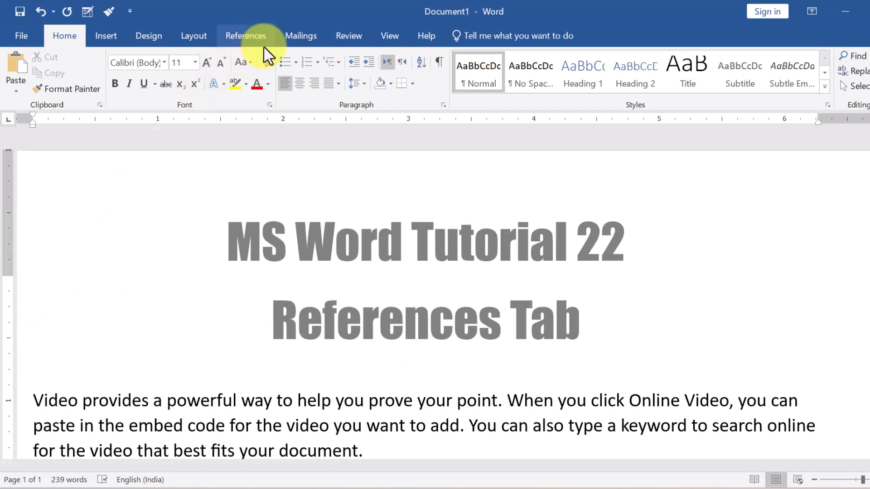
pyautogui.click(252, 37)
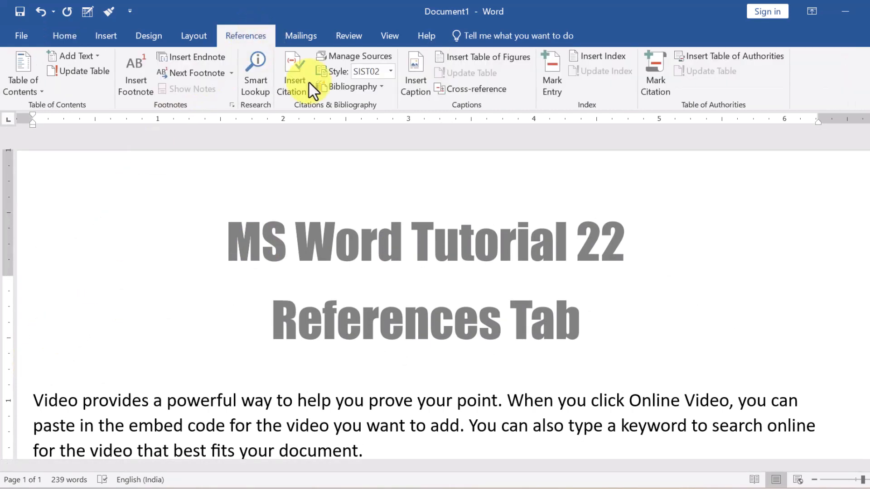
pyautogui.click(598, 56)
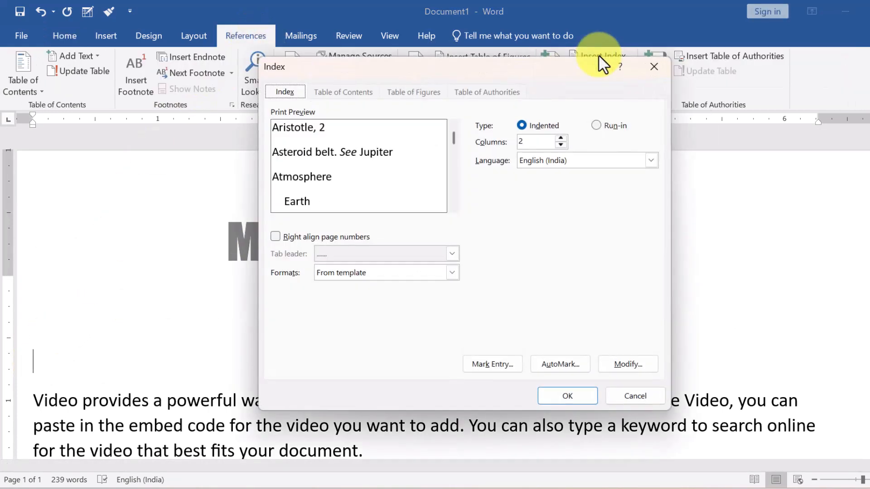
pyautogui.click(567, 396)
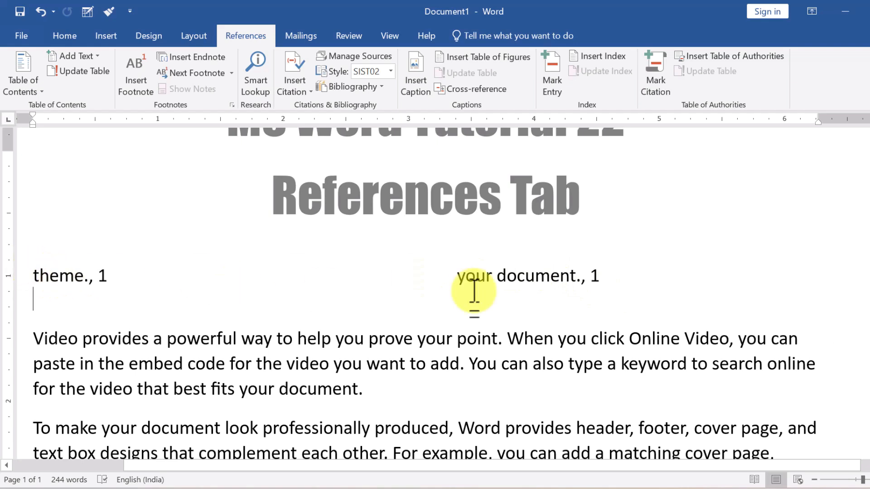
# Delete both index entries and leave an empty line after the first paragraph.
pyautogui.click(569, 274)
pyautogui.moveTo(569, 274); pyautogui.dragTo(229, 273)
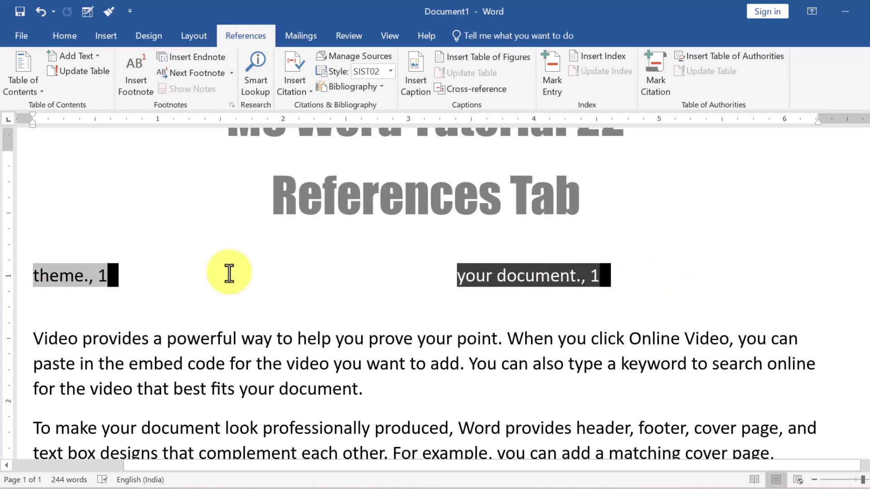
pyautogui.press('Delete')
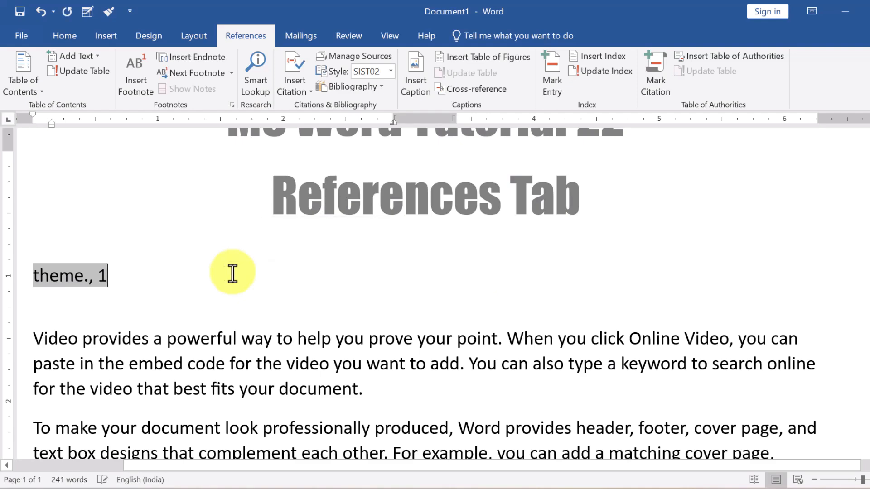
pyautogui.press('Delete')
pyautogui.hotkey('shift', 'Home')
pyautogui.press('BackSpace')
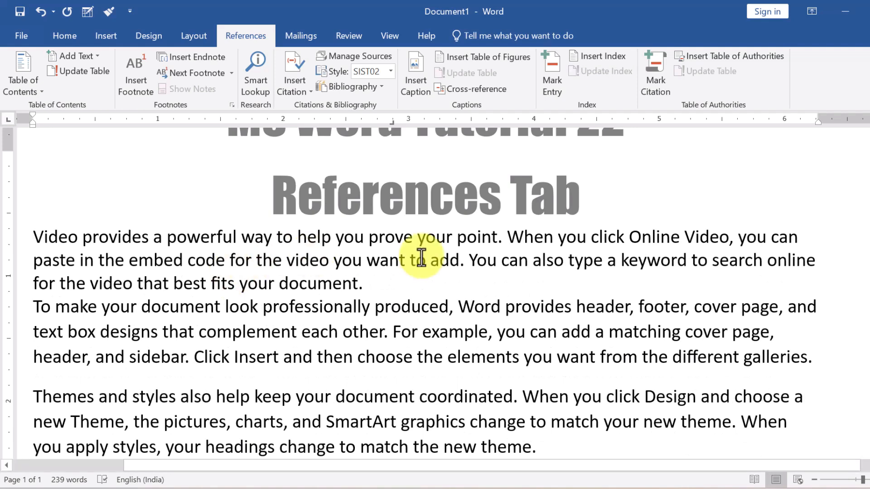
pyautogui.press('Return')
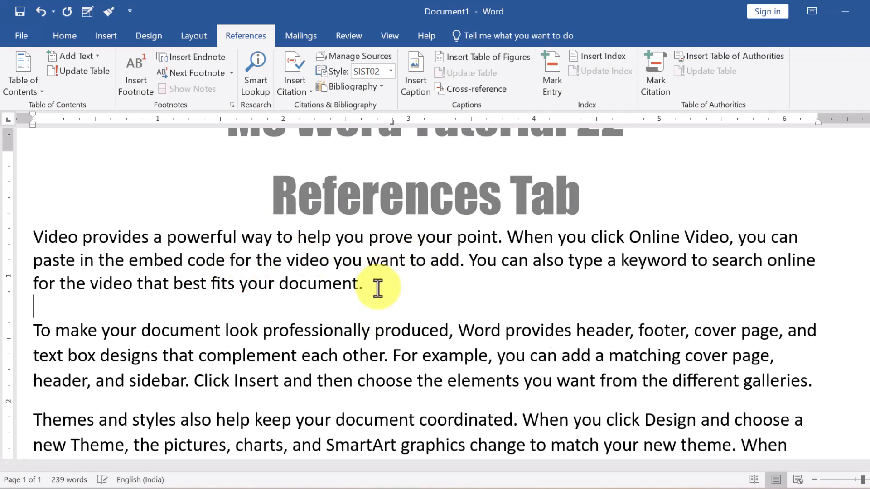
pyautogui.click(327, 85)
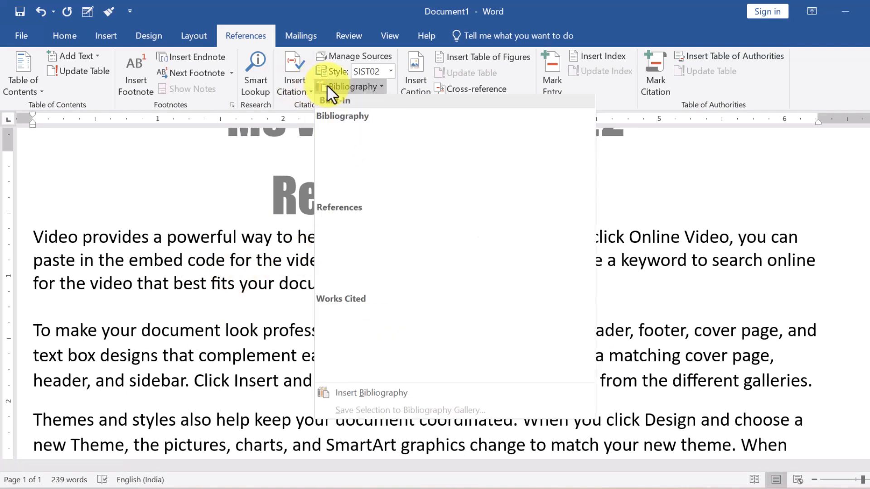
pyautogui.click(360, 173)
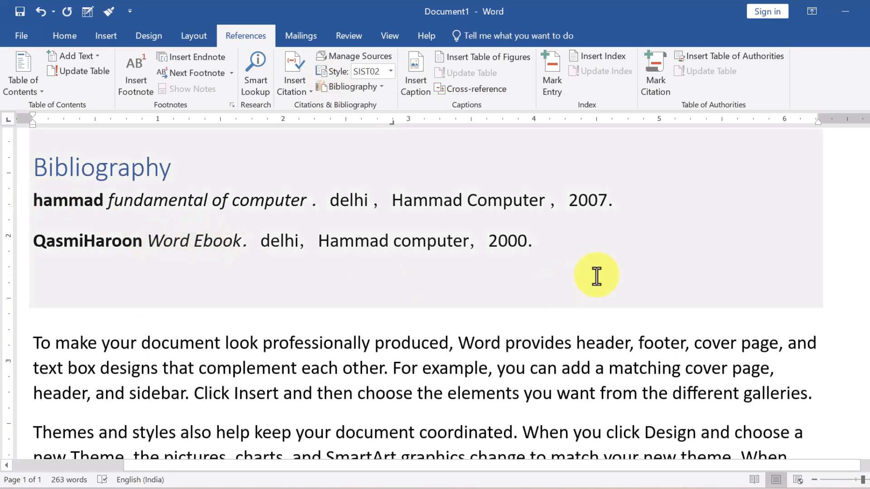
pyautogui.moveTo(556, 248); pyautogui.dragTo(9, 252)
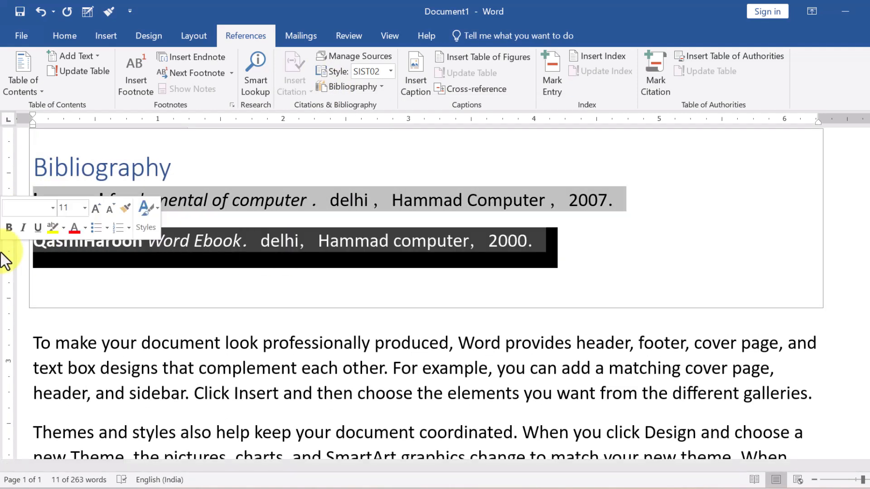
pyautogui.press('Delete')
# Insert a page break after the last paragraph.
pyautogui.scroll(-12, 204, 196)
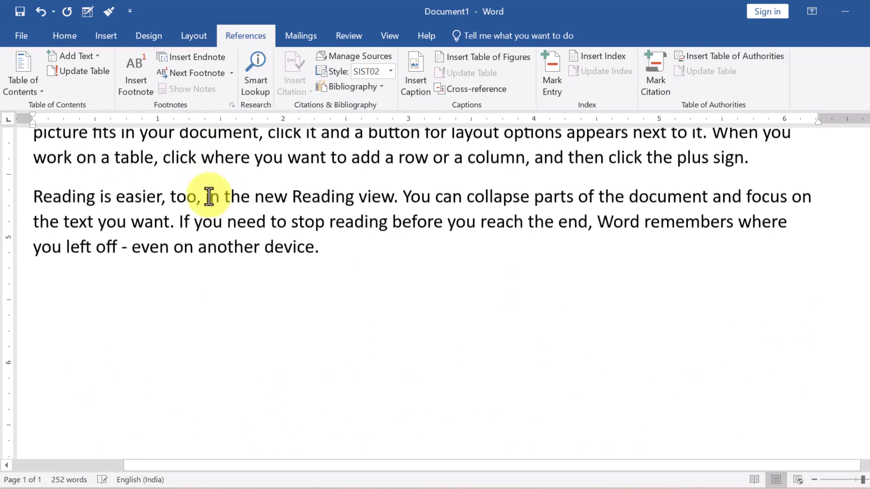
pyautogui.scroll(5, 210, 196)
pyautogui.click(325, 248)
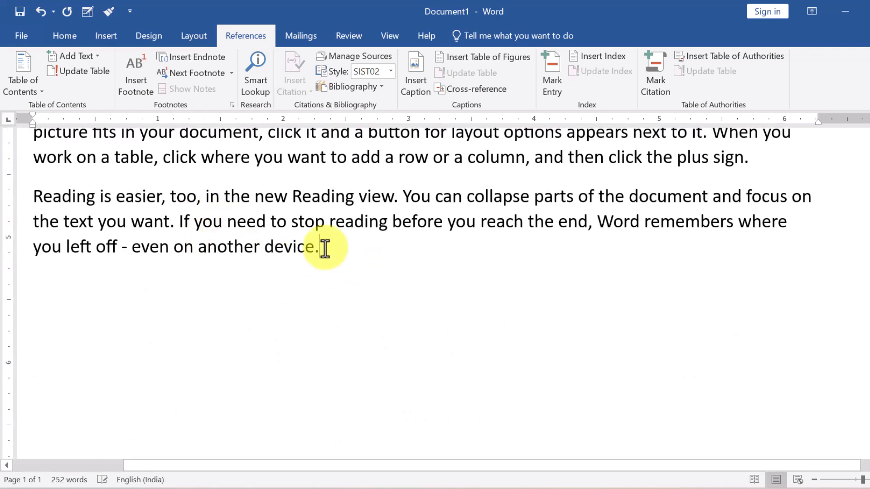
pyautogui.hotkey('ctrl', 'Return')
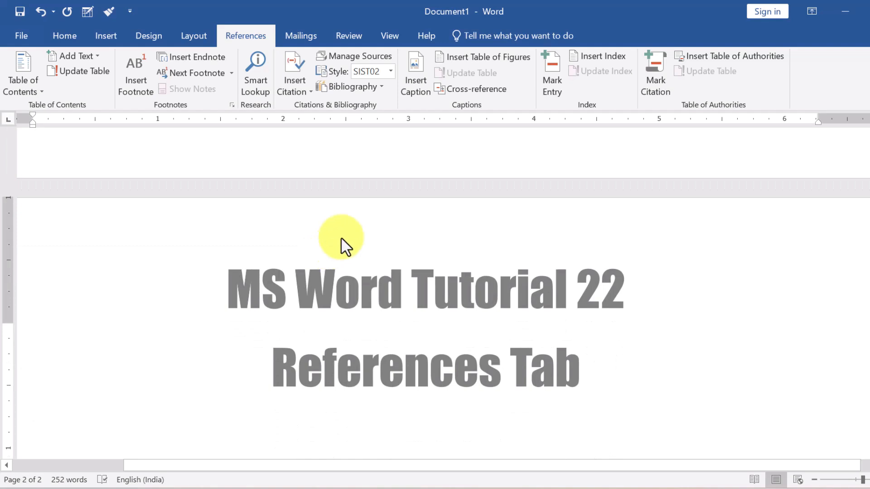
# Insert a second bibliography on the new page and delete its hammad line.
pyautogui.click(349, 86)
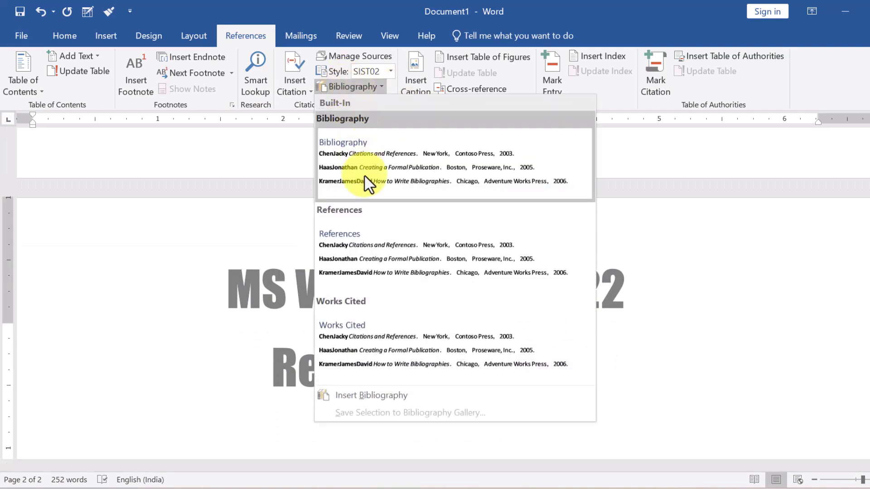
pyautogui.click(380, 397)
pyautogui.scroll(-5, 282, 359)
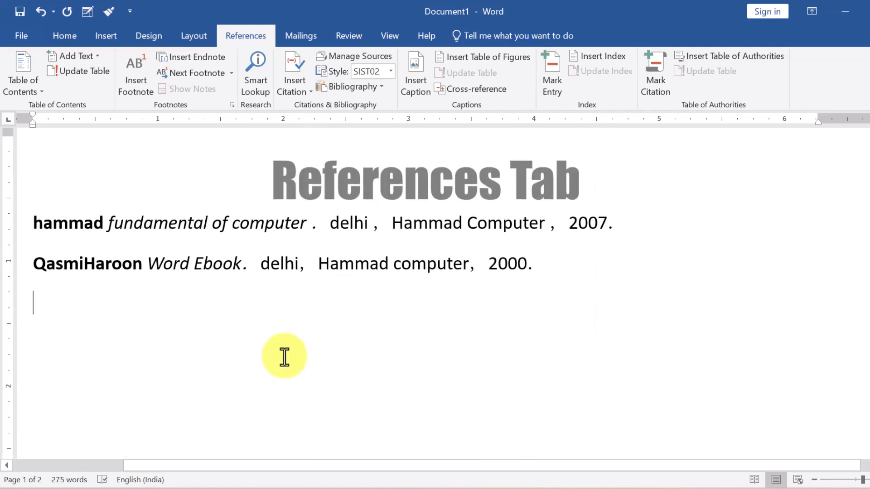
pyautogui.moveTo(527, 265)
pyautogui.mouseDown()
pyautogui.moveTo(217, 264)
pyautogui.moveTo(24, 220)
pyautogui.moveTo(592, 223)
pyautogui.moveTo(698, 234)
pyautogui.moveTo(702, 242)
pyautogui.mouseUp()
pyautogui.press('Delete')
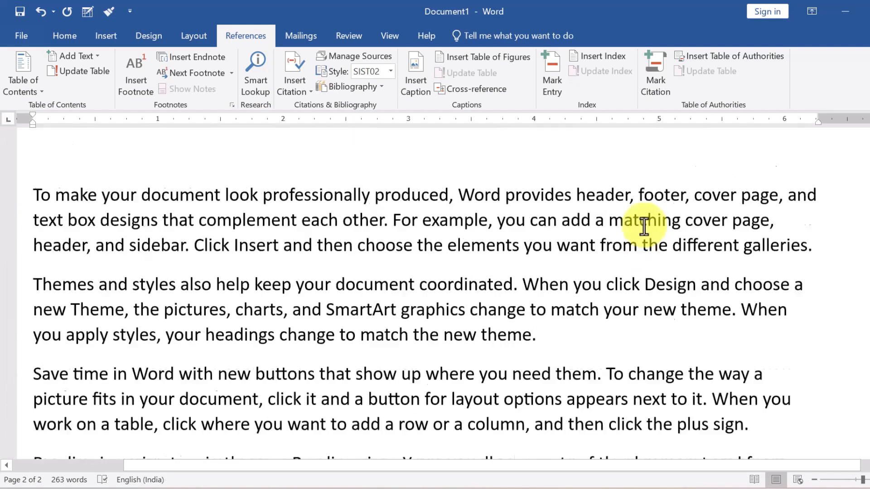
pyautogui.scroll(5, 644, 226)
# Mark the hammad bibliography entry as a citation in the Cases category.
pyautogui.scroll(-4, 640, 219)
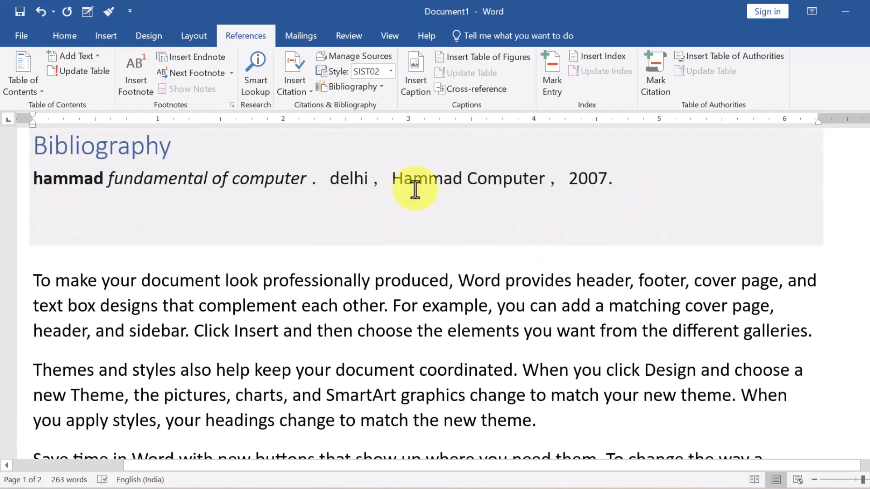
pyautogui.moveTo(625, 180); pyautogui.dragTo(6, 178)
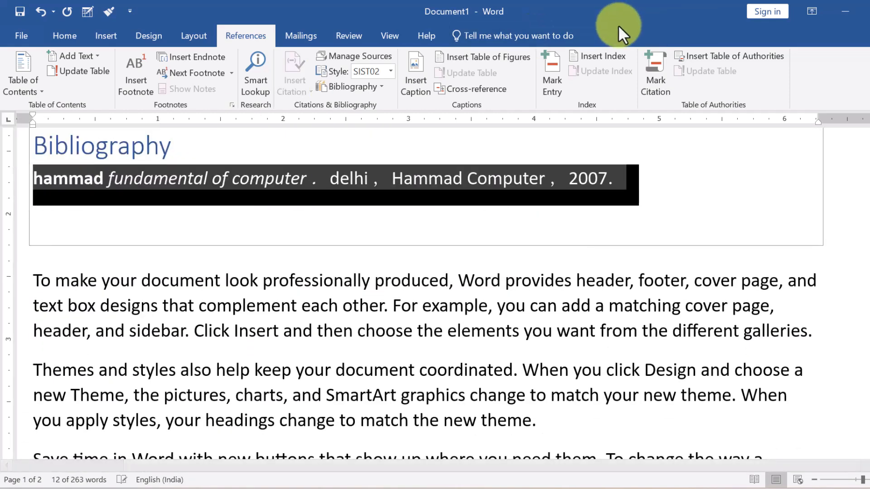
pyautogui.click(655, 78)
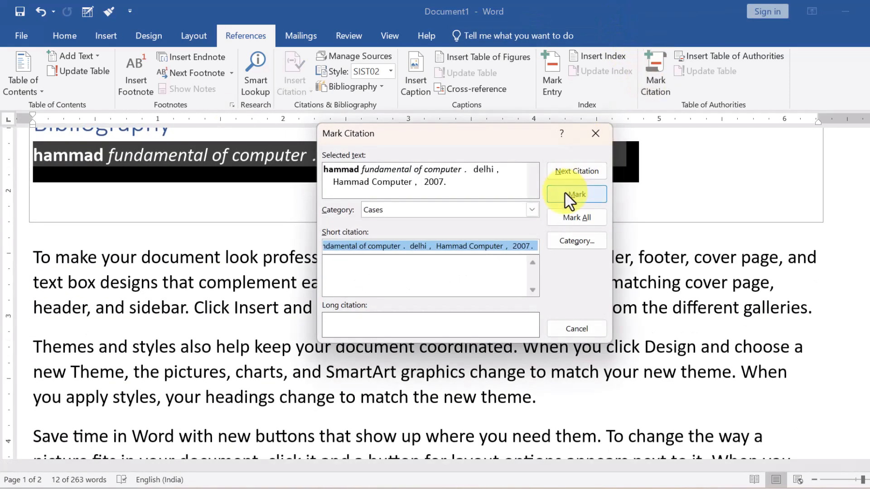
pyautogui.click(561, 195)
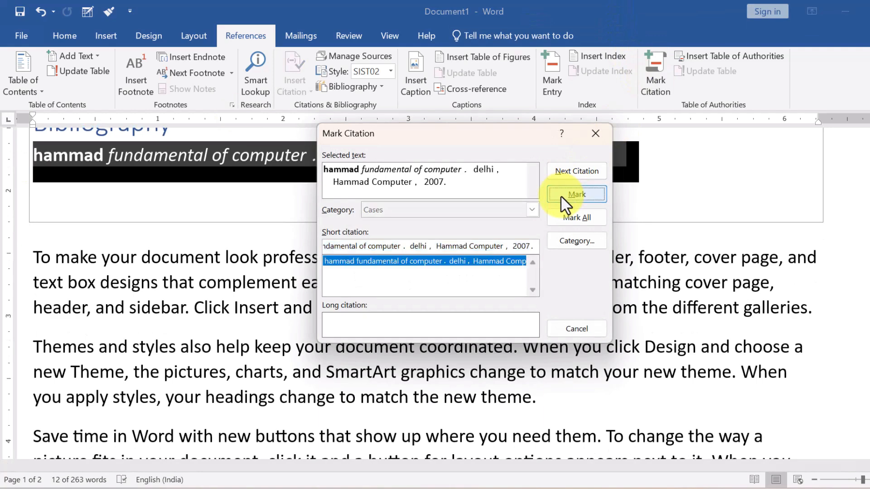
pyautogui.click(572, 328)
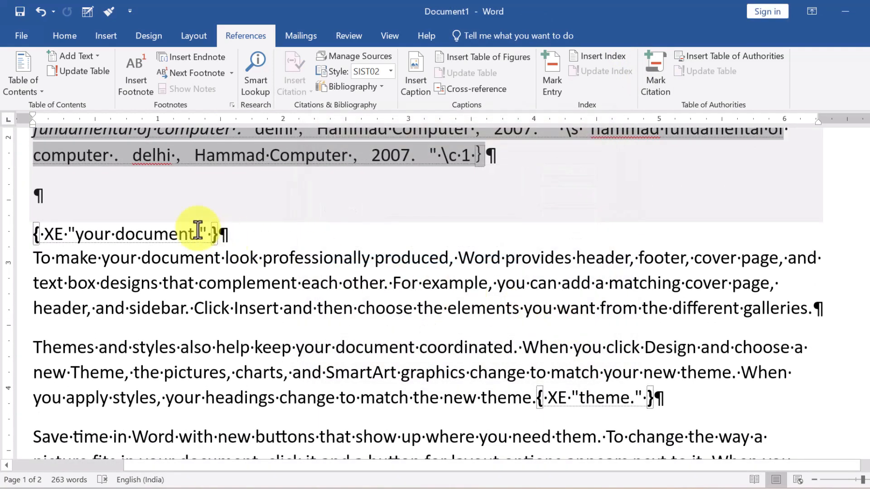
# Hide the formatting marks and field codes.
pyautogui.scroll(1, 426, 247)
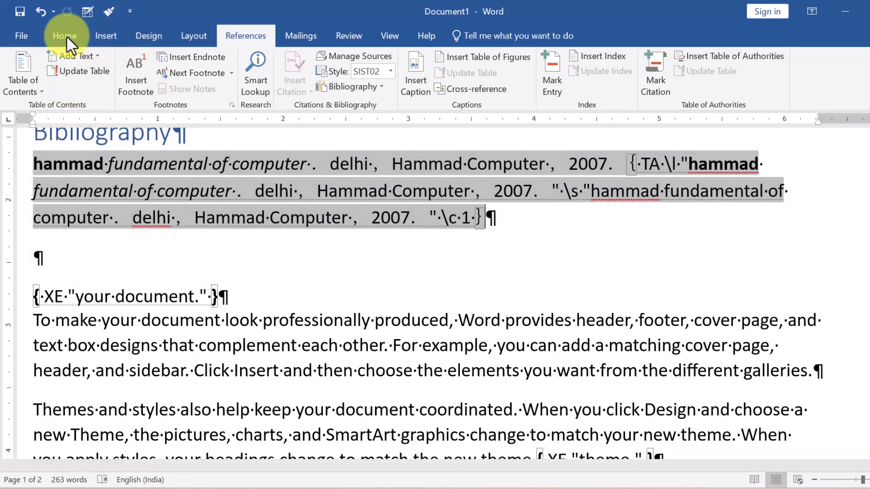
pyautogui.click(65, 35)
pyautogui.click(439, 63)
pyautogui.scroll(-10, 285, 256)
pyautogui.scroll(-6, 290, 254)
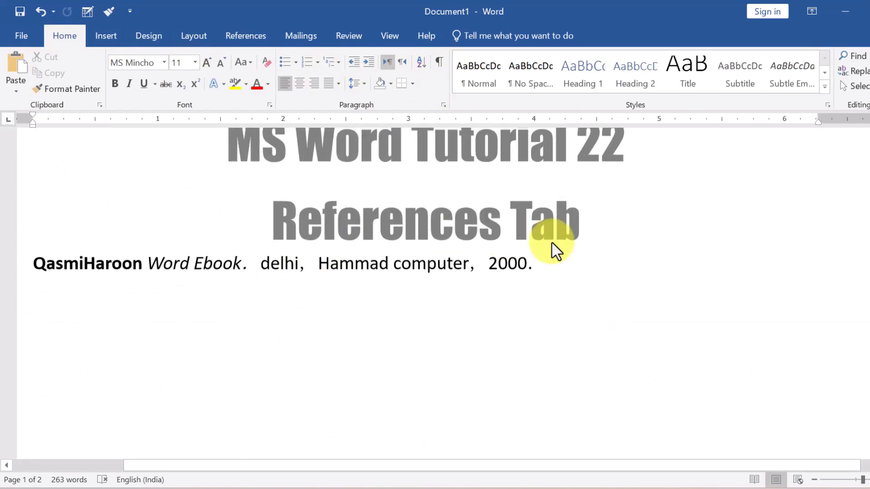
pyautogui.moveTo(547, 258); pyautogui.dragTo(9, 278)
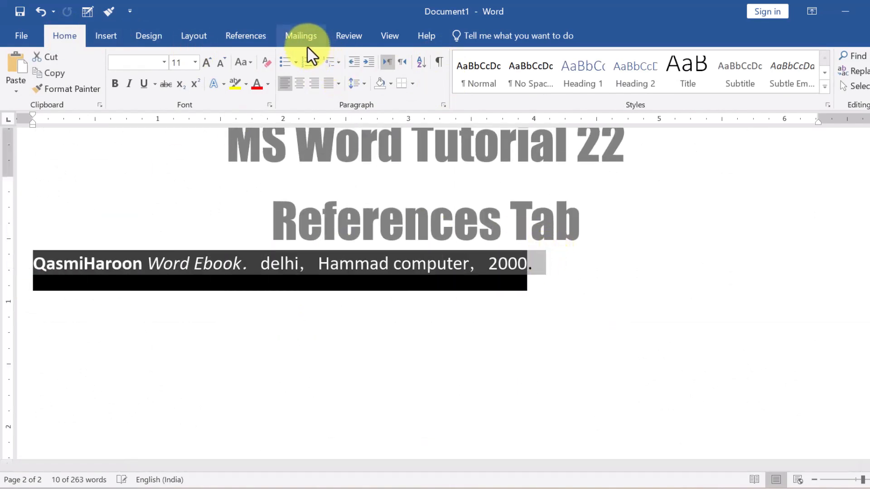
pyautogui.click(256, 37)
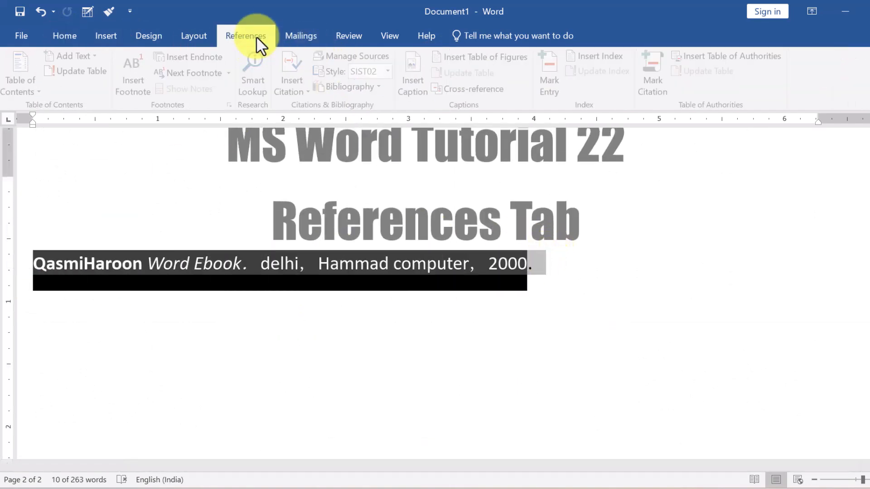
pyautogui.click(660, 82)
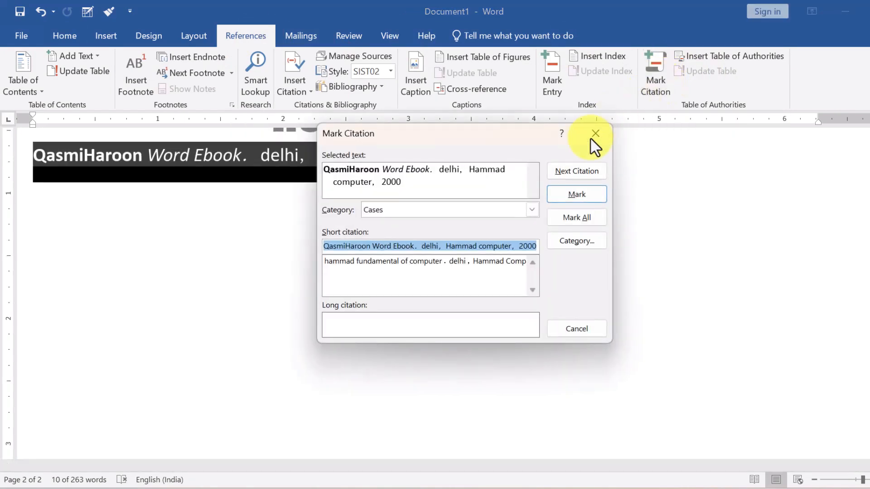
pyautogui.click(578, 192)
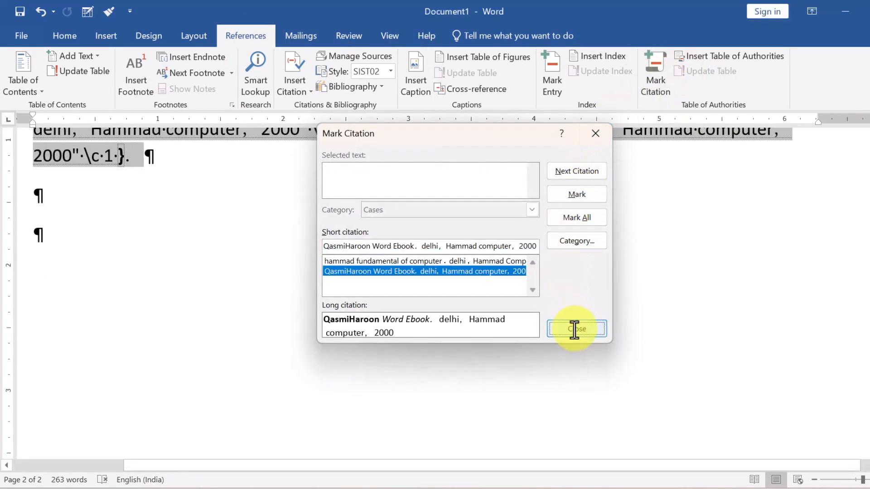
pyautogui.click(576, 328)
pyautogui.scroll(2, 206, 204)
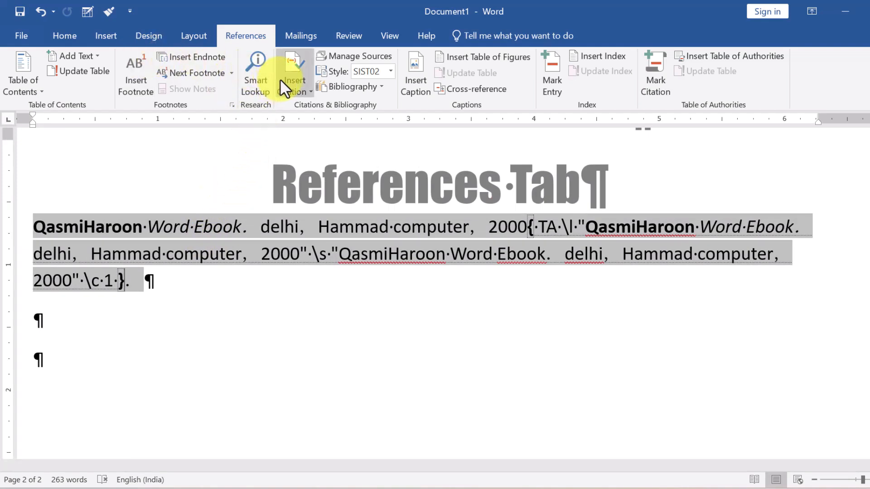
# Hide formatting marks and insert a page break at the start, leaving a blank first page.
pyautogui.click(74, 36)
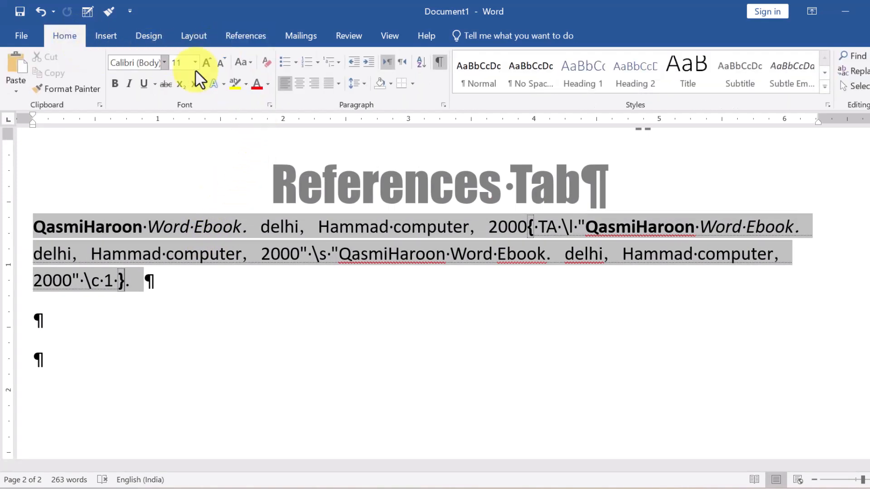
pyautogui.click(440, 72)
pyautogui.scroll(10, 407, 213)
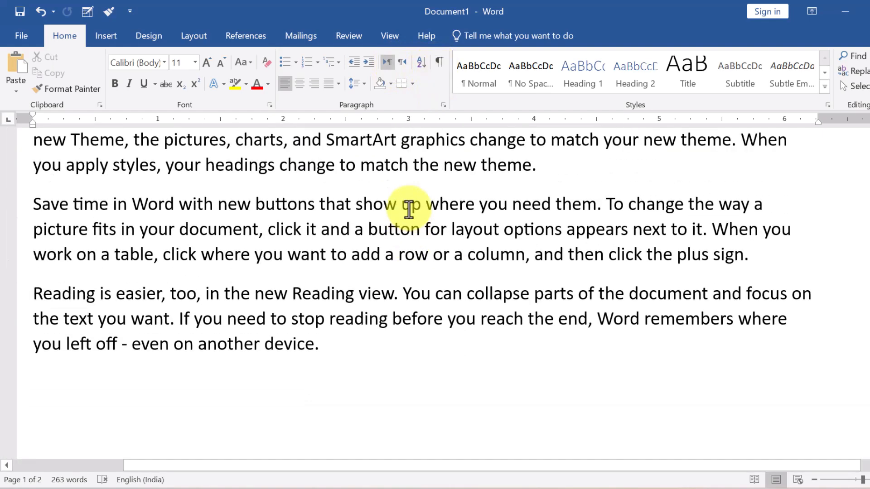
pyautogui.scroll(5, 408, 208)
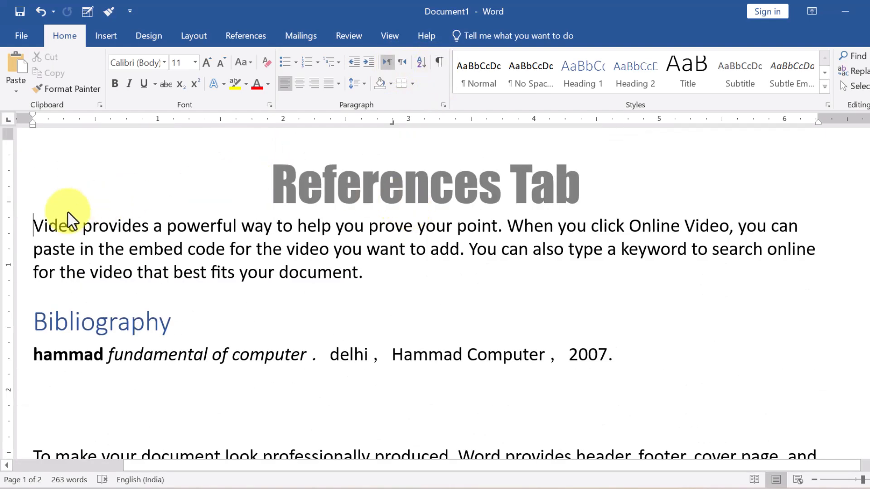
pyautogui.hotkey('ctrl', 'Return')
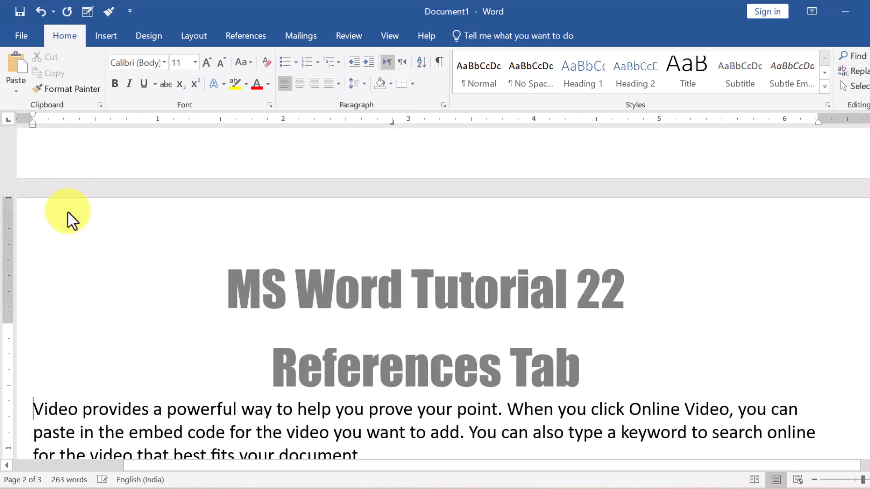
pyautogui.press('Up')
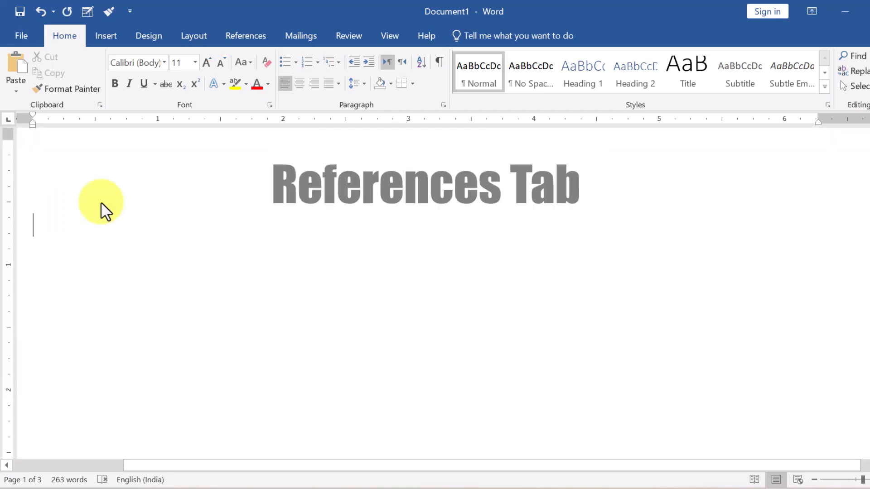
# Insert a Table of Authorities on page 1 listing the Cases citations.
pyautogui.click(254, 36)
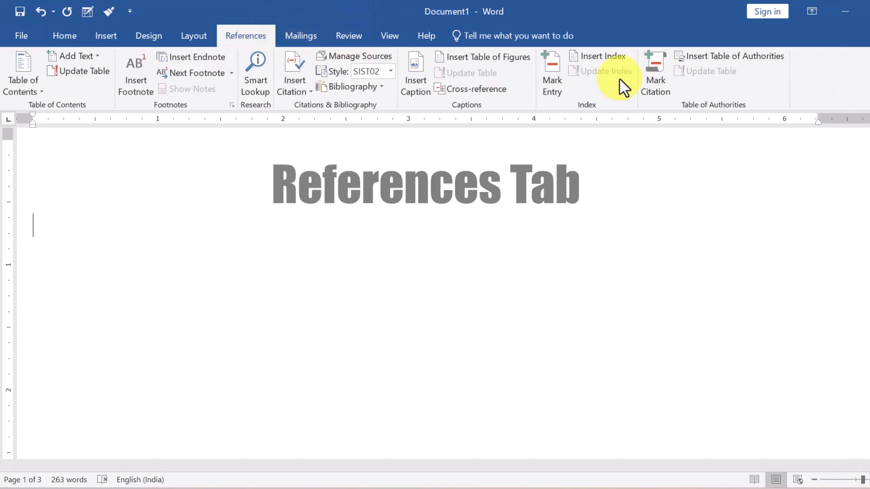
pyautogui.click(738, 56)
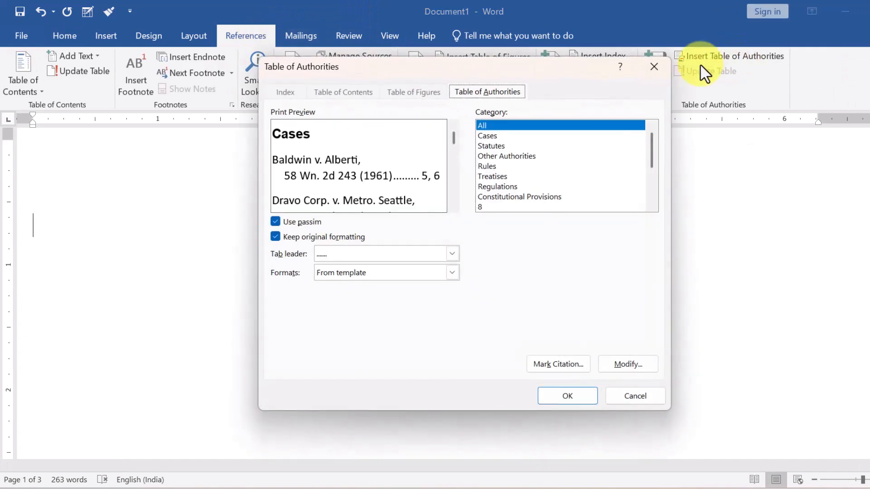
pyautogui.click(567, 396)
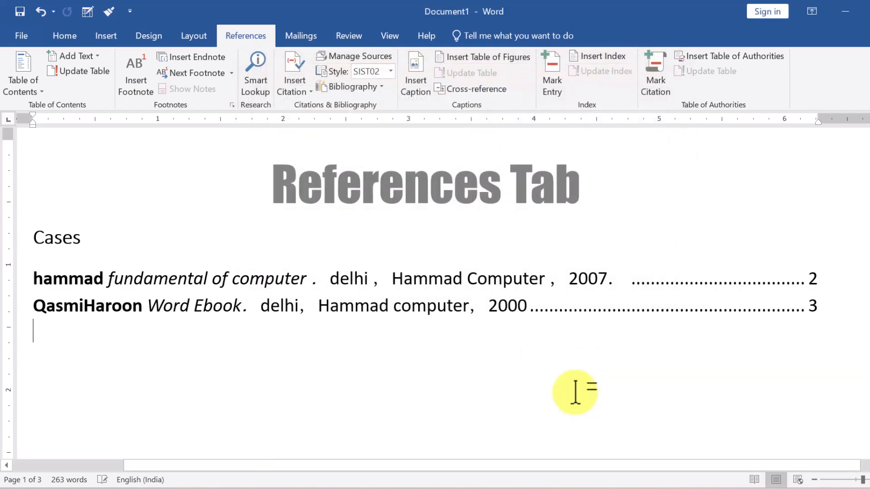